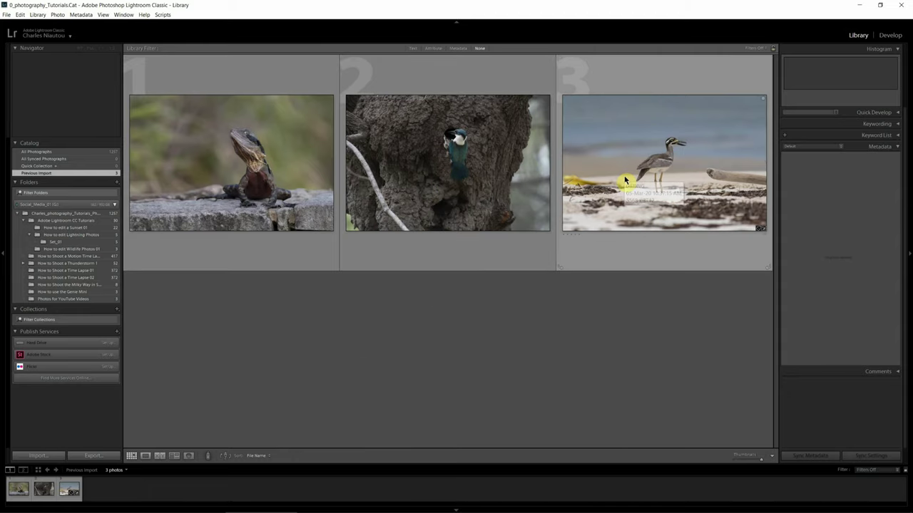
Step: Switch to the Develop module and load the lizard photo from the first filmstrip thumbnail
click(889, 35)
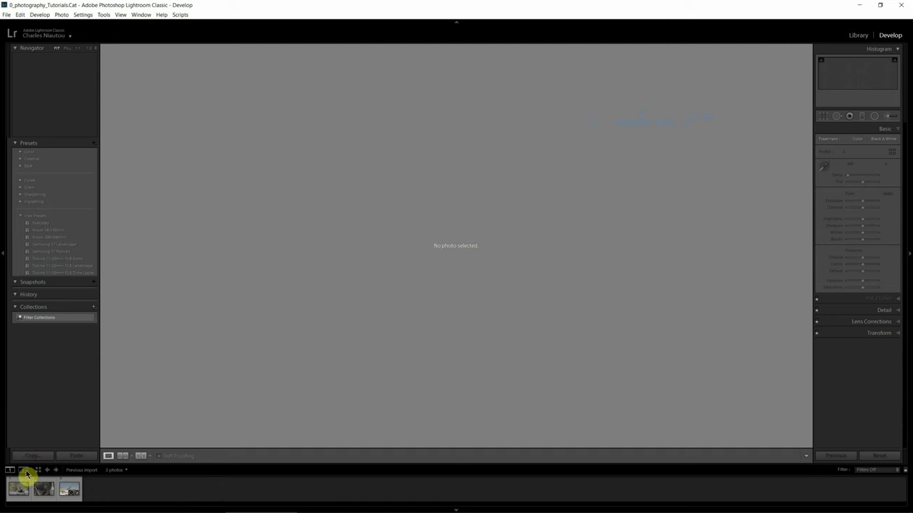
click(19, 490)
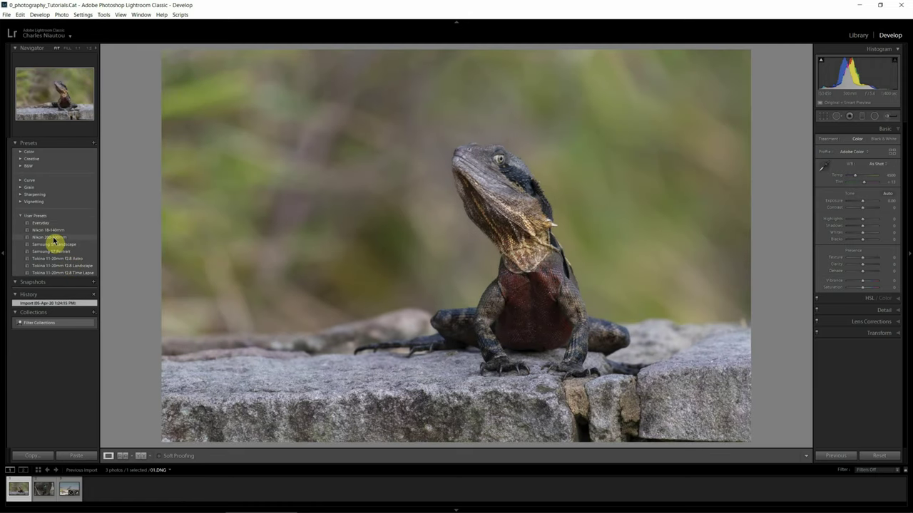
Step: Apply the Nikon 200-500mm user preset to the lizard photo
click(53, 237)
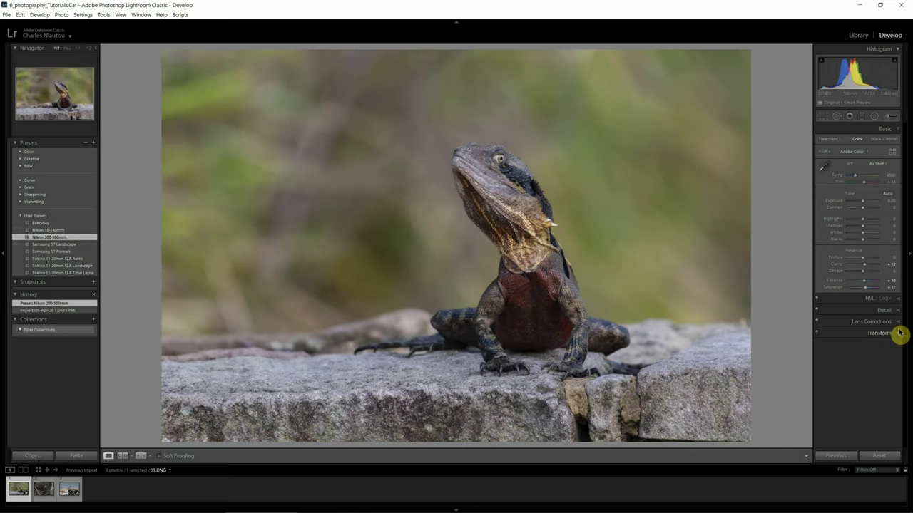
click(895, 323)
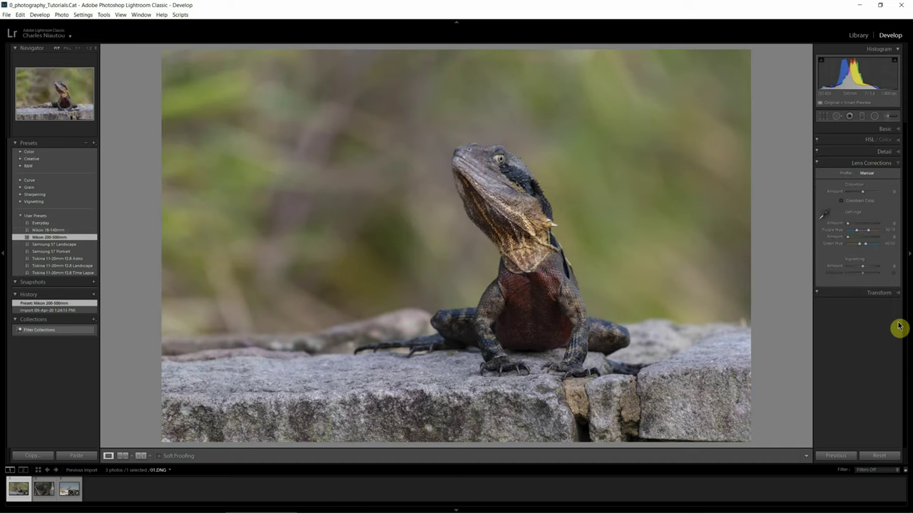
Step: Set the lens profile to Nikon, model Nikon AF-S NIKKOR 200-500mm f/5.6E ED VR
click(847, 177)
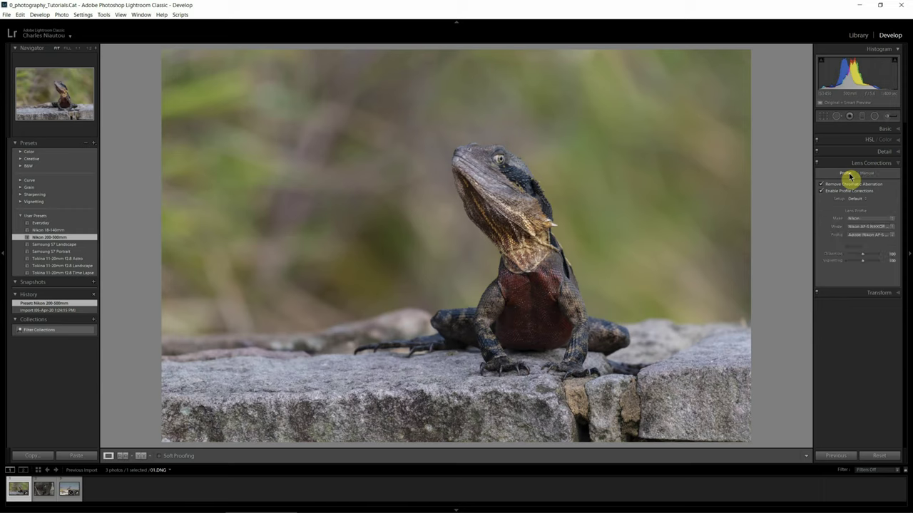
click(855, 219)
click(795, 311)
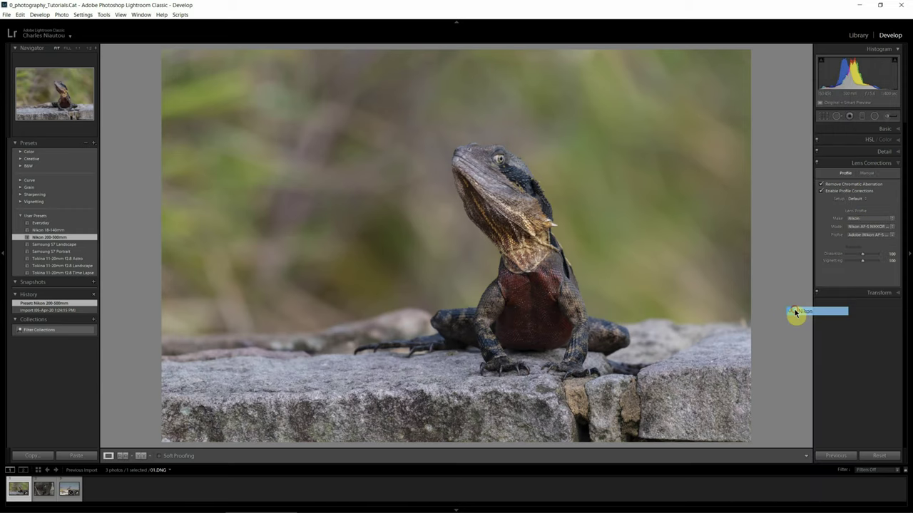
click(858, 227)
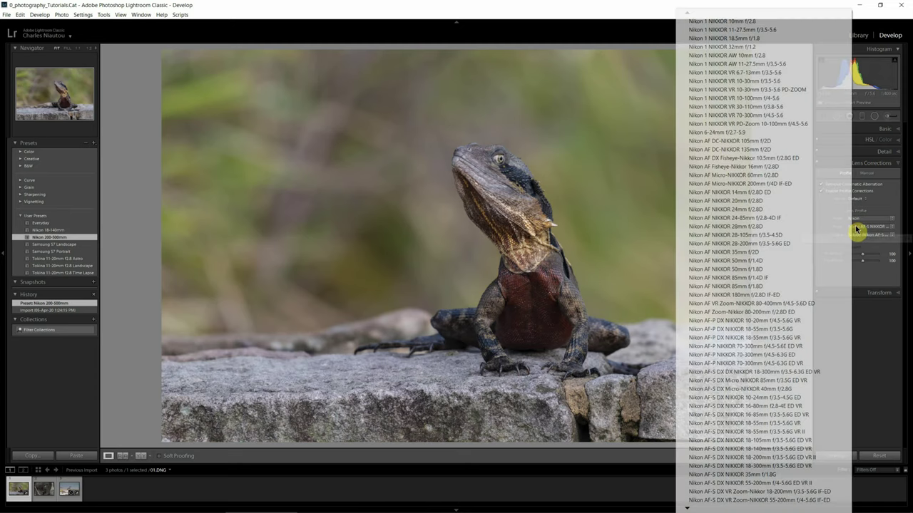
mouse_move(684, 509)
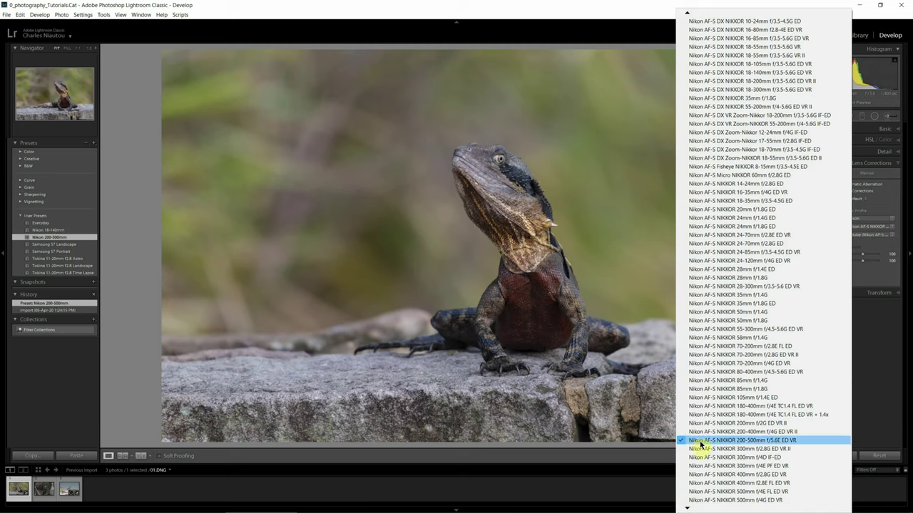
click(701, 440)
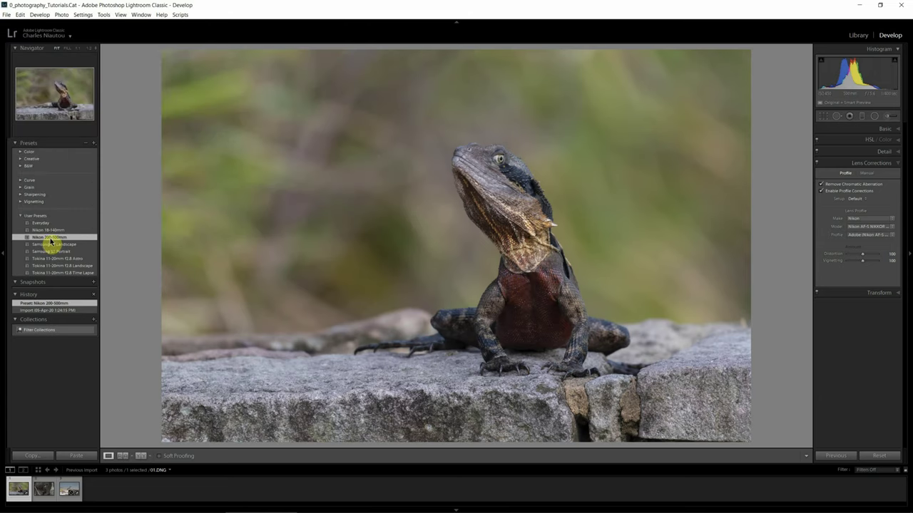
Step: Keep Adobe Color as the camera profile in the Basic panel and enter the Crop Overlay tool
click(894, 130)
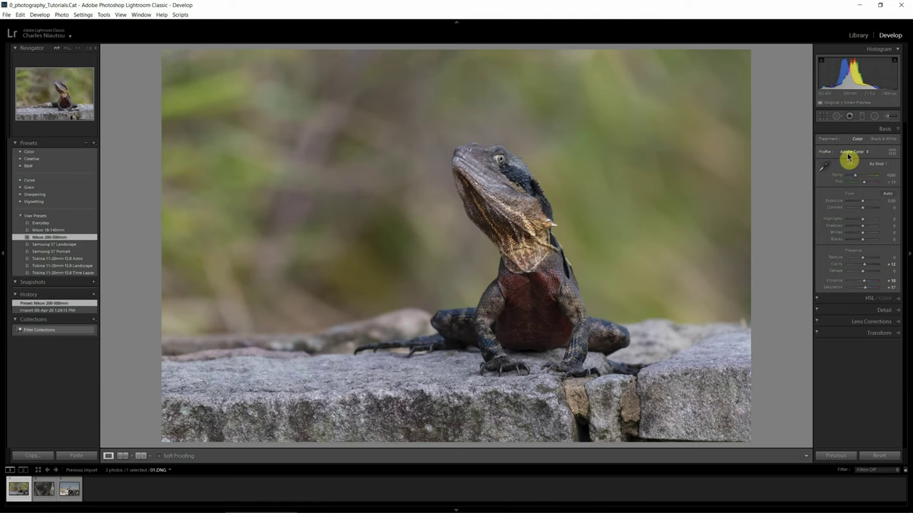
click(848, 155)
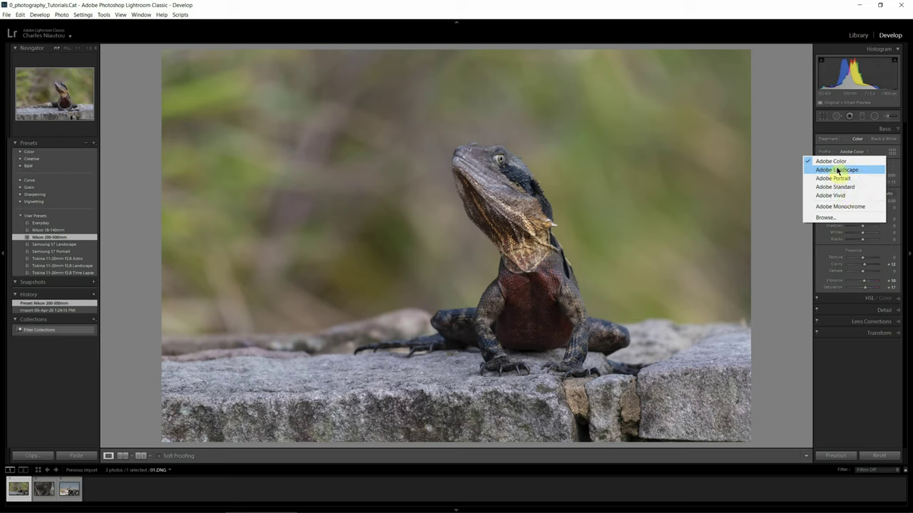
click(832, 162)
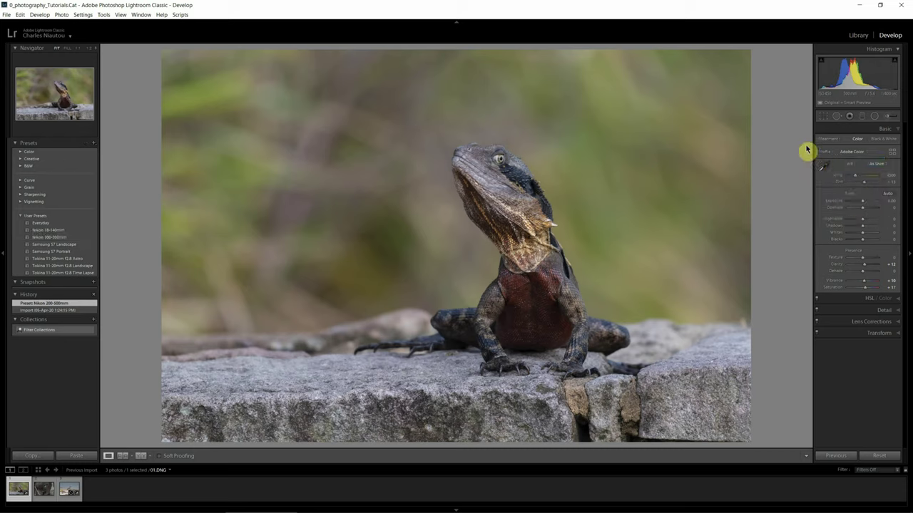
click(822, 120)
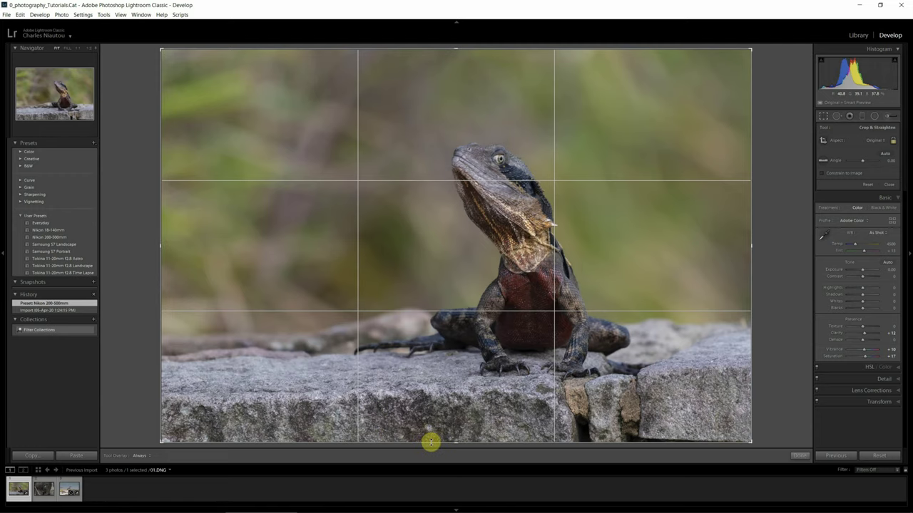
Step: Tighten the crop from the bottom and top-left corner, reposition the lizard, and apply the crop
drag(431, 442, 459, 407)
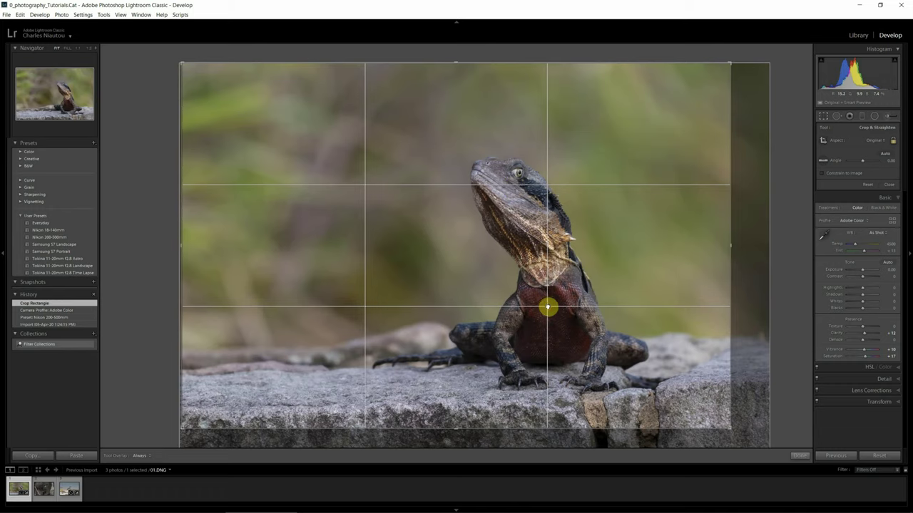
drag(547, 306, 531, 306)
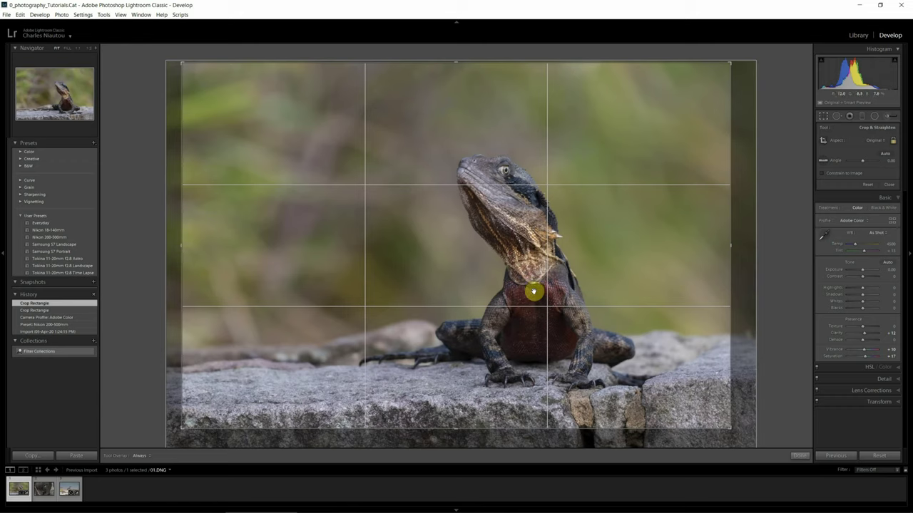
drag(535, 300, 550, 316)
drag(506, 208, 529, 216)
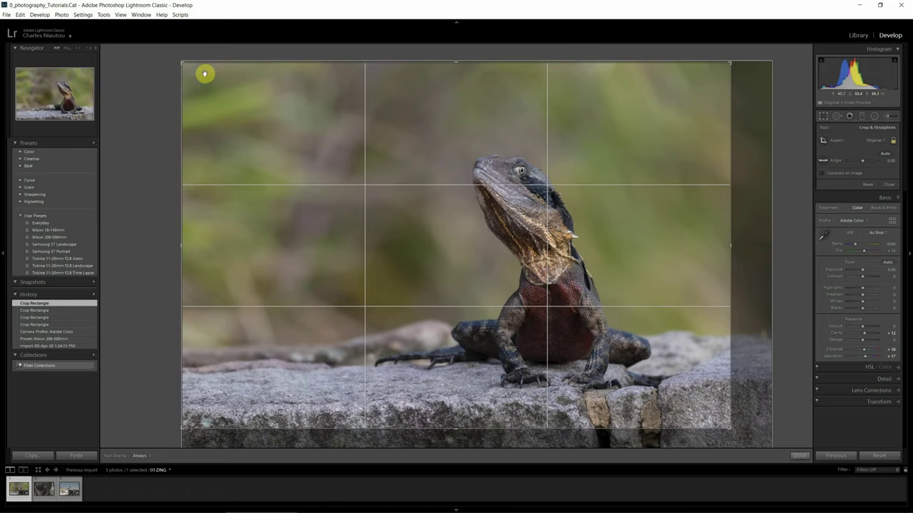
drag(181, 63, 193, 80)
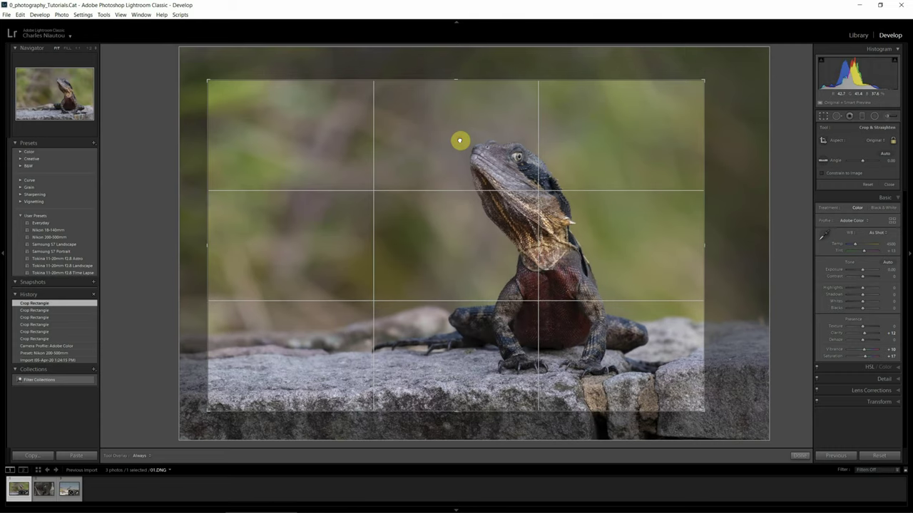
drag(460, 140, 459, 140)
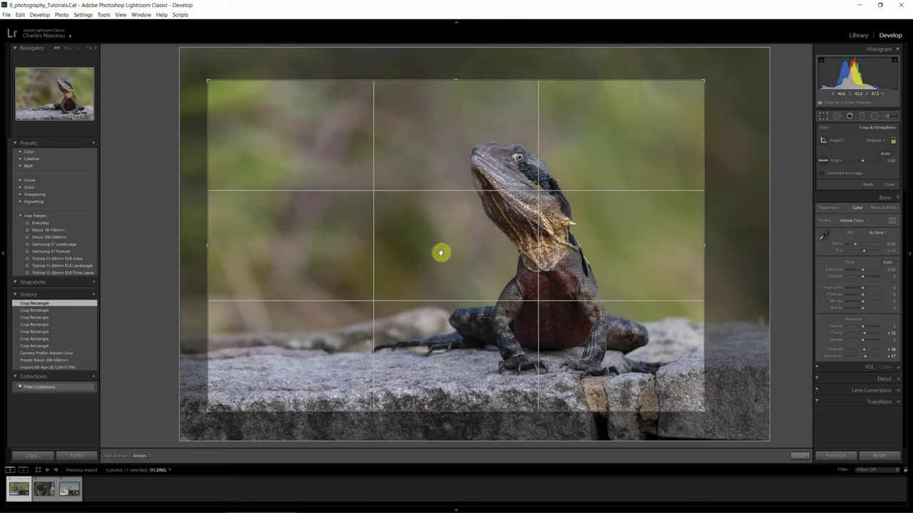
click(798, 456)
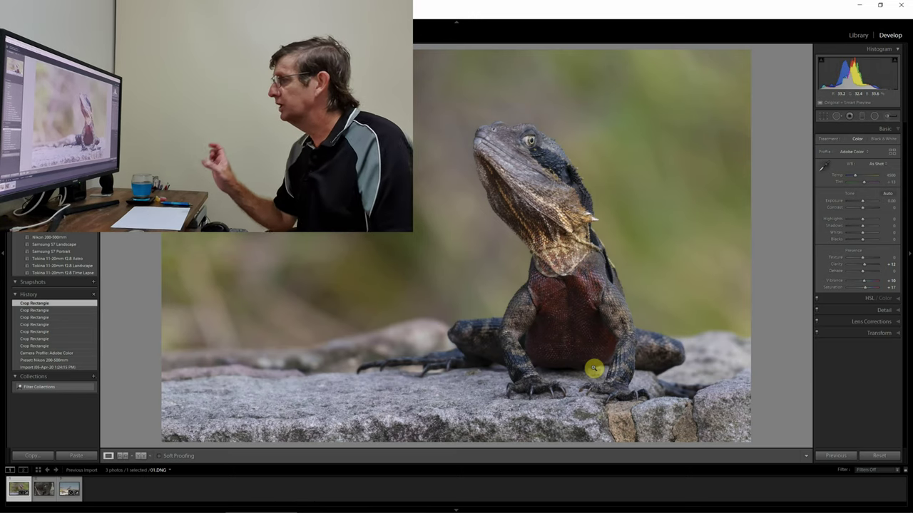
Step: Sample the white balance from the neutral grey rock beneath the lizard
click(825, 171)
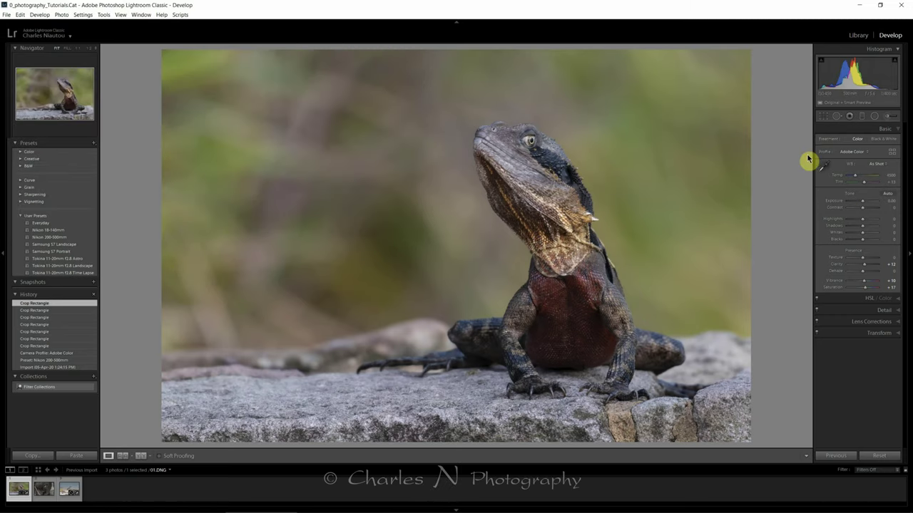
click(826, 170)
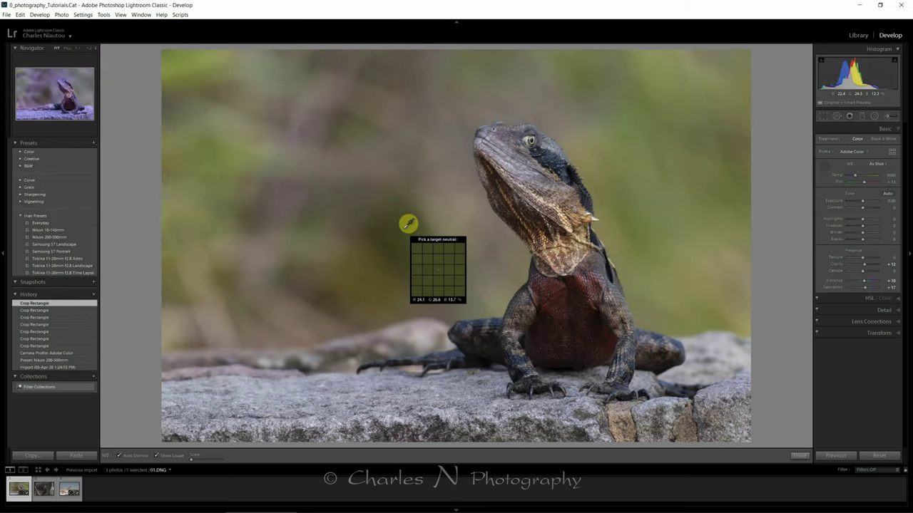
click(678, 368)
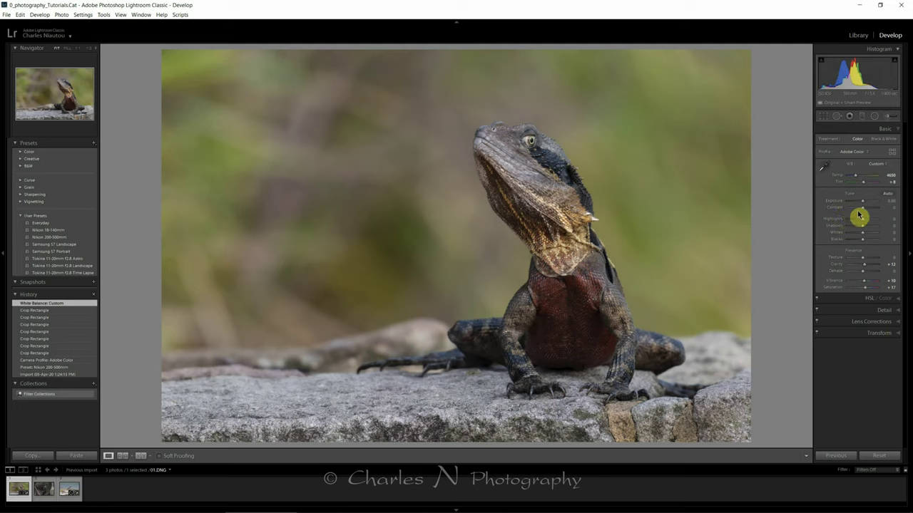
Step: Raise the Exposure slider to +0.36 in the Basic panel
drag(863, 206, 865, 206)
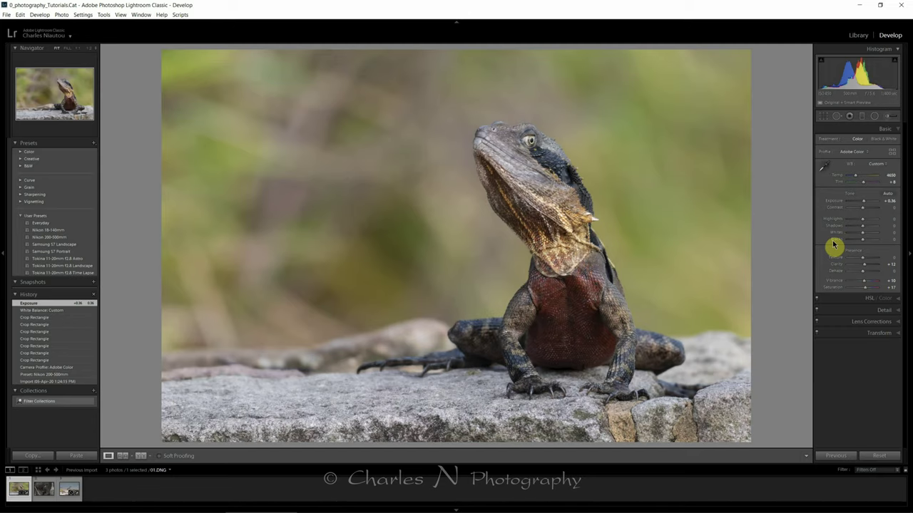
alt+click(863, 245)
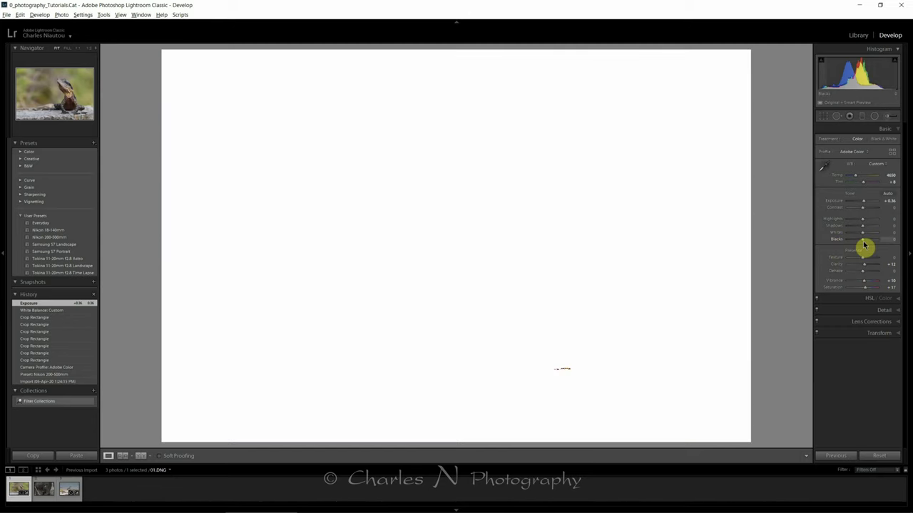
Step: Set Blacks to +19, using the clipping preview so no shadows clip to black
drag(862, 244, 865, 245)
drag(866, 246, 851, 243)
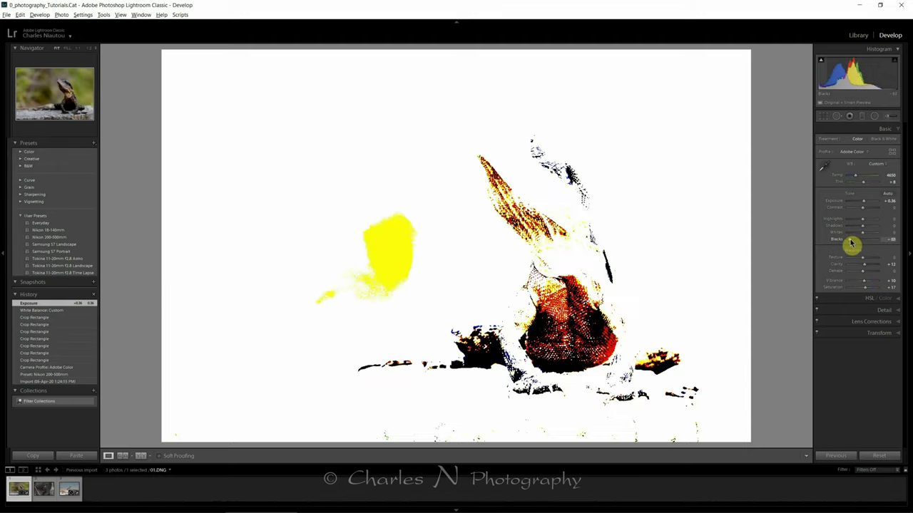
drag(850, 244, 861, 244)
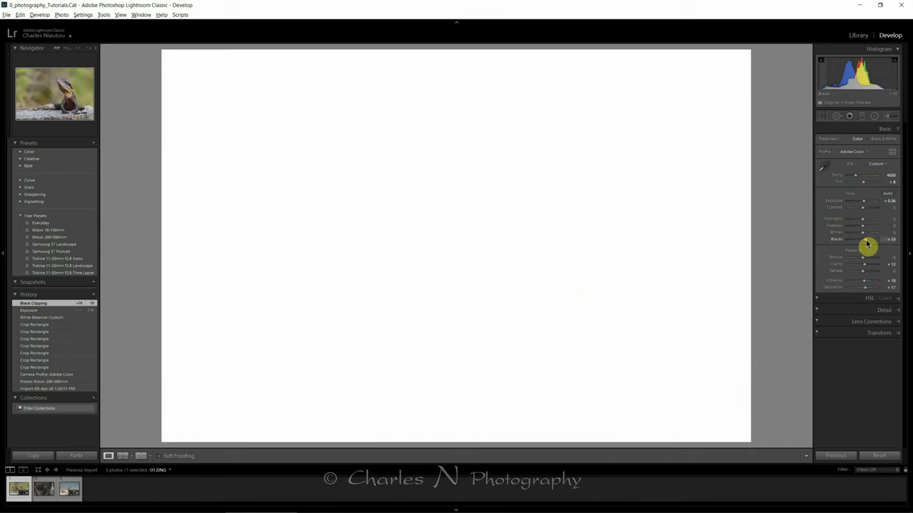
drag(867, 245, 867, 244)
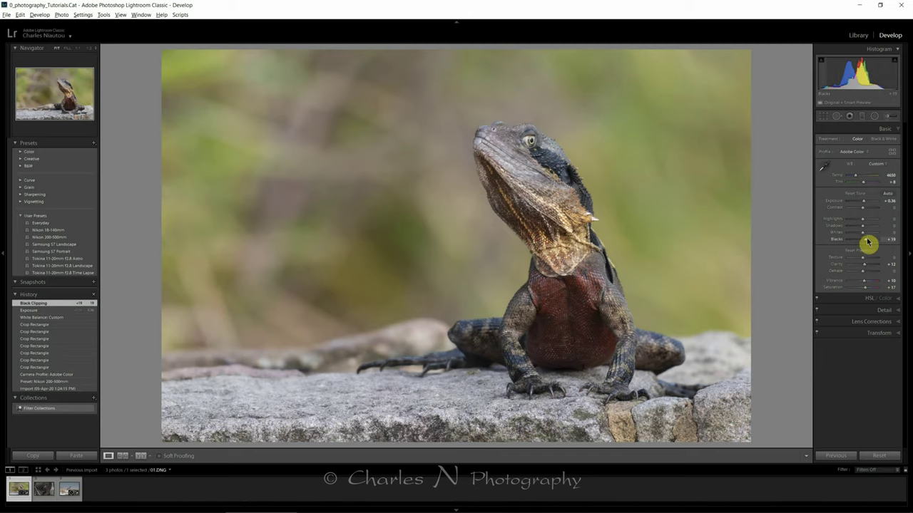
Step: Set Whites to +10, leaving only specks of highlight clipping
drag(863, 237, 882, 238)
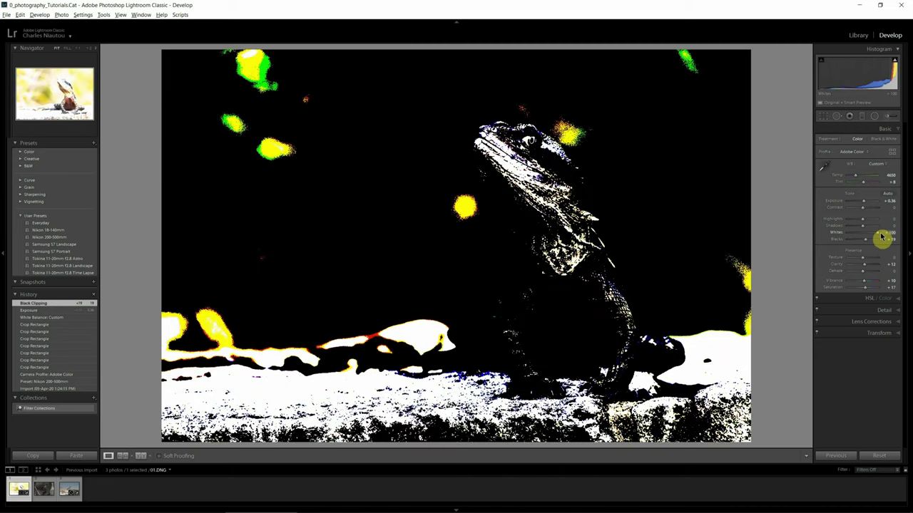
drag(882, 237, 865, 238)
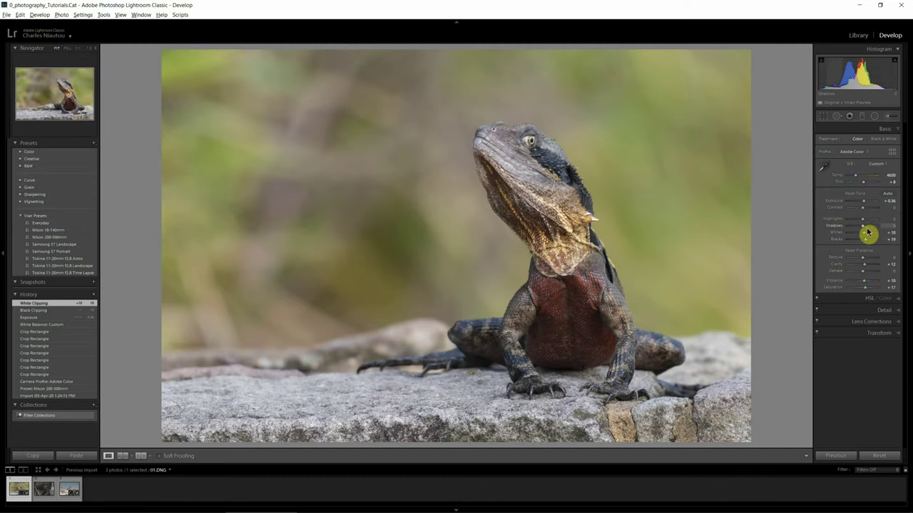
Step: Preview Shadows clipping at -100, then reset Shadows back to 0
drag(862, 229, 792, 229)
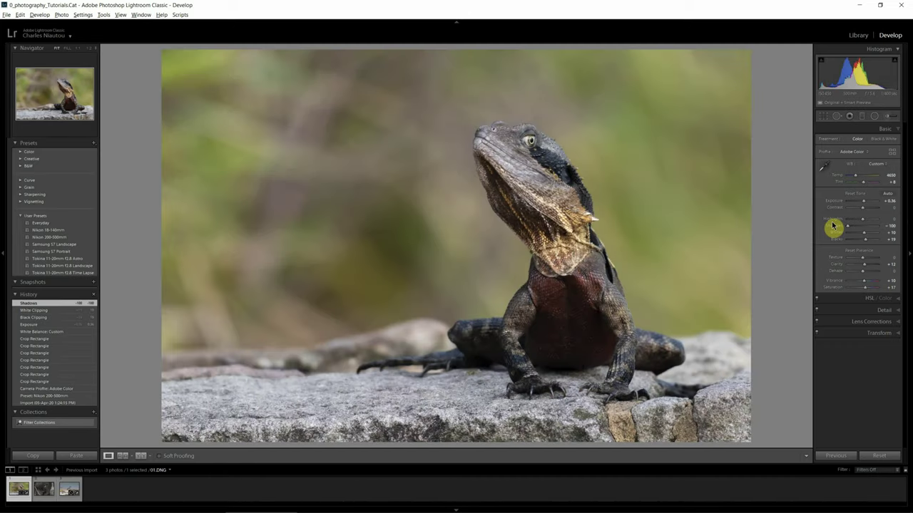
drag(847, 228, 847, 230)
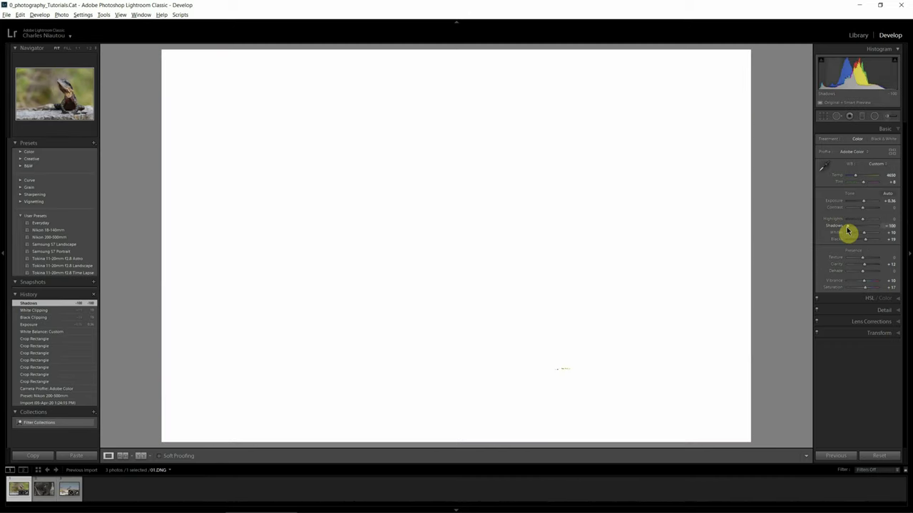
drag(847, 230, 849, 230)
double_click(849, 230)
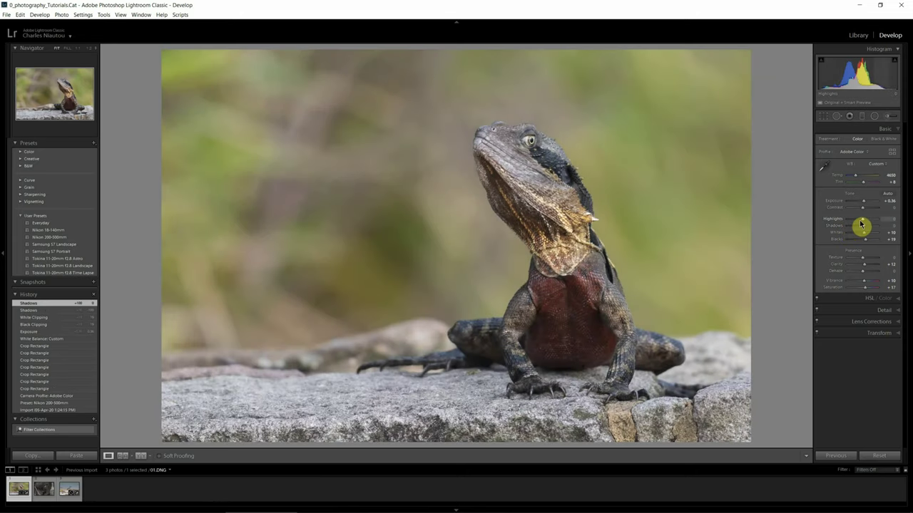
Step: Preview highlight clipping and pull Highlights down to a negative value
drag(863, 224, 891, 227)
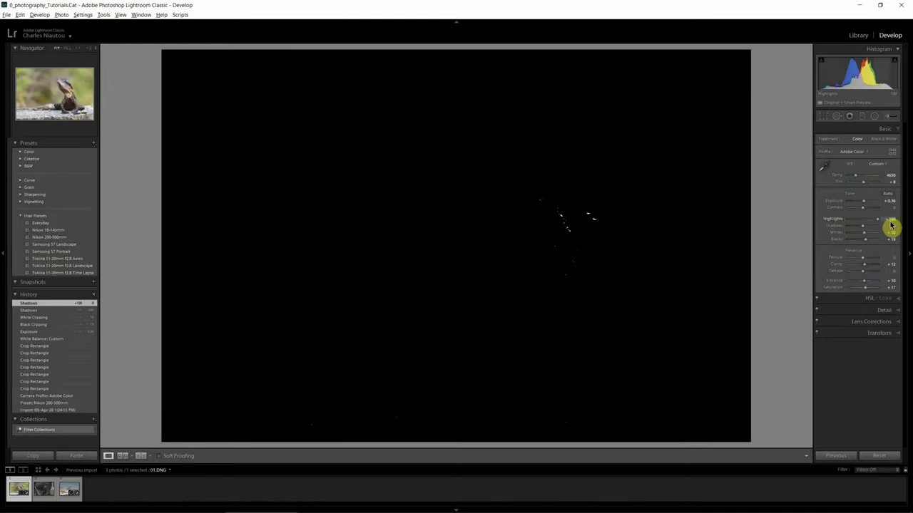
drag(877, 225, 864, 224)
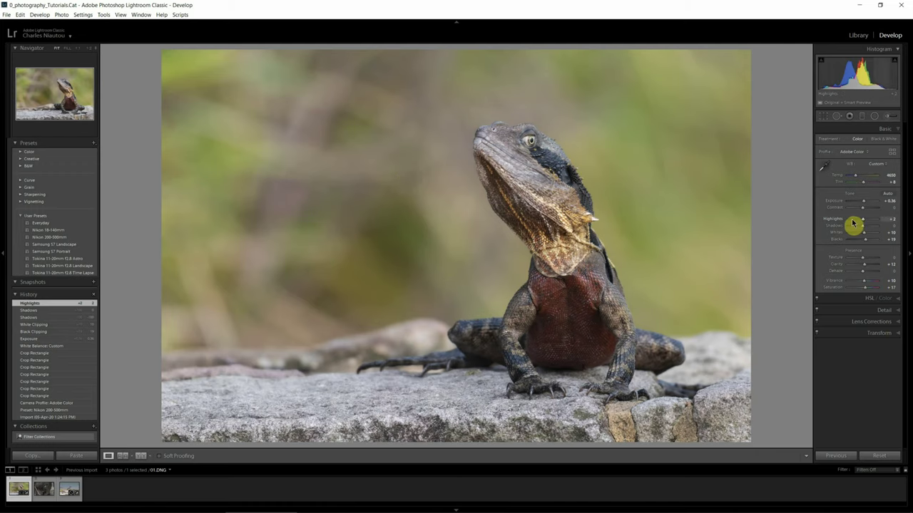
drag(864, 224, 858, 225)
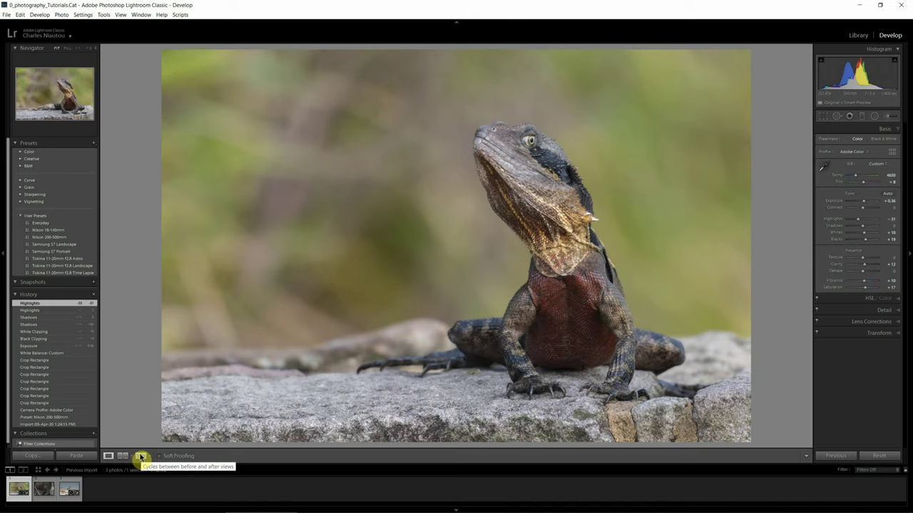
click(141, 457)
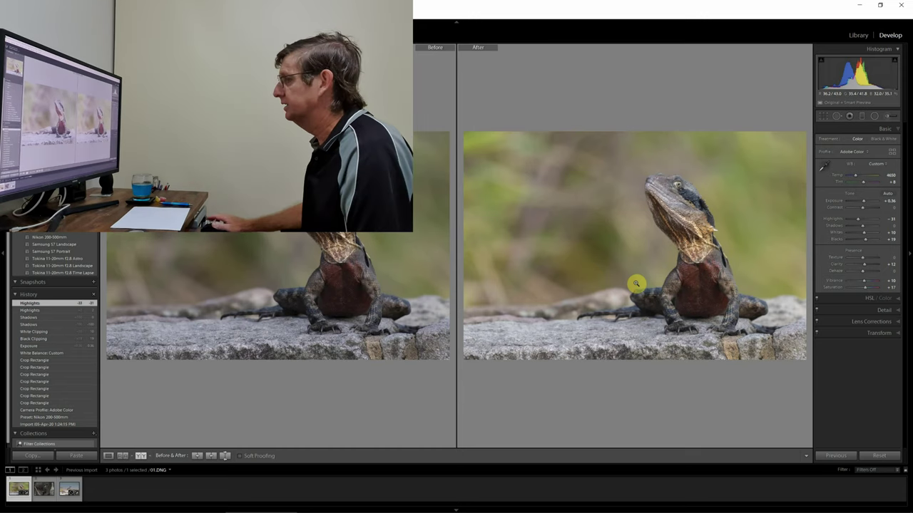
key(y)
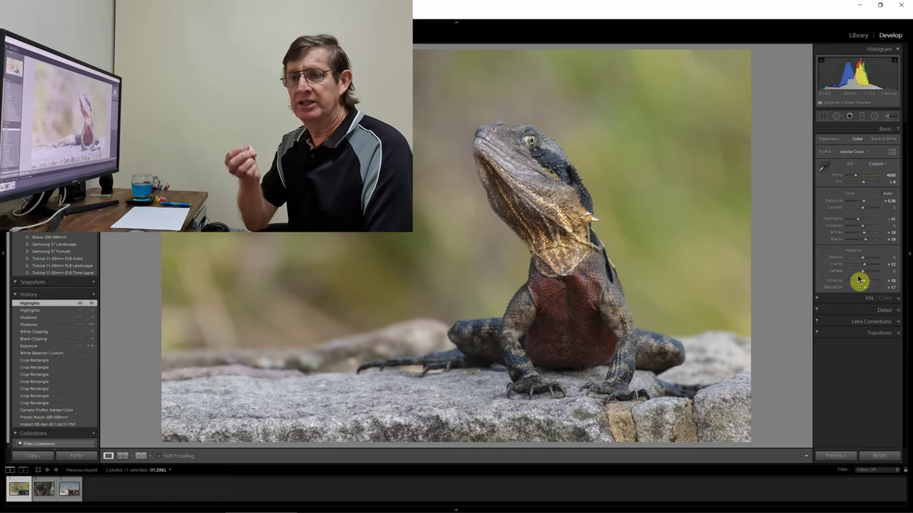
key(alt)
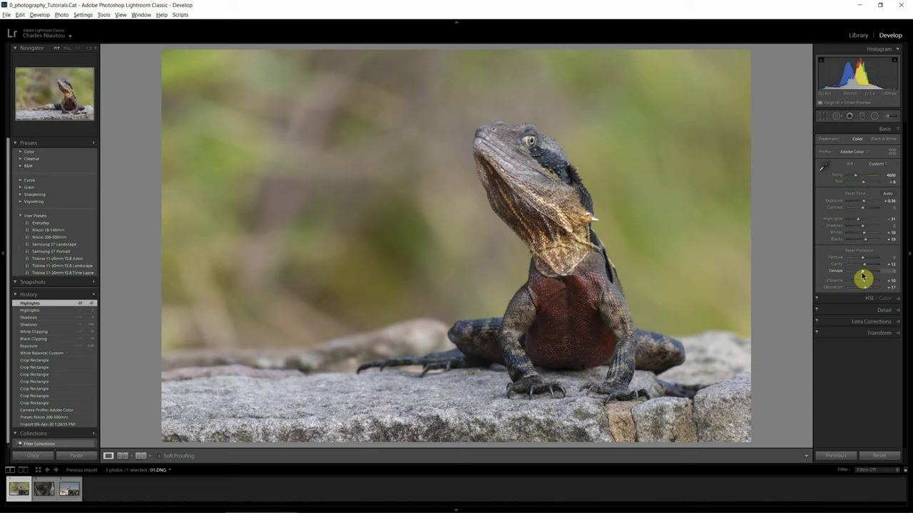
alt+click(861, 275)
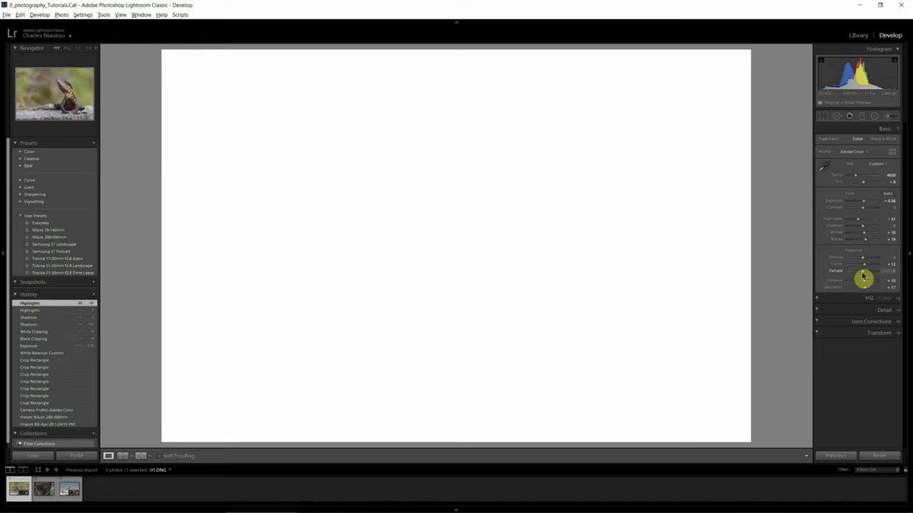
Step: Settle Dehaze at +19 while watching the mask preview, then raise Clarity from +12 to +28
drag(862, 277, 867, 277)
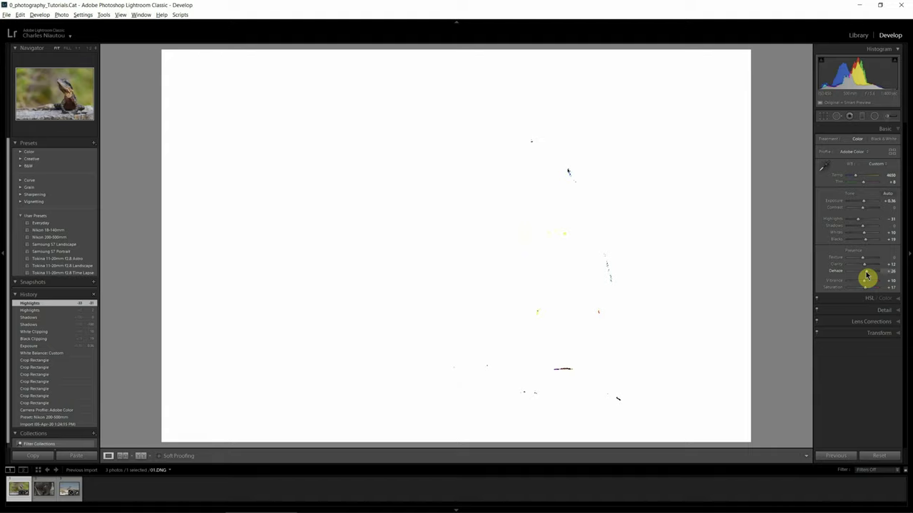
drag(867, 277, 866, 276)
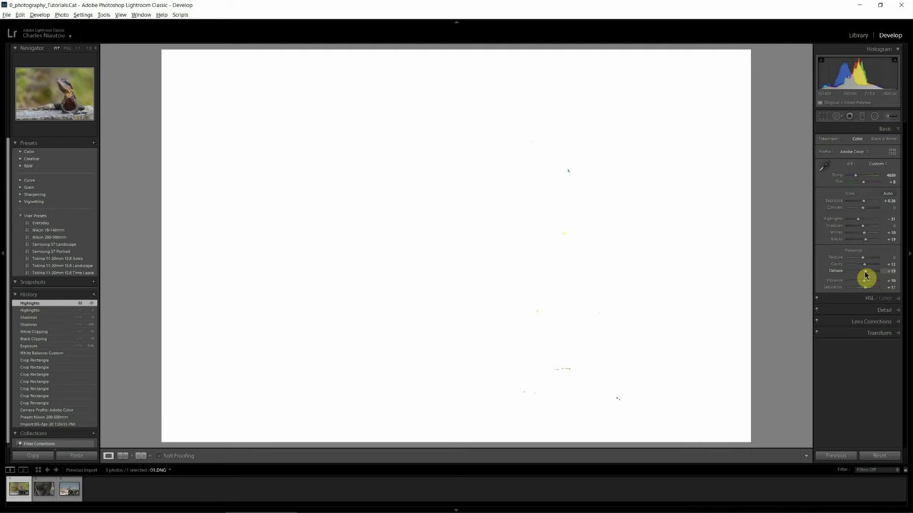
drag(865, 277, 864, 277)
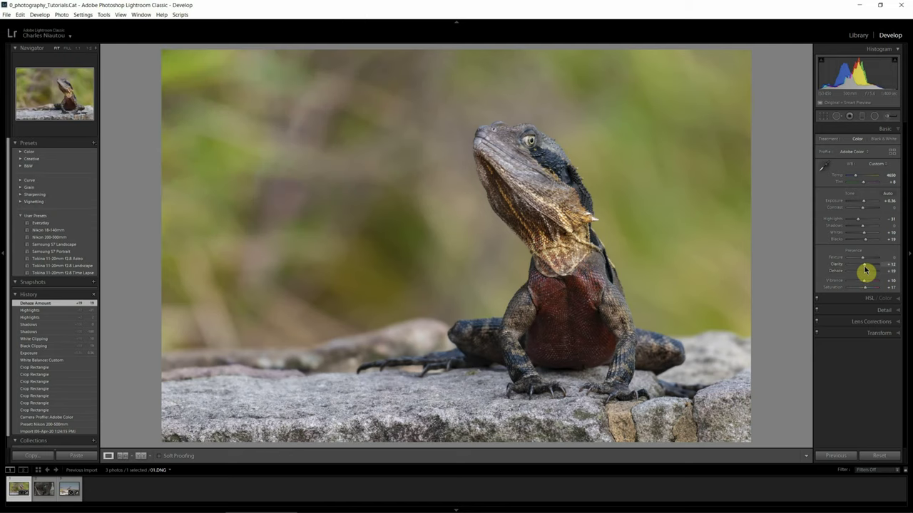
drag(864, 270, 863, 270)
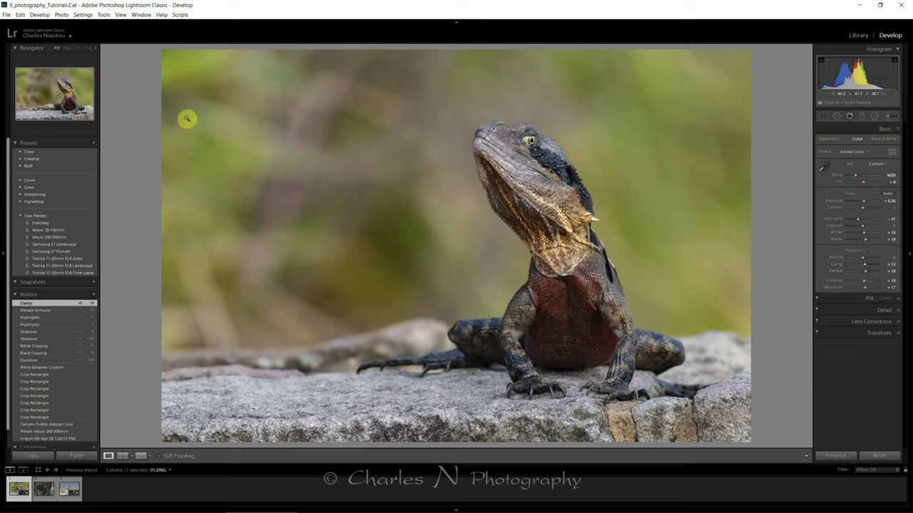
Step: Zoom onto the lizard's head, reset Clarity, and try +40 then about +24
click(544, 200)
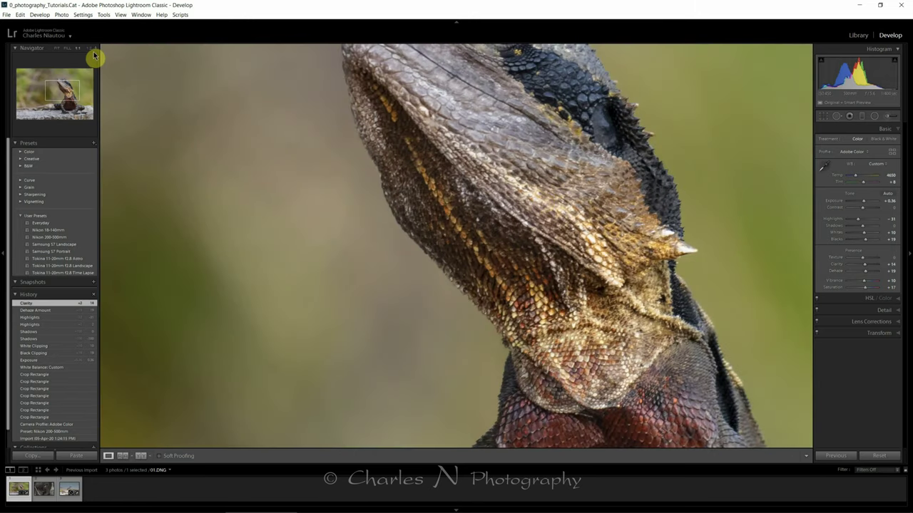
drag(69, 79, 61, 86)
double_click(865, 267)
mouse_move(865, 268)
mouse_down()
mouse_move(854, 269)
mouse_move(867, 270)
mouse_up()
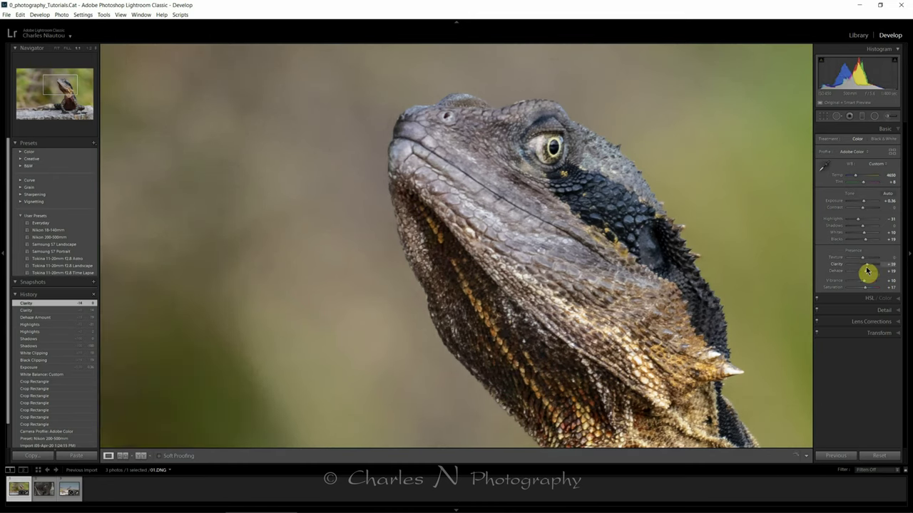
drag(867, 271, 863, 269)
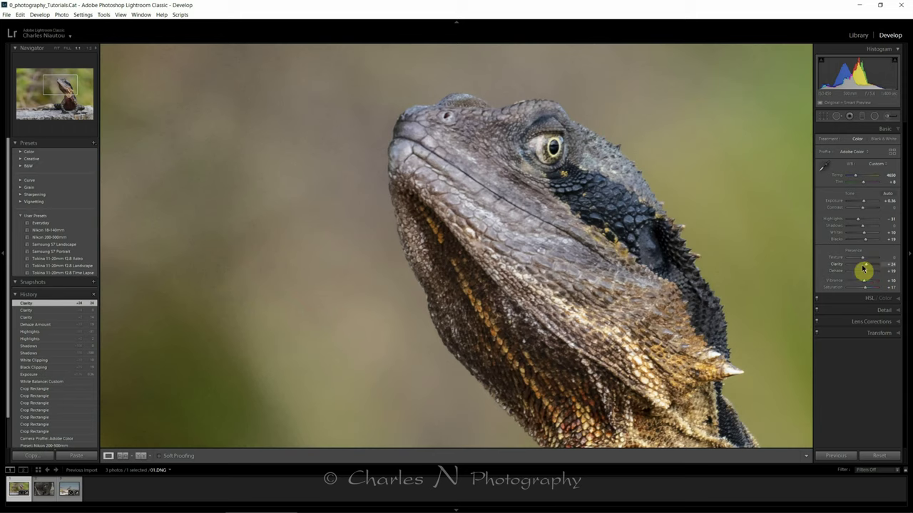
Step: Push Clarity to about +43, undo that change, and return the photo to Fit view
drag(857, 269, 855, 270)
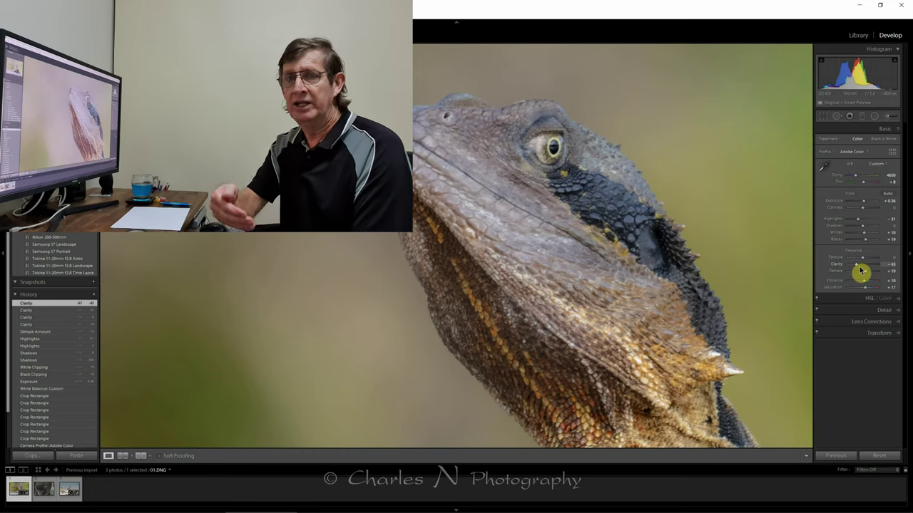
key(ctrl+z)
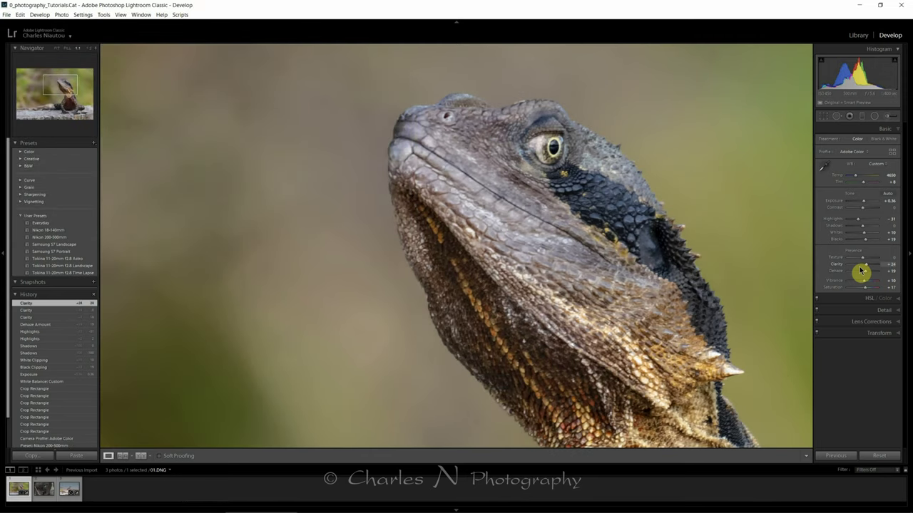
click(678, 191)
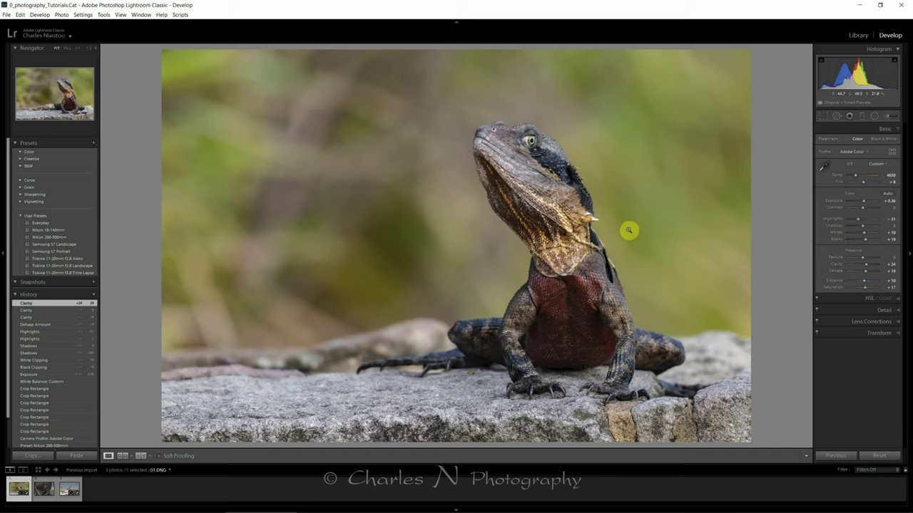
click(872, 300)
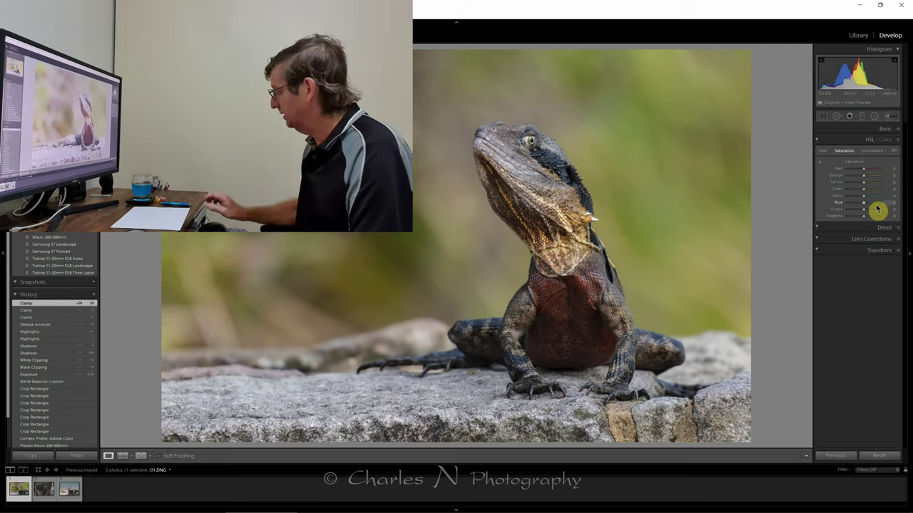
Step: Desaturate the green background with the targeted Saturation tool, bringing Green to -12
click(822, 166)
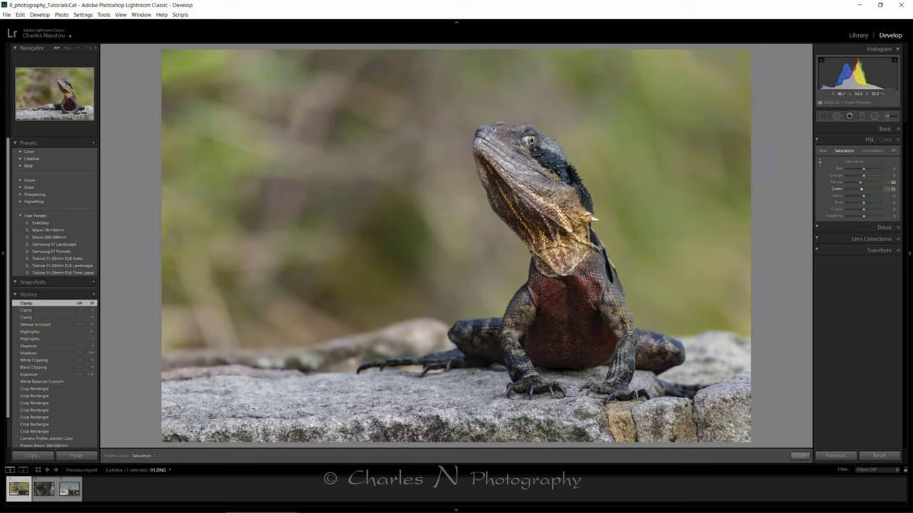
drag(634, 118, 640, 121)
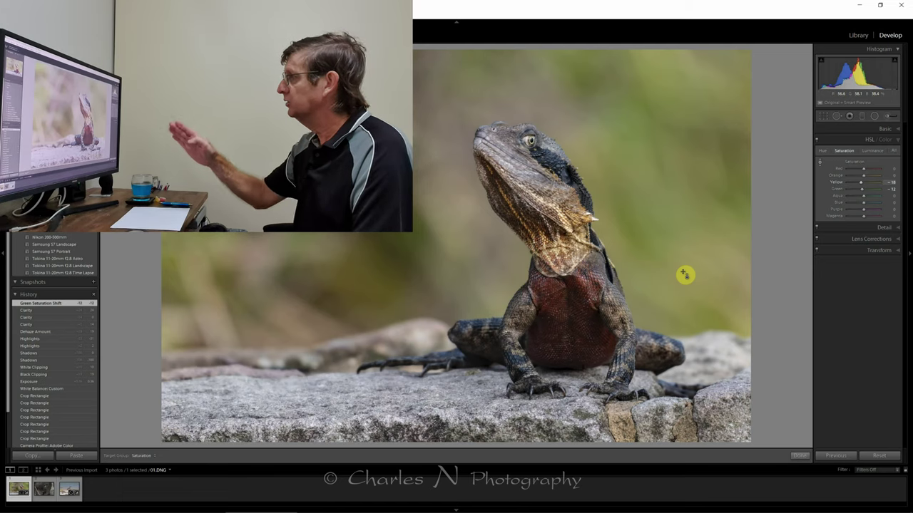
key(ctrl+alt+shift+l)
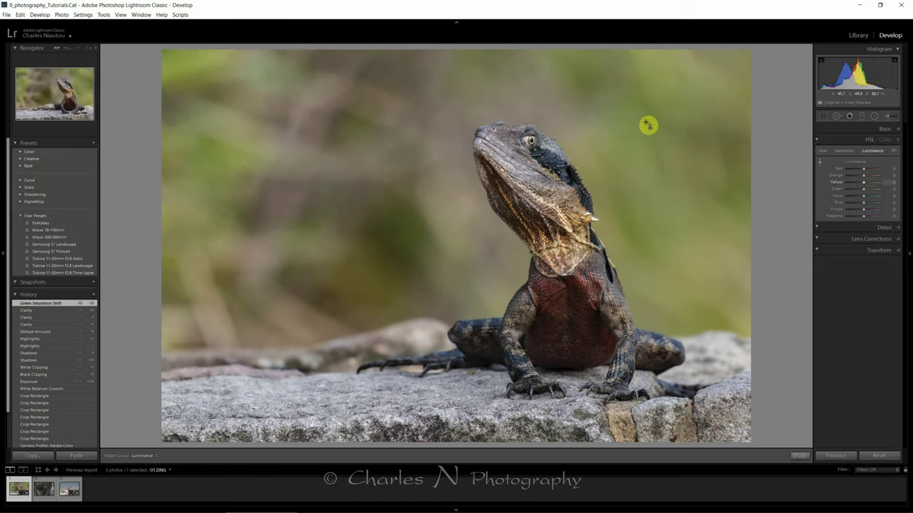
Step: Brighten the background greens and yellows with a targeted Luminance drag
mouse_move(636, 118)
mouse_down()
mouse_move(635, 86)
mouse_move(636, 118)
mouse_up()
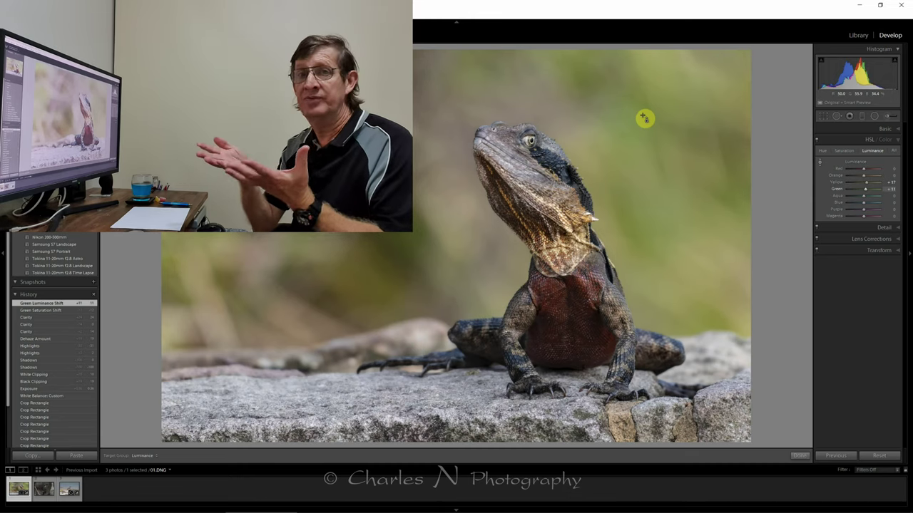
click(882, 227)
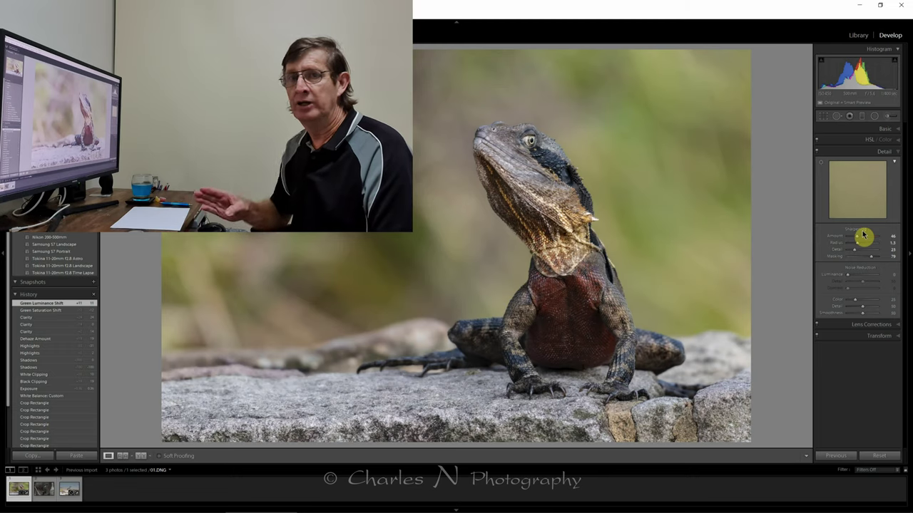
Step: Reset Sharpening to Amount 40, Radius 1.0 and begin raising Masking with the mask preview
double_click(859, 233)
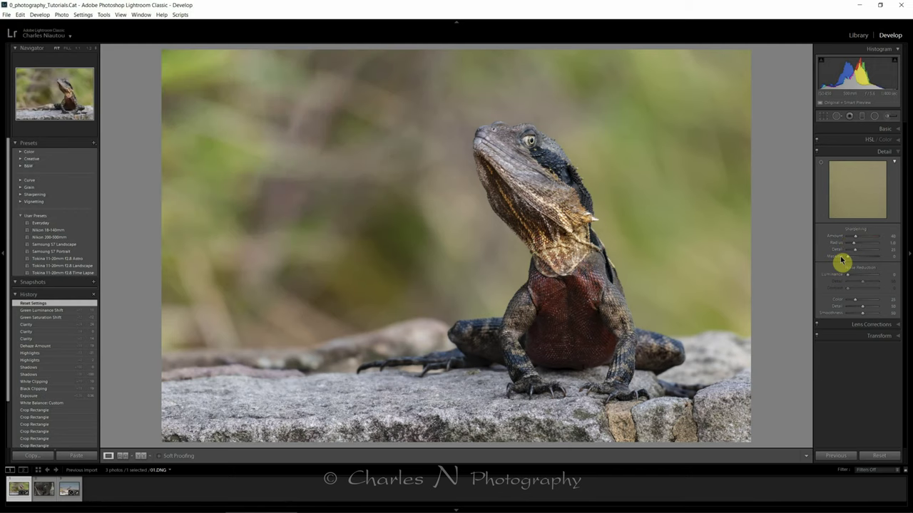
key(alt)
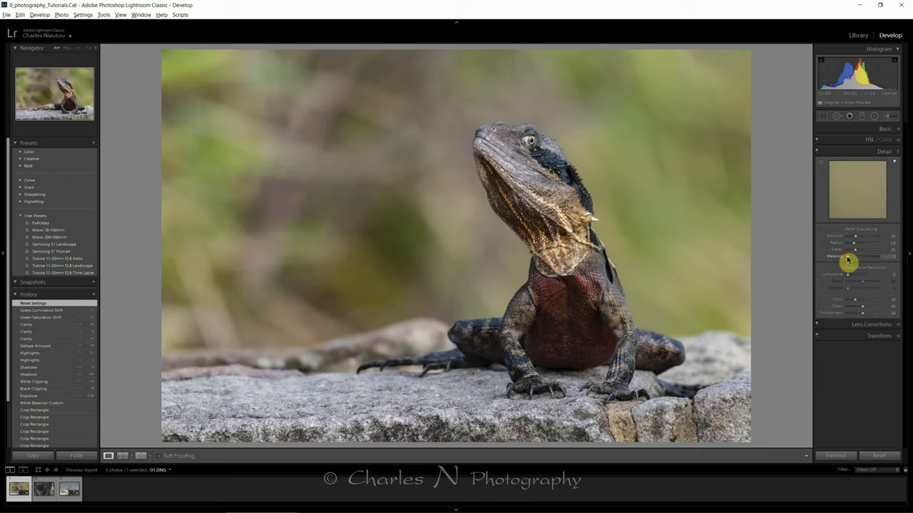
alt+click(848, 261)
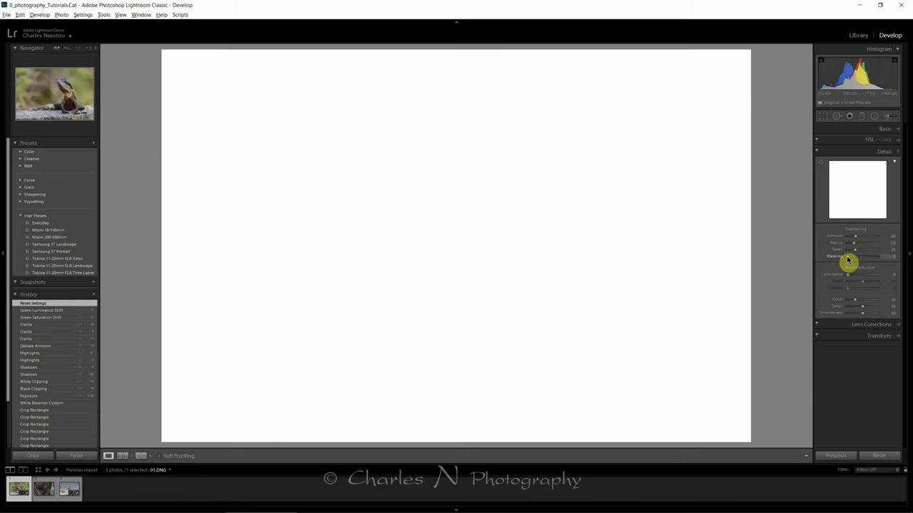
drag(848, 260, 857, 261)
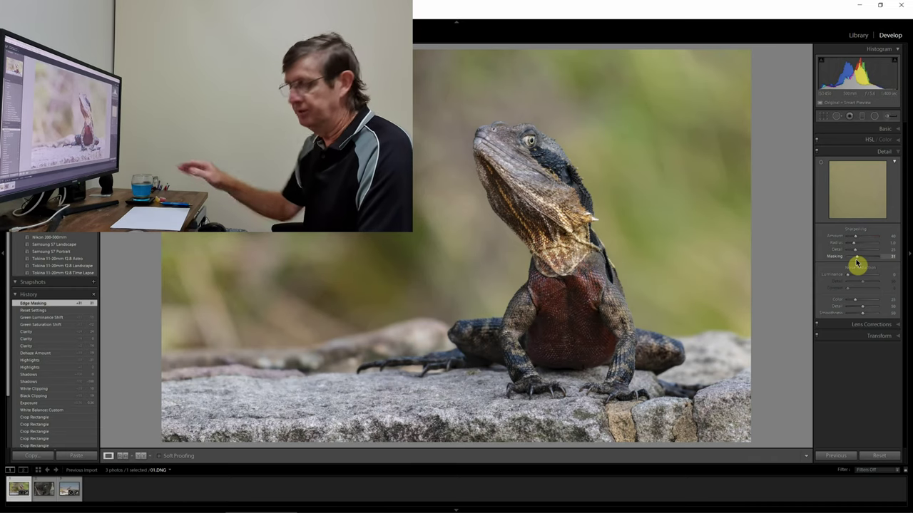
Step: Raise sharpening Masking to 77 so only the lizard and rock stay sharpened
alt+drag(857, 263, 872, 263)
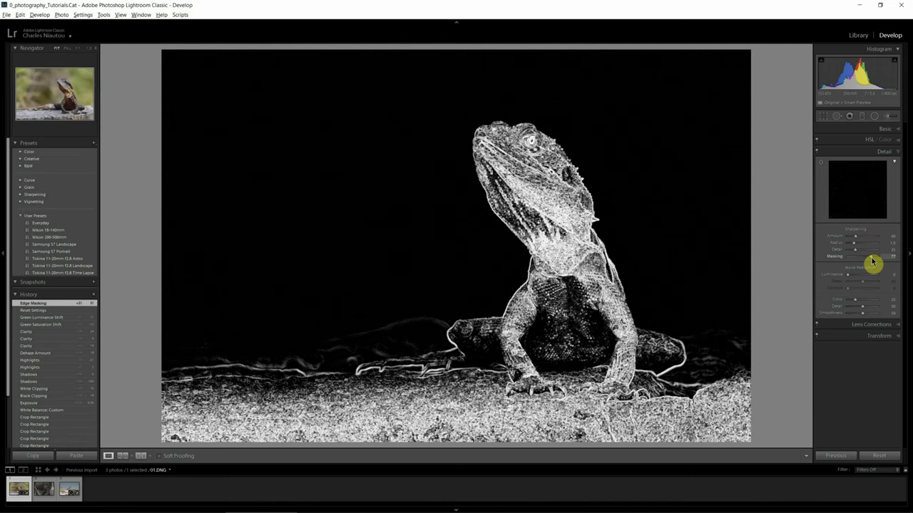
drag(871, 263, 873, 261)
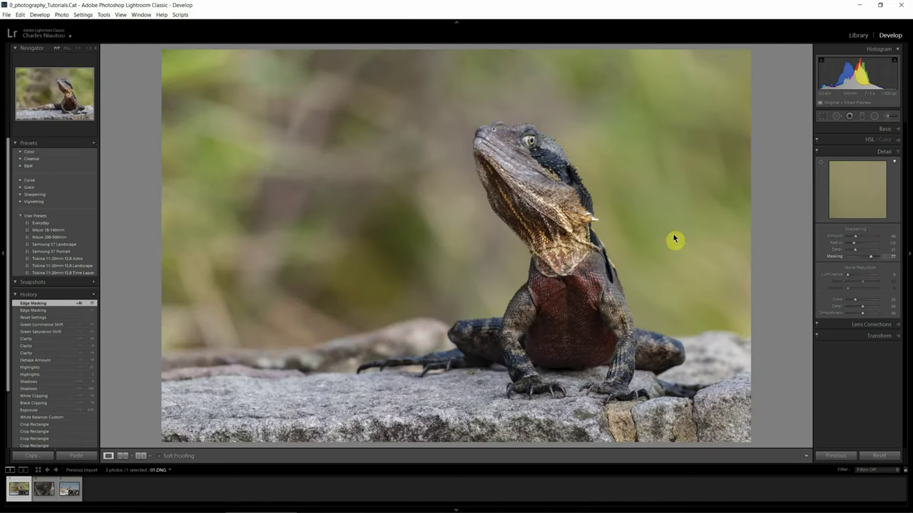
click(560, 157)
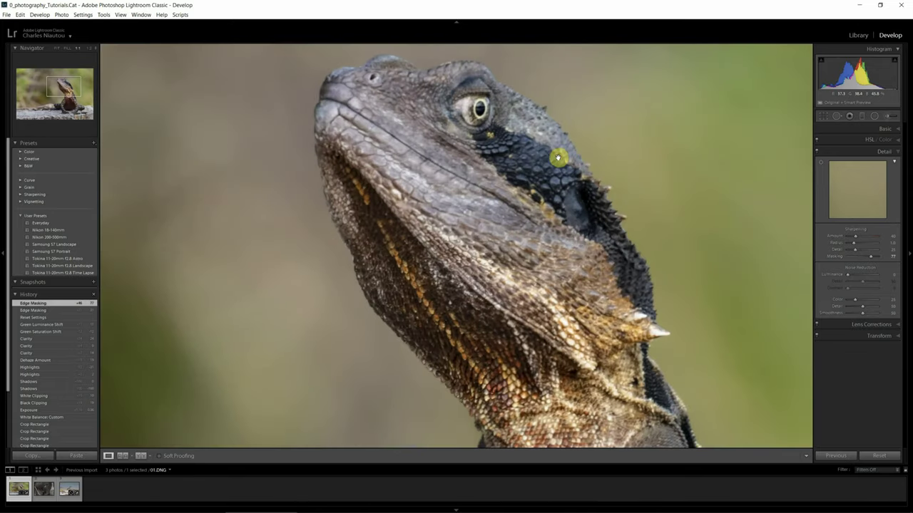
Step: Pan the 1:1 view onto the lizard's head and start adding Luminance noise reduction
drag(481, 152, 495, 200)
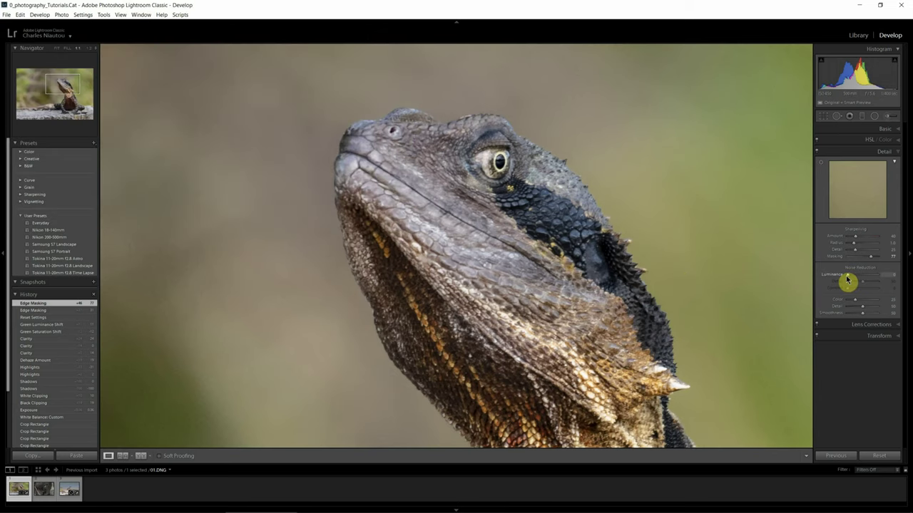
drag(848, 281, 850, 280)
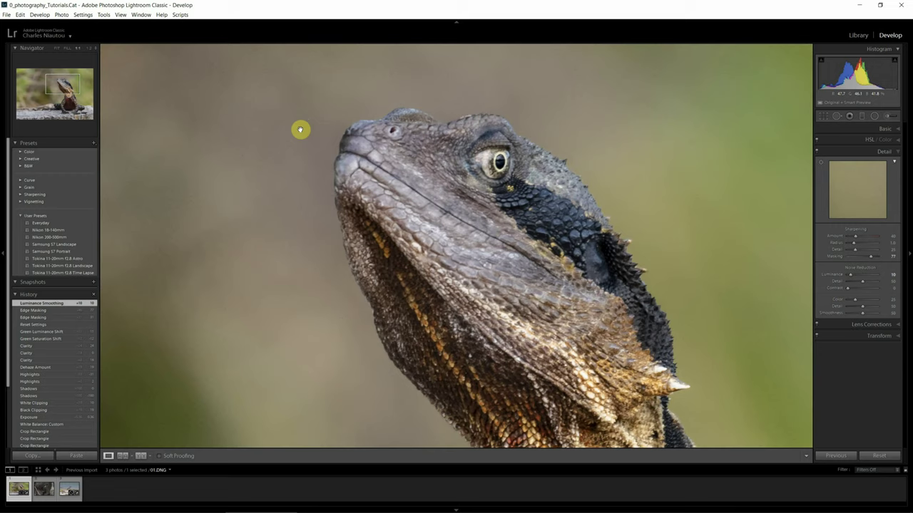
Step: Try Luminance noise reduction at 80, undo it, then fit the photo and compare Before/After
drag(848, 280, 871, 278)
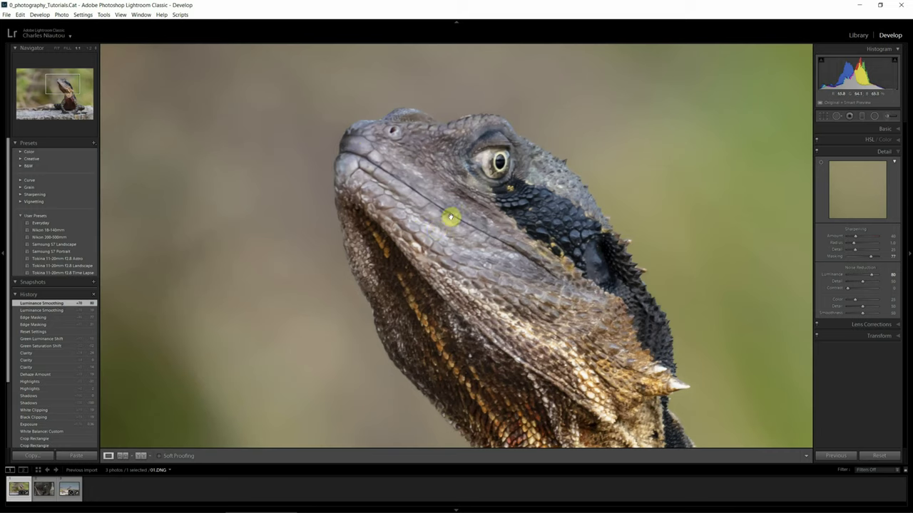
key(ctrl+z)
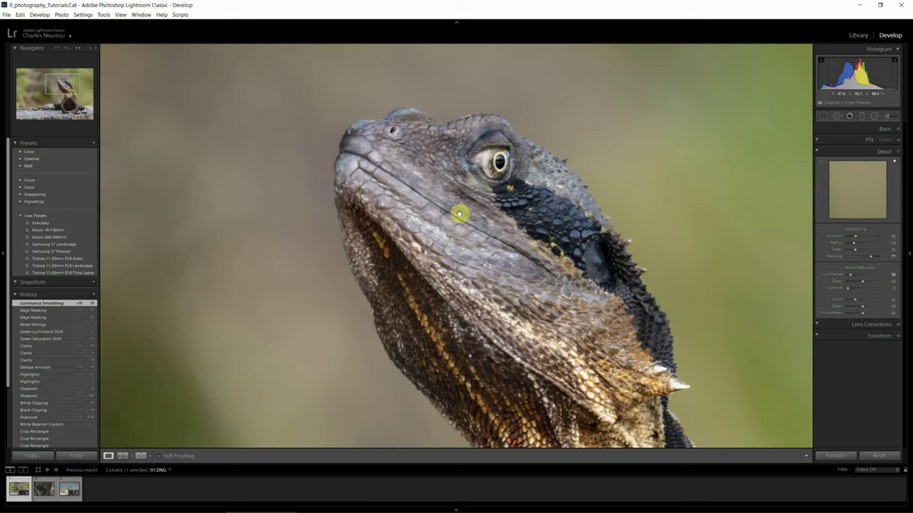
click(459, 214)
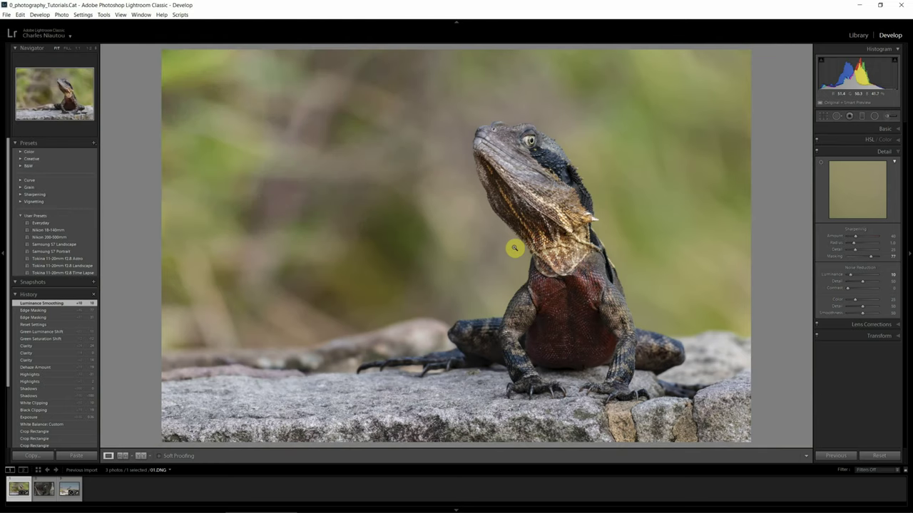
click(141, 456)
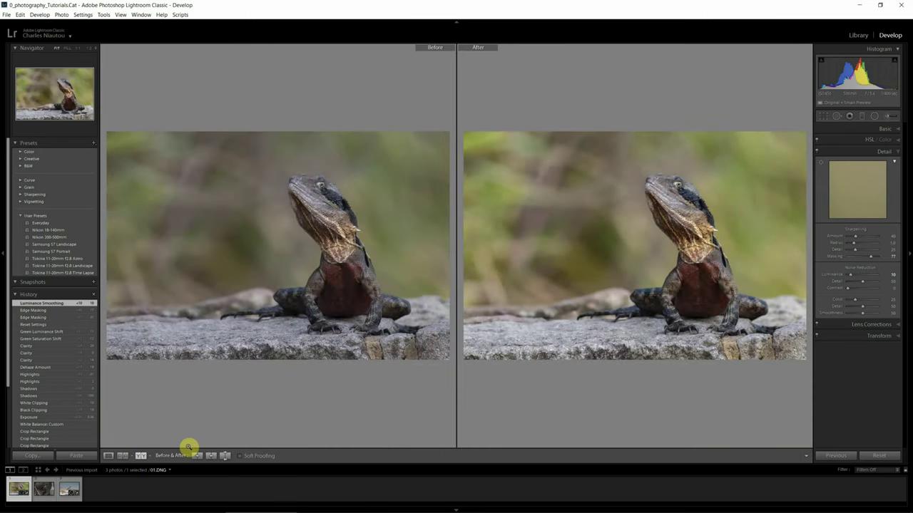
Step: Return to the single Loupe view of the lizard photo with the Basic panel showing
click(109, 456)
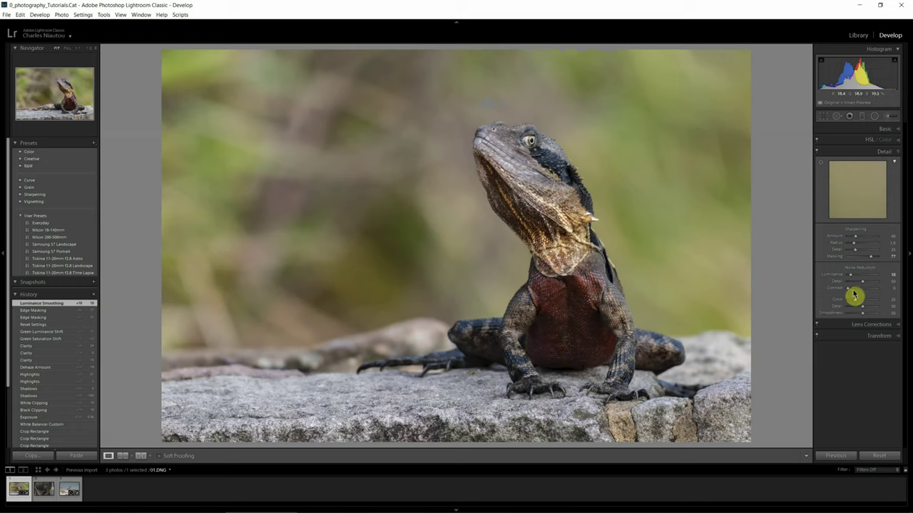
click(880, 131)
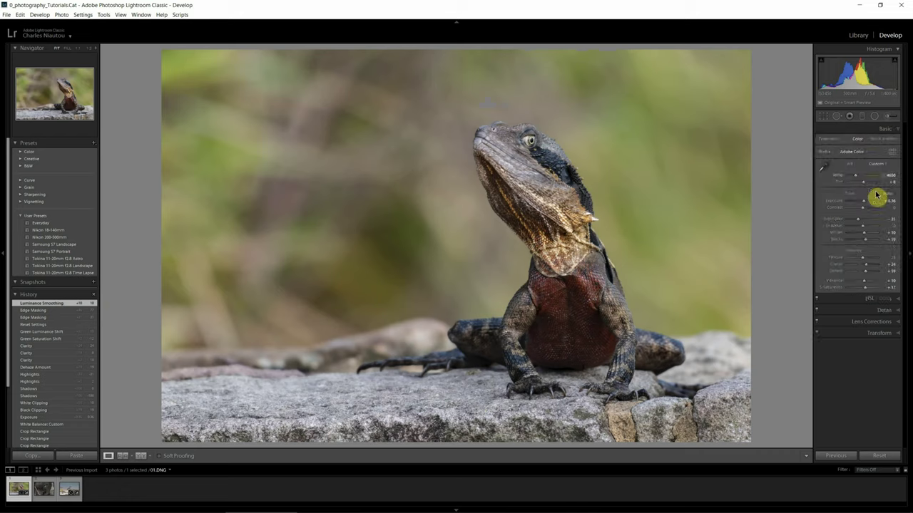
Step: Raise Shadows in the Basic panel from +52 to +62
click(871, 230)
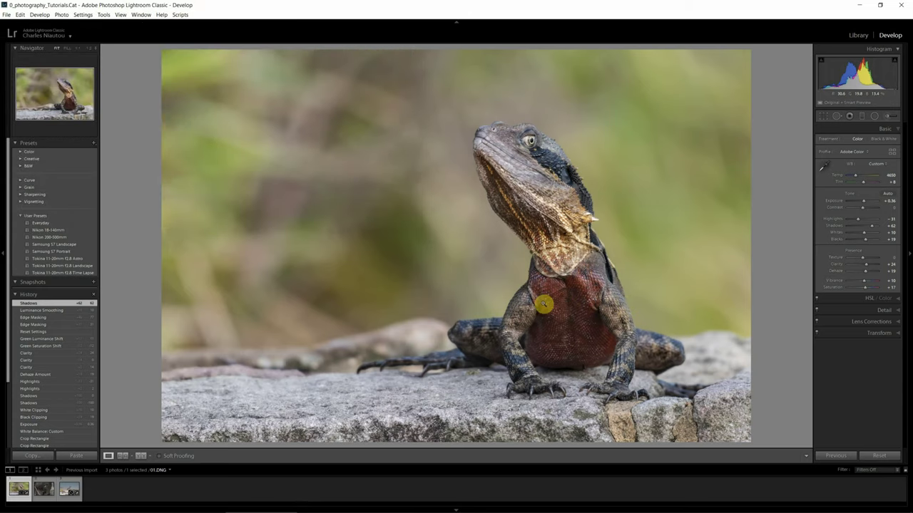
click(870, 300)
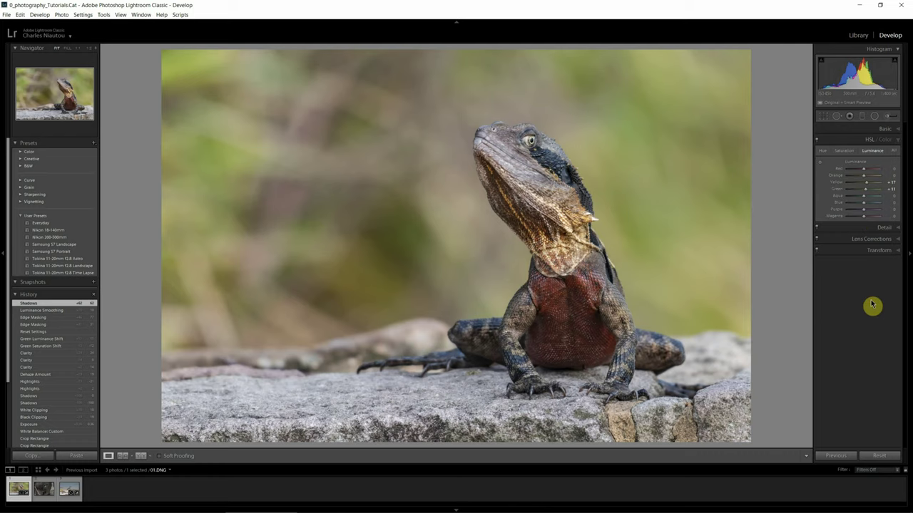
Step: Lower the red saturation by dragging down on the lizard's chest with the Saturation targeted tool
click(842, 152)
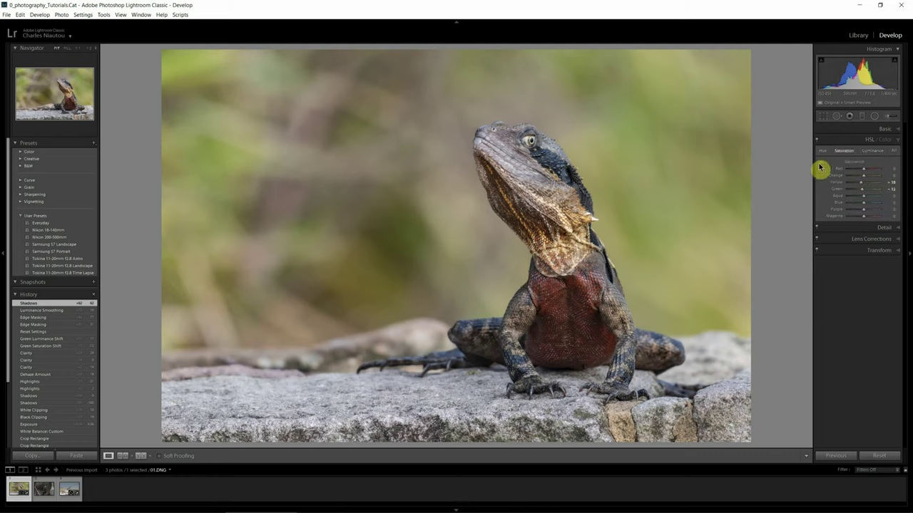
click(820, 164)
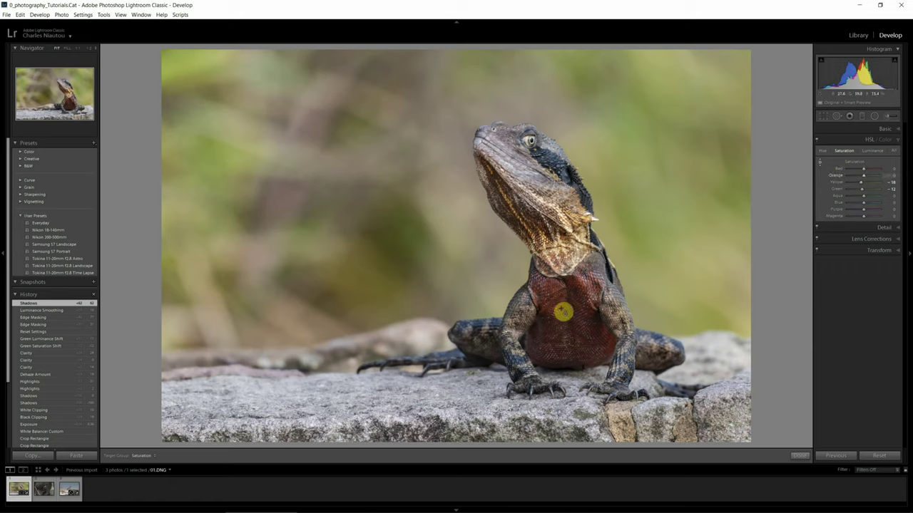
click(556, 308)
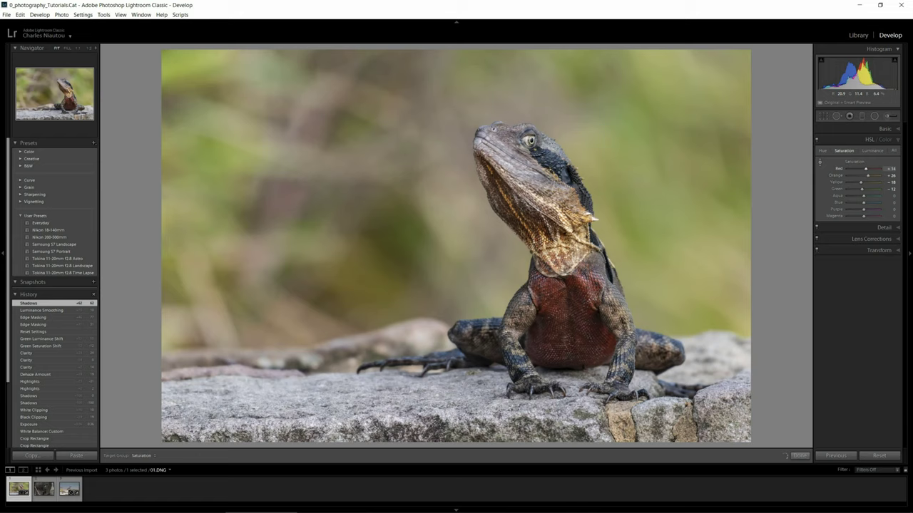
drag(556, 307, 556, 308)
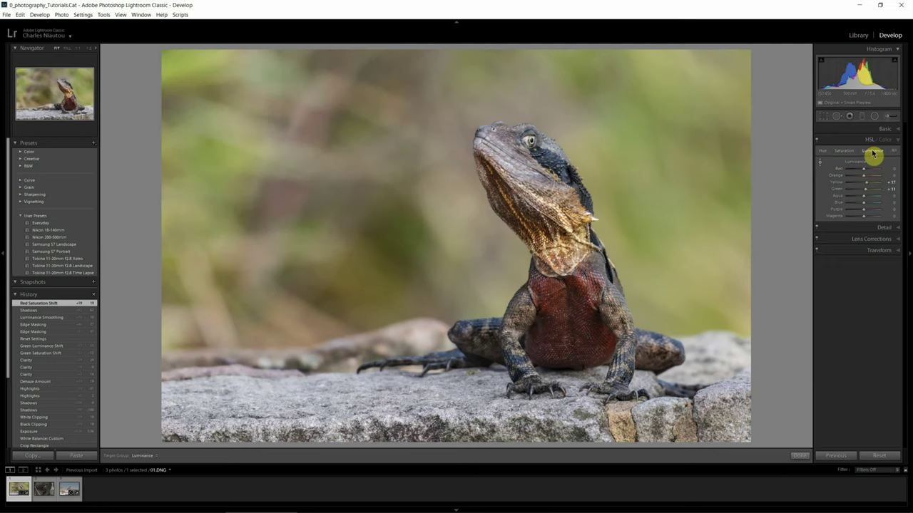
Step: Darken the red and orange luminance of the lizard's chest
drag(605, 302, 550, 298)
click(558, 299)
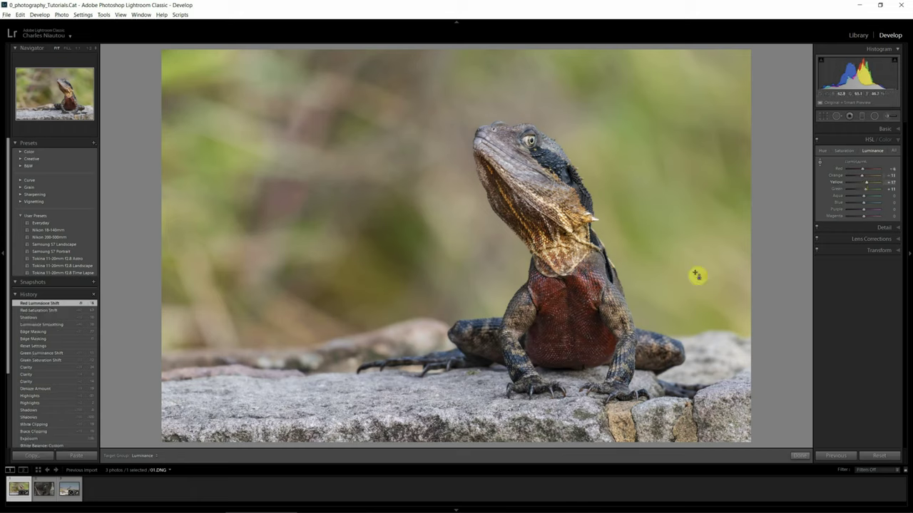
click(885, 133)
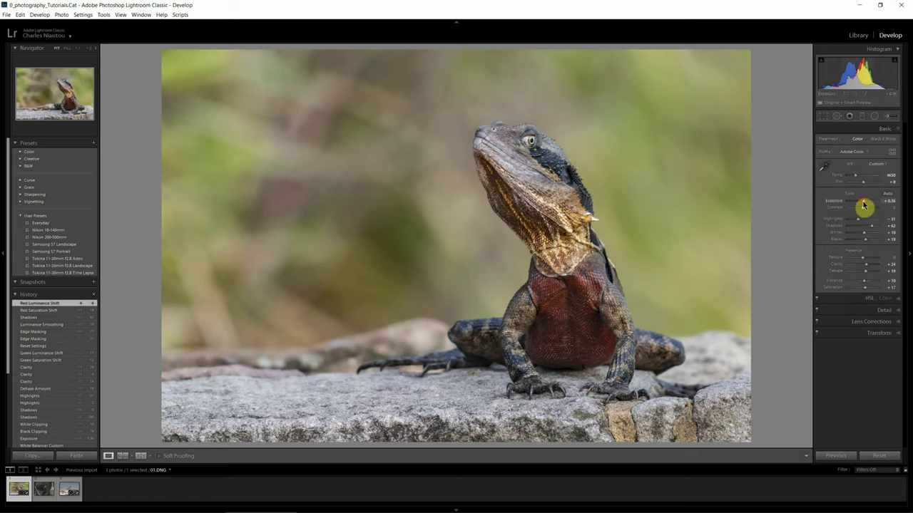
Step: Raise the lizard photo's exposure to +0.48
drag(863, 205, 864, 205)
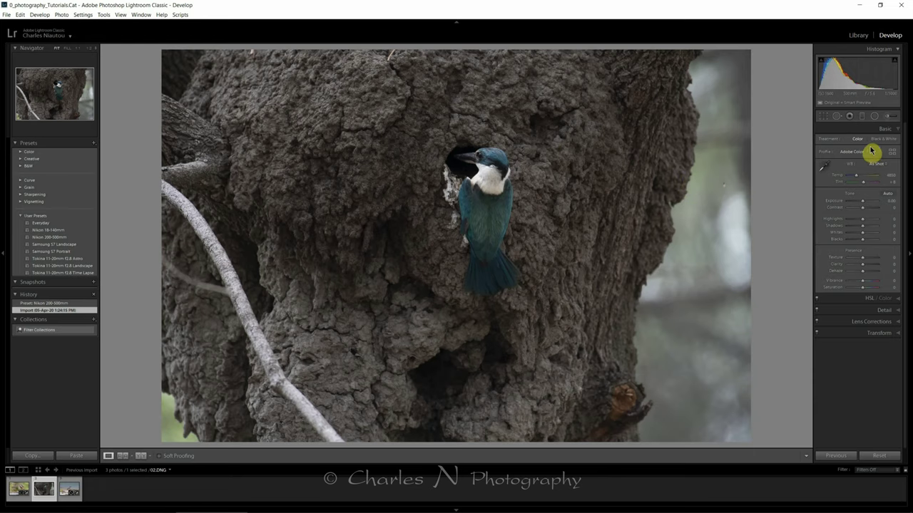
Step: Start a crop locked to the 4 x 5 / 8 x 10 aspect ratio and shrink the frame
click(822, 117)
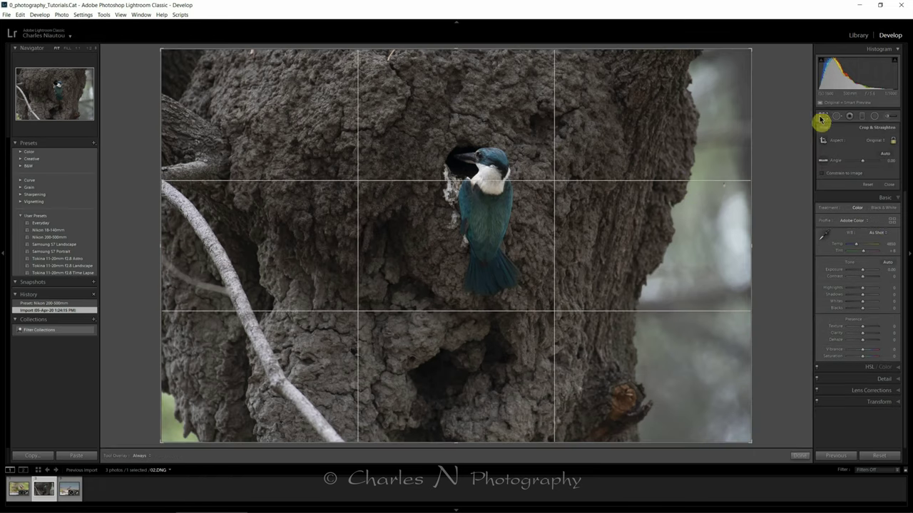
click(876, 144)
click(820, 186)
drag(702, 50, 584, 133)
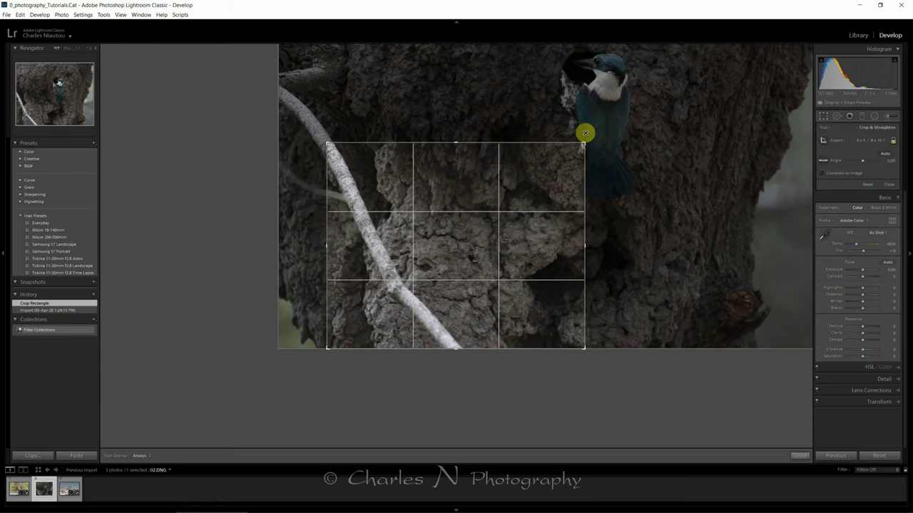
Step: Reposition and tighten the portrait crop around the kingfisher, then apply it
drag(585, 132, 570, 125)
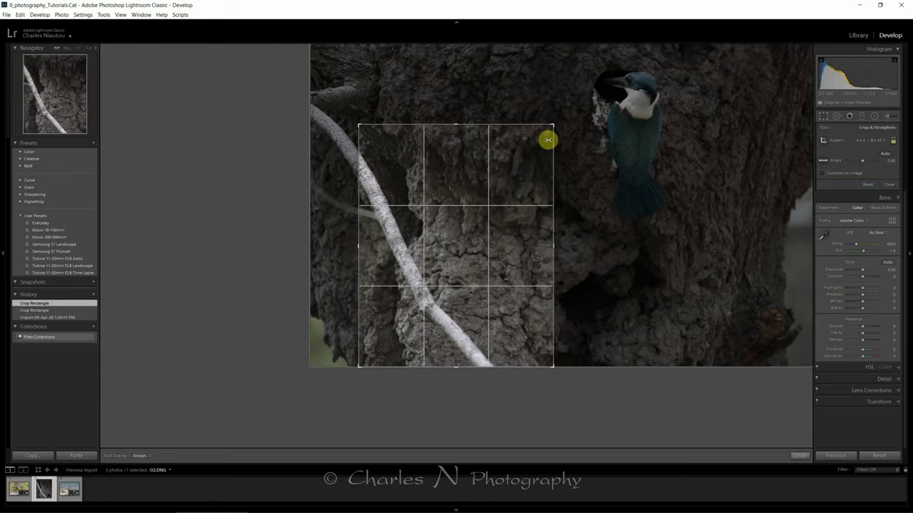
drag(498, 167, 387, 206)
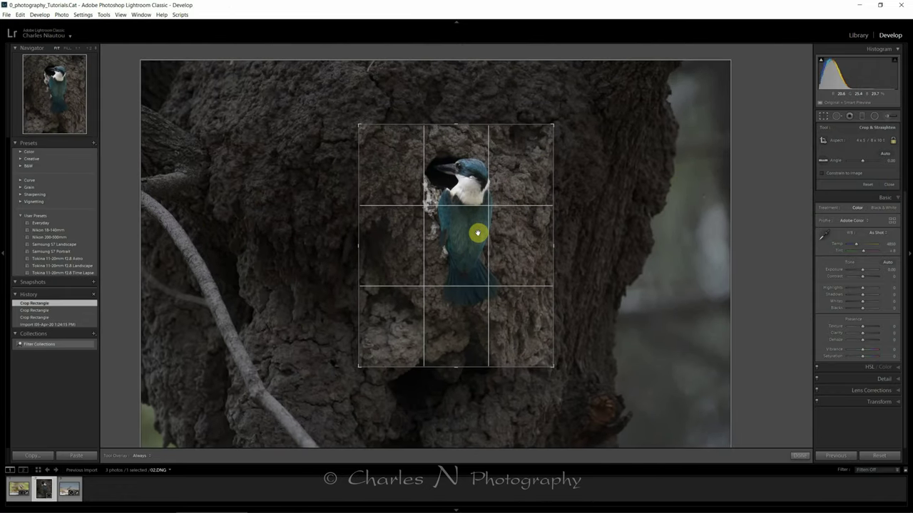
drag(474, 241, 467, 273)
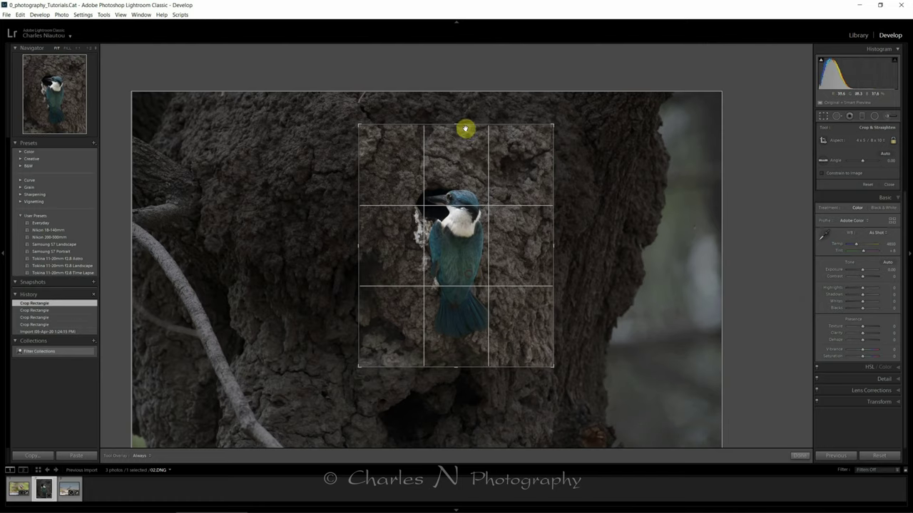
drag(467, 129, 461, 149)
drag(465, 204, 477, 211)
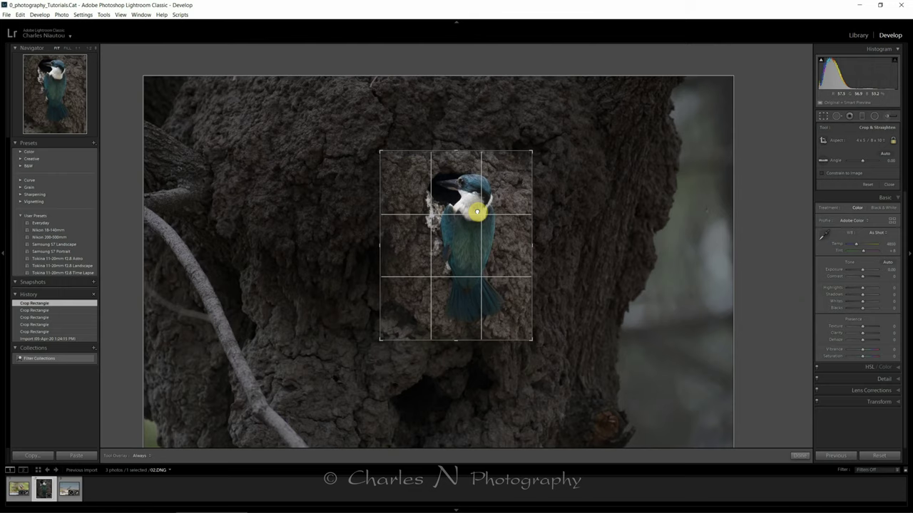
click(441, 211)
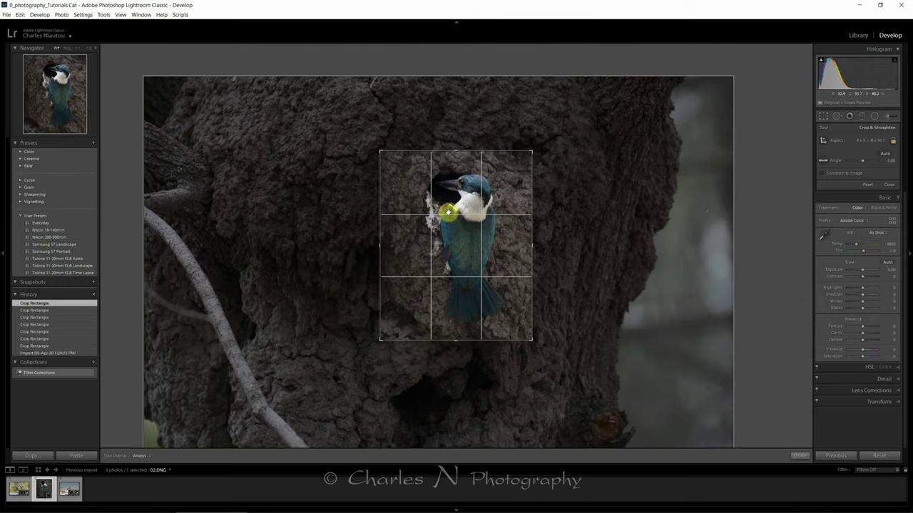
click(798, 456)
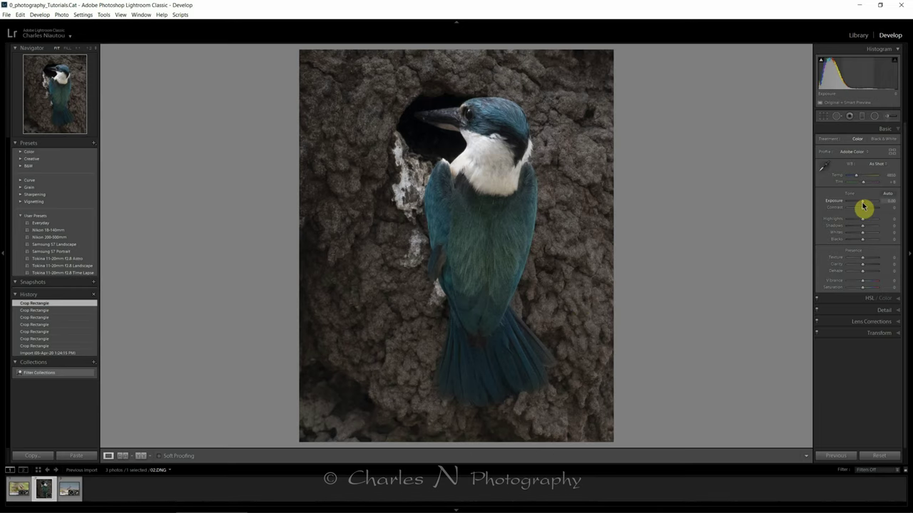
Step: Raise exposure to +0.36 and sample white balance from the bird's white neck feathers
drag(862, 205, 864, 206)
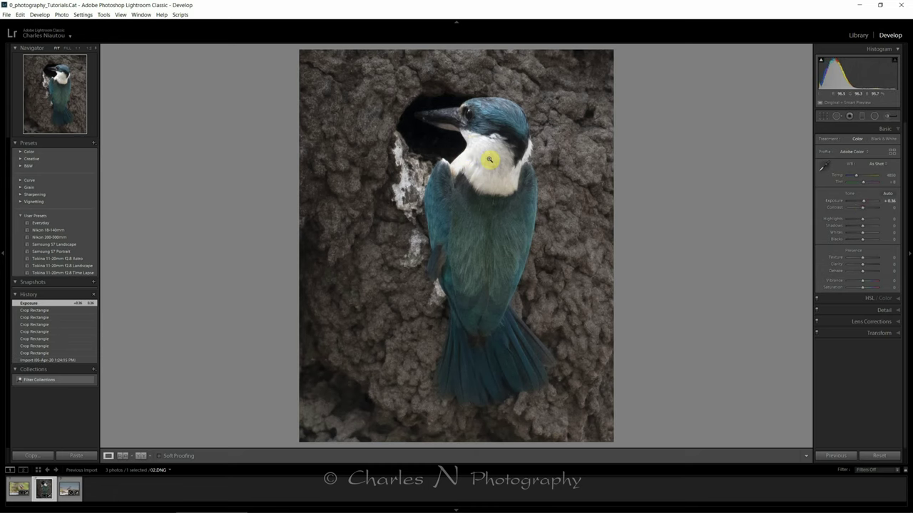
click(828, 161)
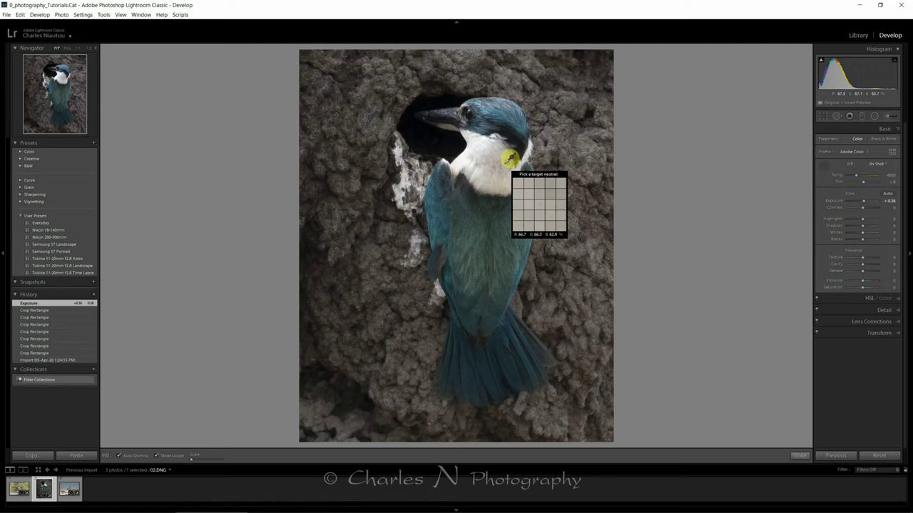
click(510, 158)
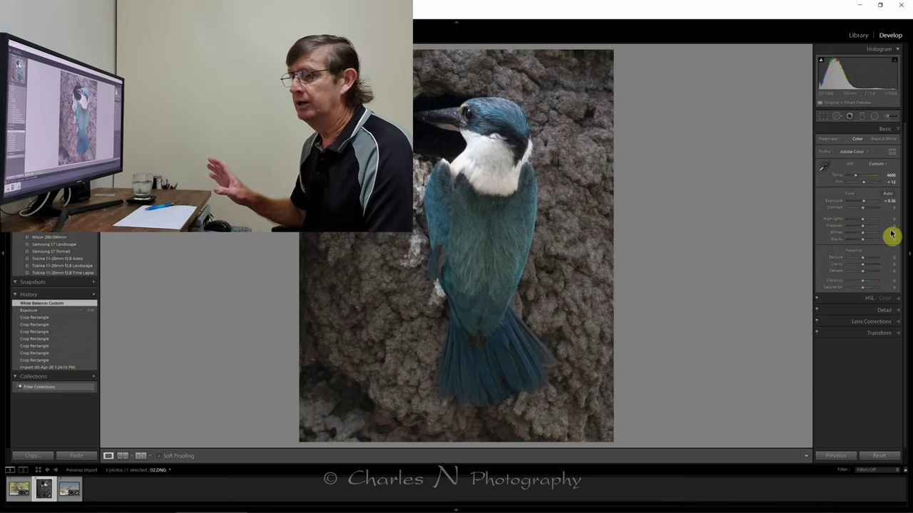
Step: Set the black point while previewing clipping with Alt held
key(alt)
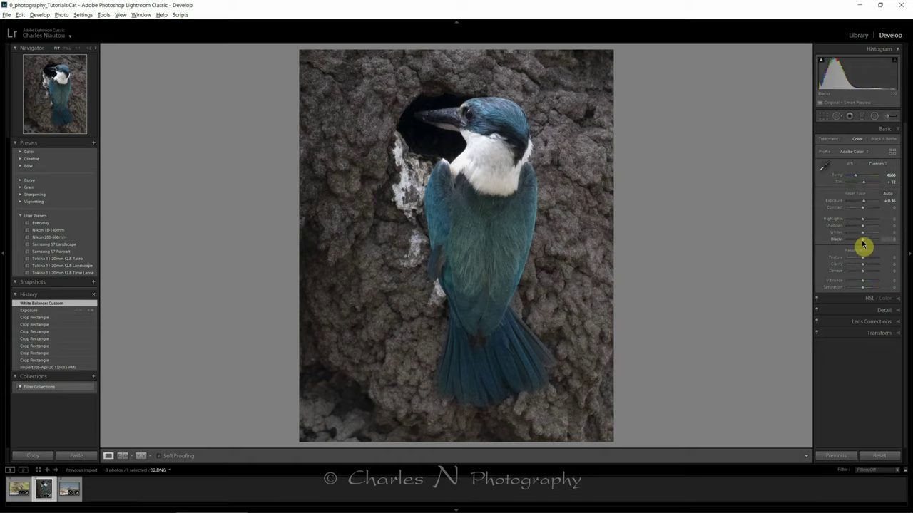
mouse_move(863, 245)
mouse_down()
mouse_move(882, 237)
mouse_move(863, 238)
mouse_up()
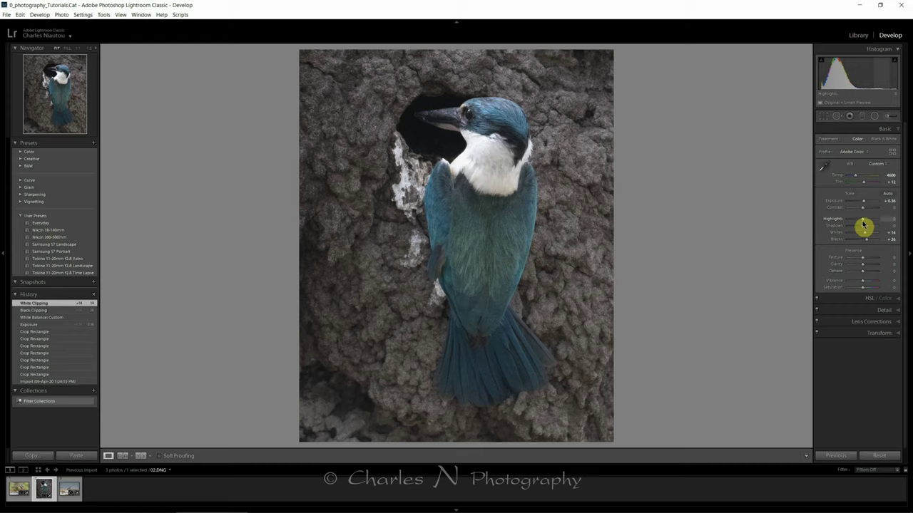
Step: Pull Highlights down to -69 and lift Shadows, easing them back to +38
drag(859, 226, 857, 226)
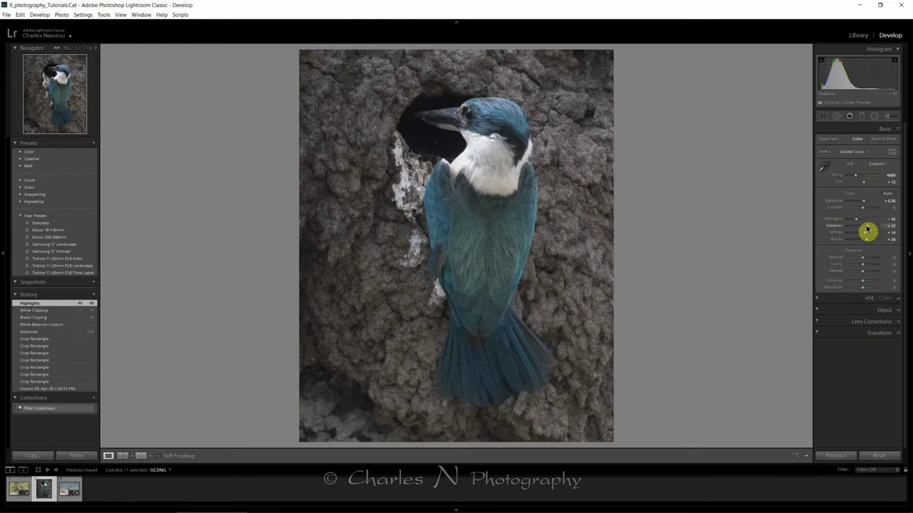
drag(871, 229, 902, 225)
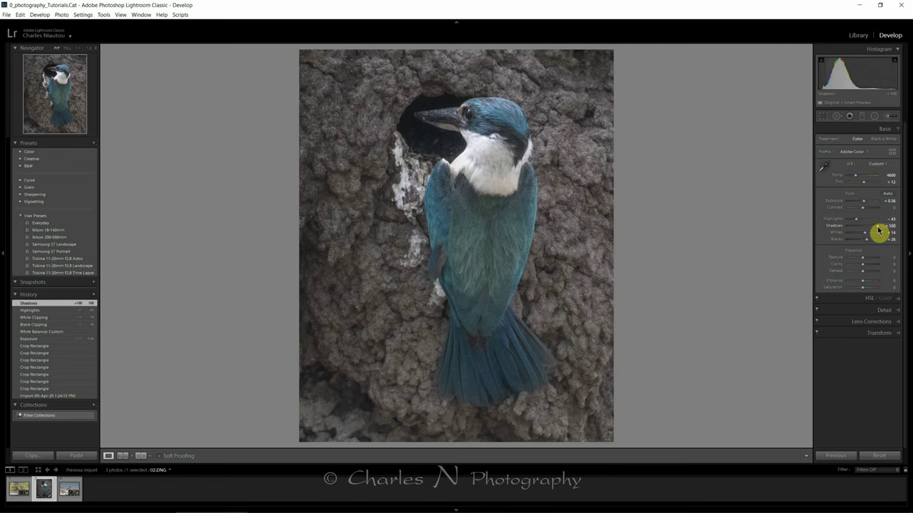
drag(871, 230, 868, 230)
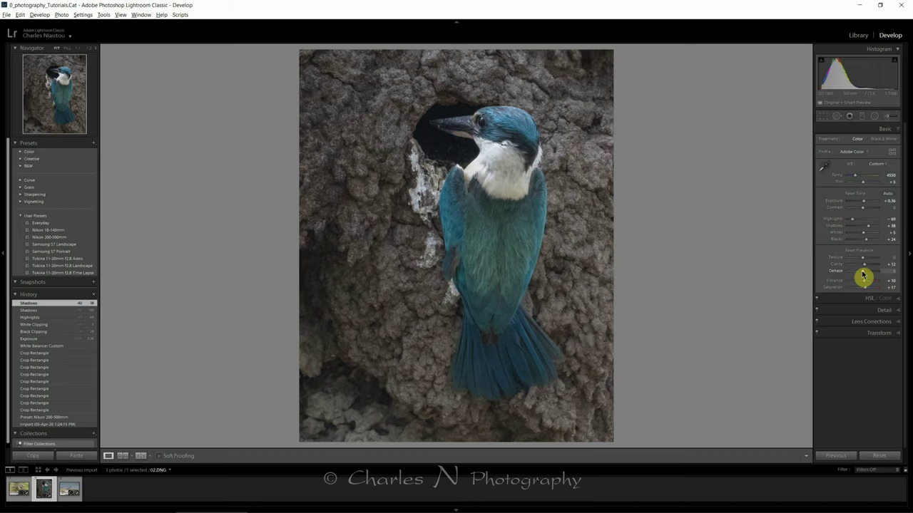
alt+click(862, 275)
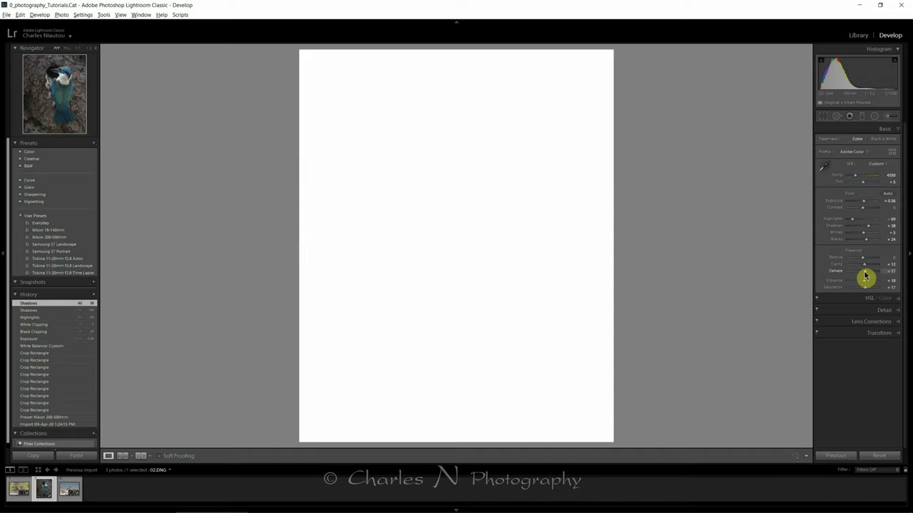
Step: Increase Dehaze and Clarity, checking the bird's head zoomed in, then bring up HSL/Color
drag(867, 275, 870, 276)
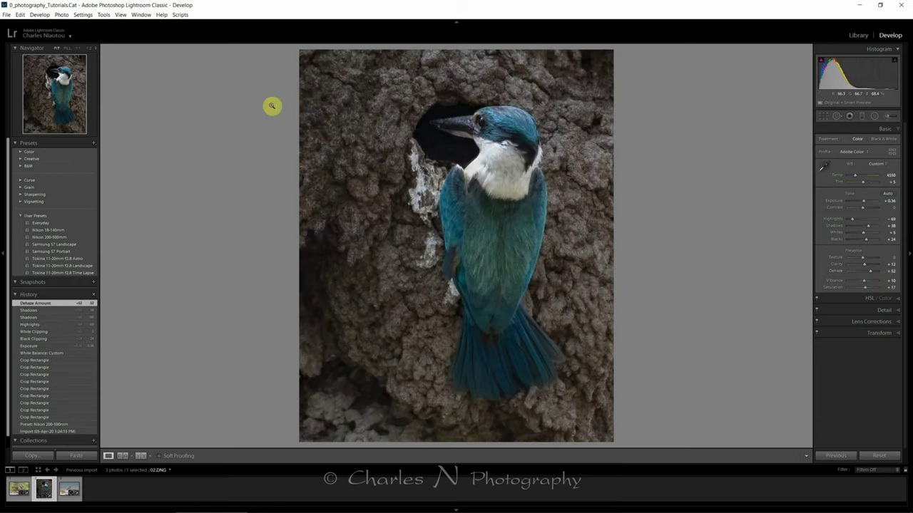
click(455, 138)
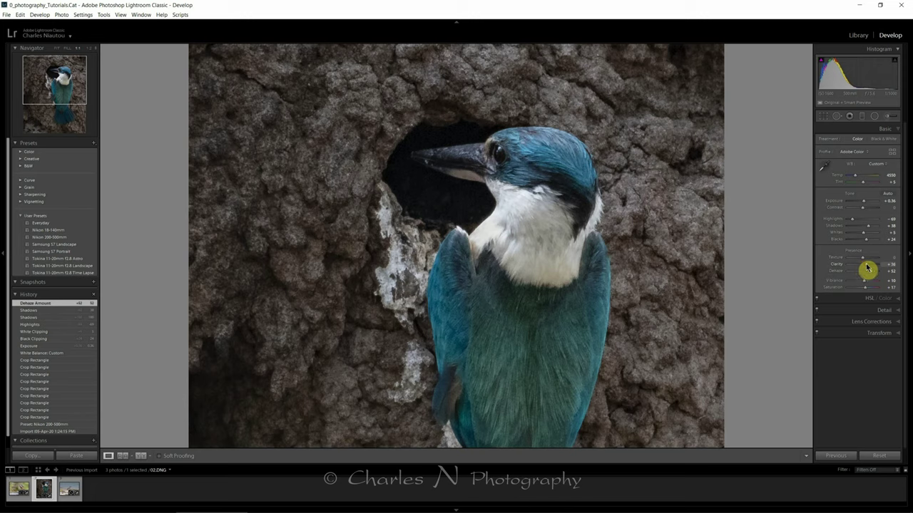
drag(865, 267, 866, 267)
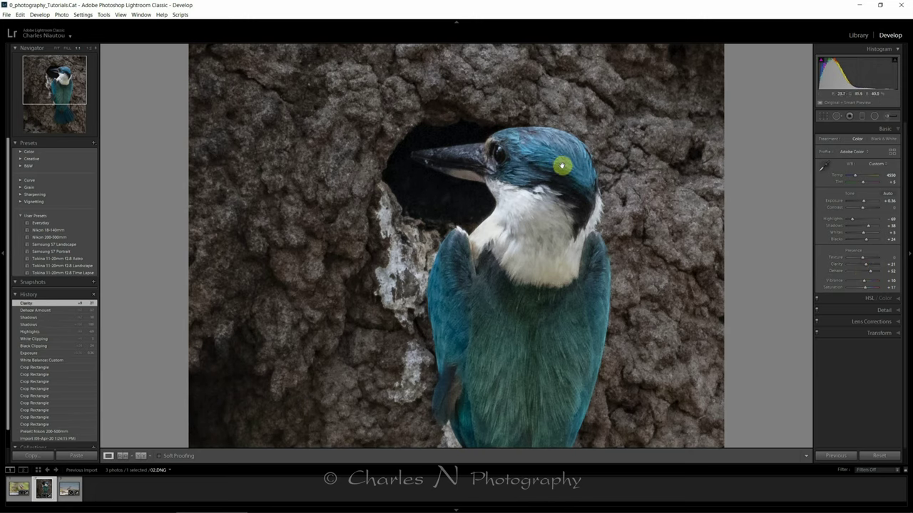
click(566, 188)
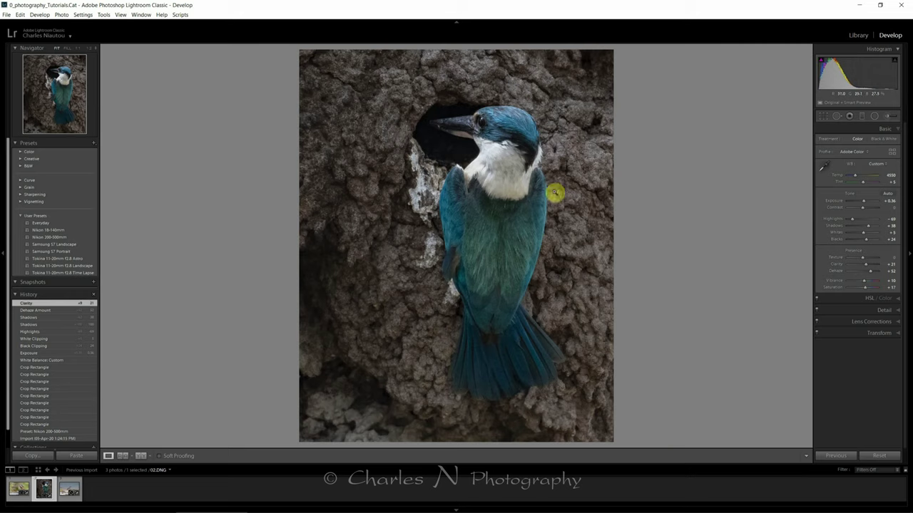
click(864, 298)
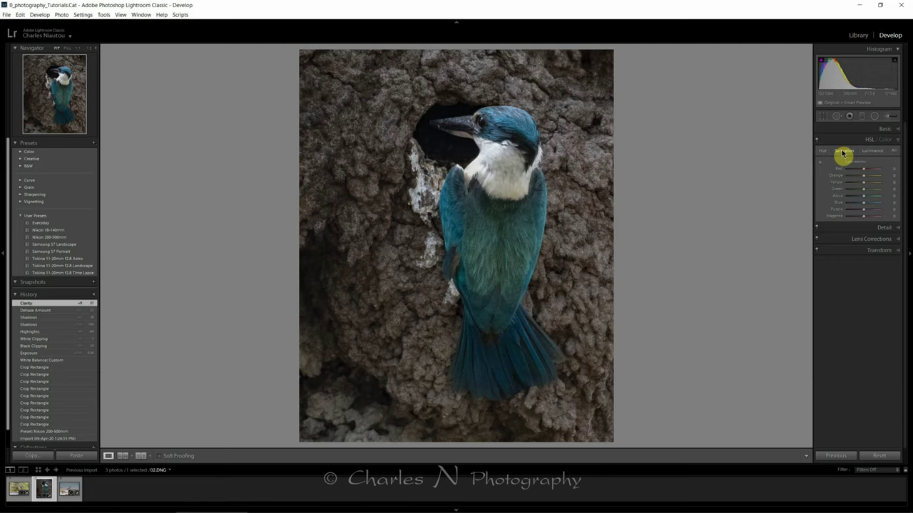
click(820, 164)
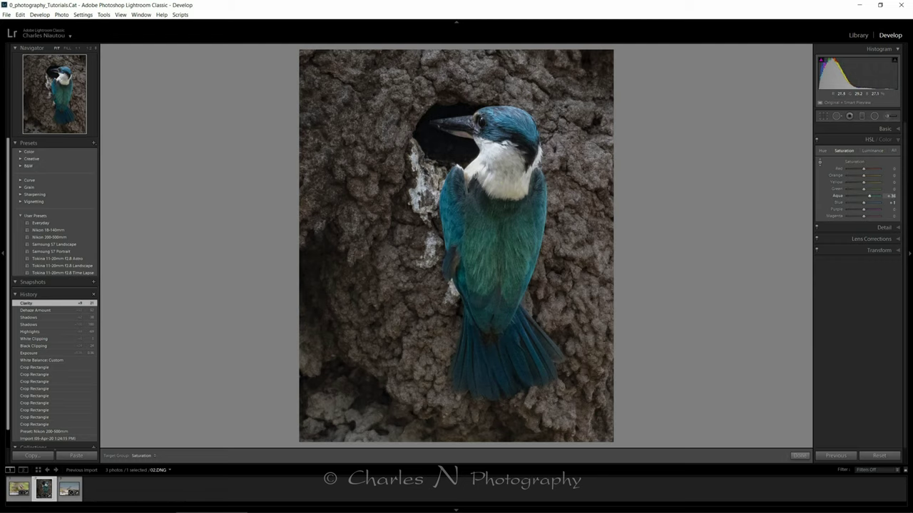
Step: Boost aqua and blue feather saturation, then adjust blue and aqua luminance on the wing
drag(496, 301, 506, 348)
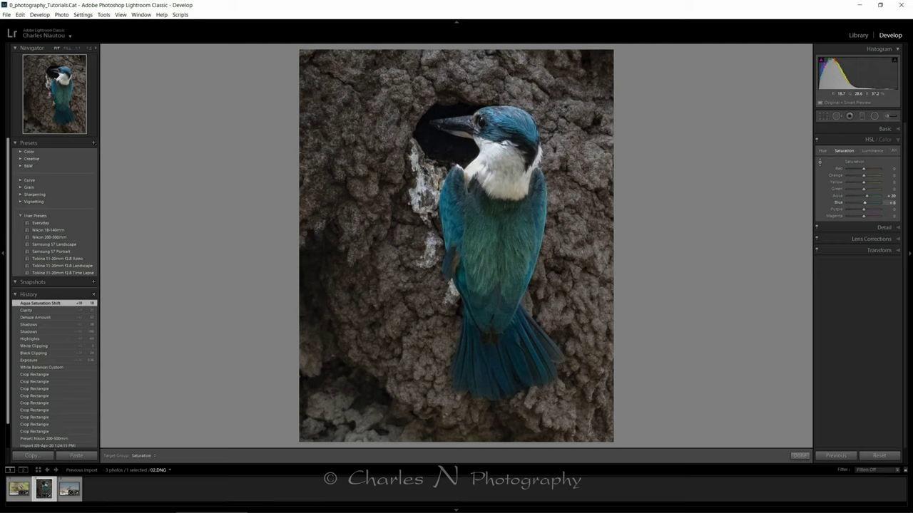
drag(449, 214, 591, 207)
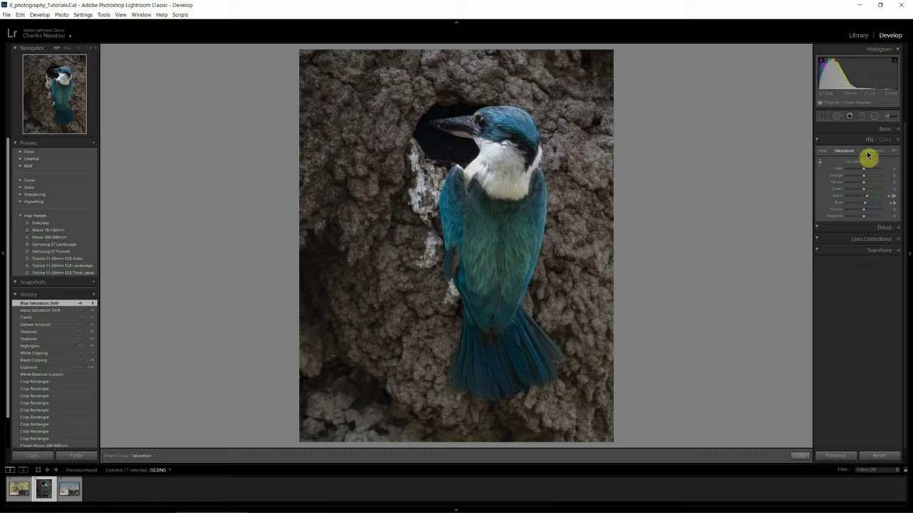
click(820, 163)
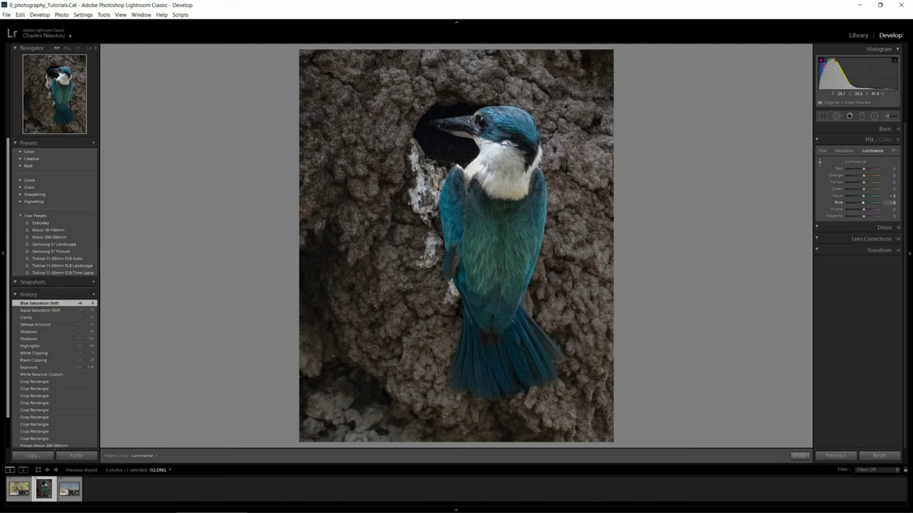
drag(446, 216, 489, 249)
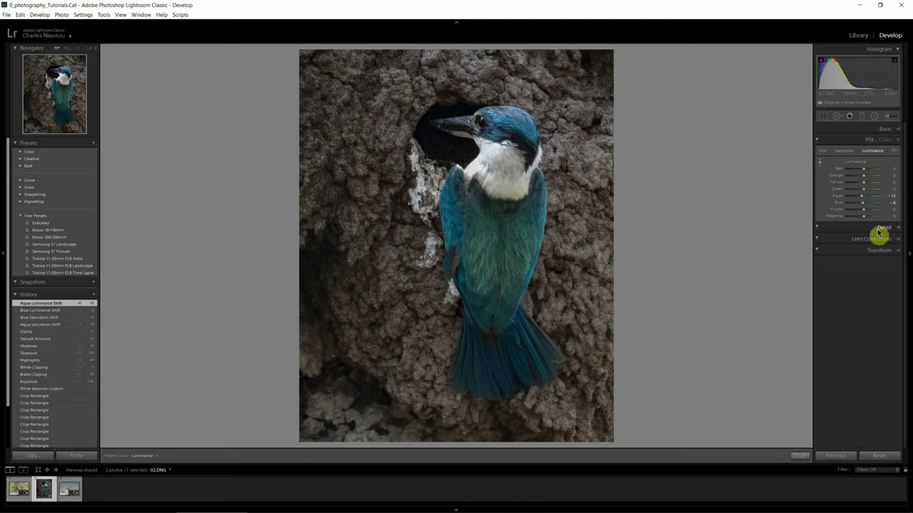
Step: Open the Detail panel and zoom to 2:1 on the kingfisher's head
click(880, 227)
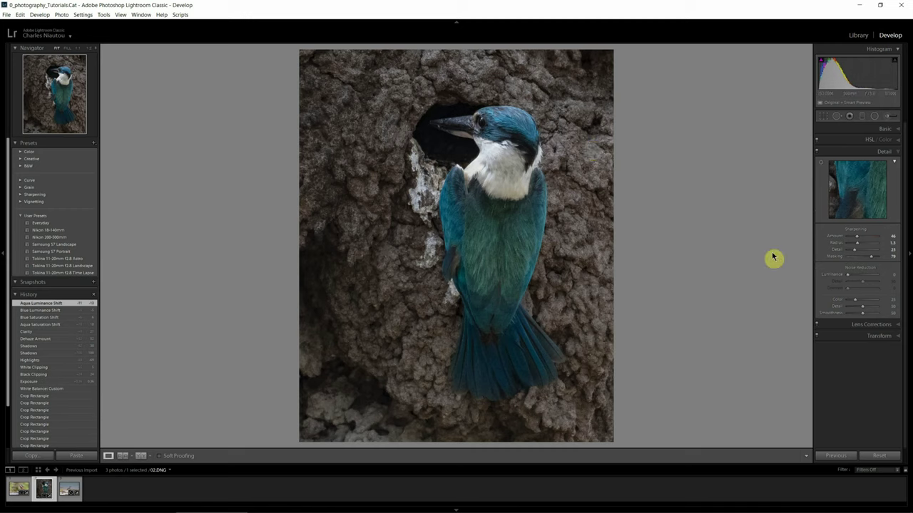
click(495, 116)
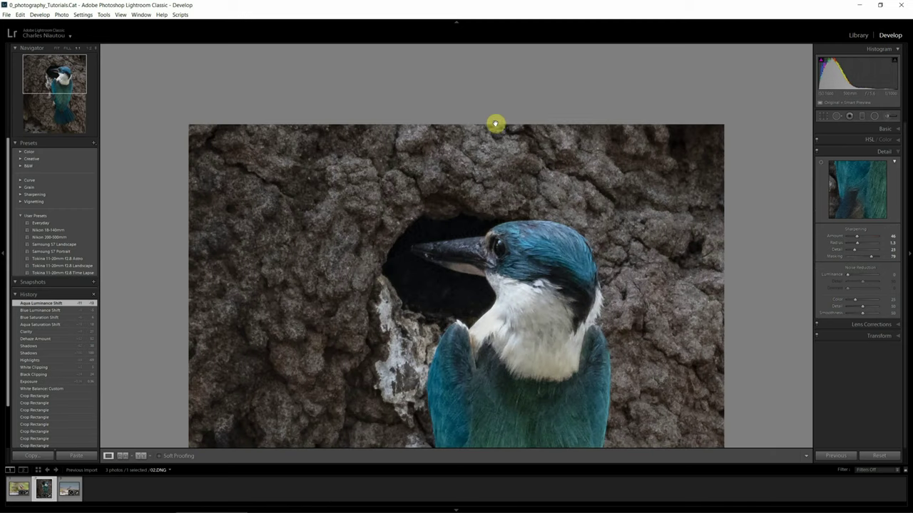
drag(511, 235, 503, 152)
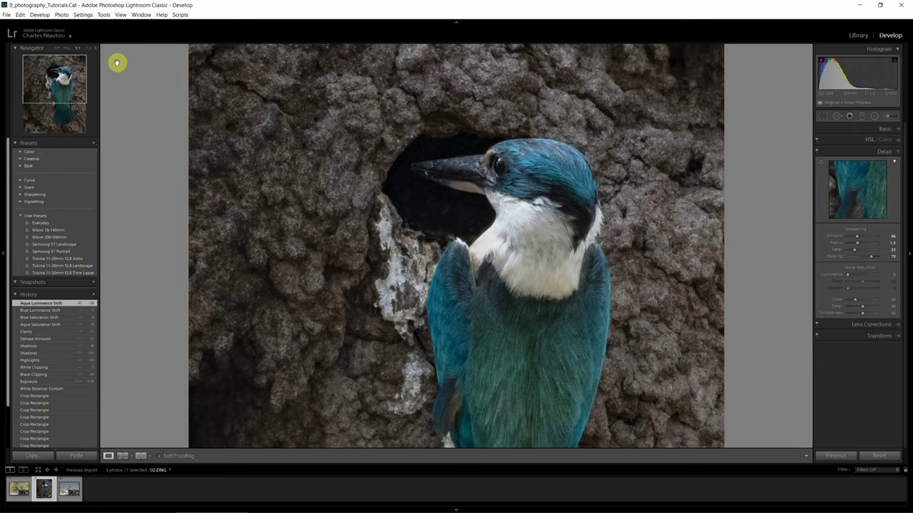
click(95, 50)
click(73, 92)
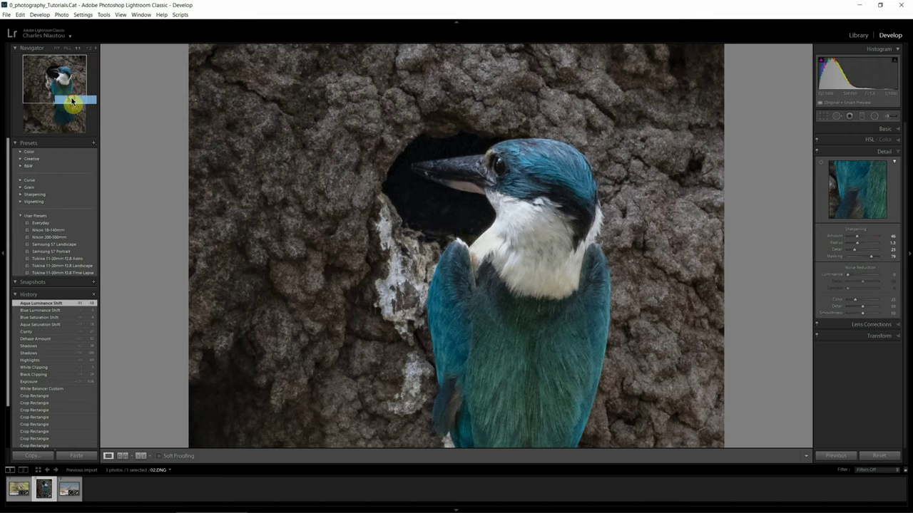
drag(267, 126, 290, 211)
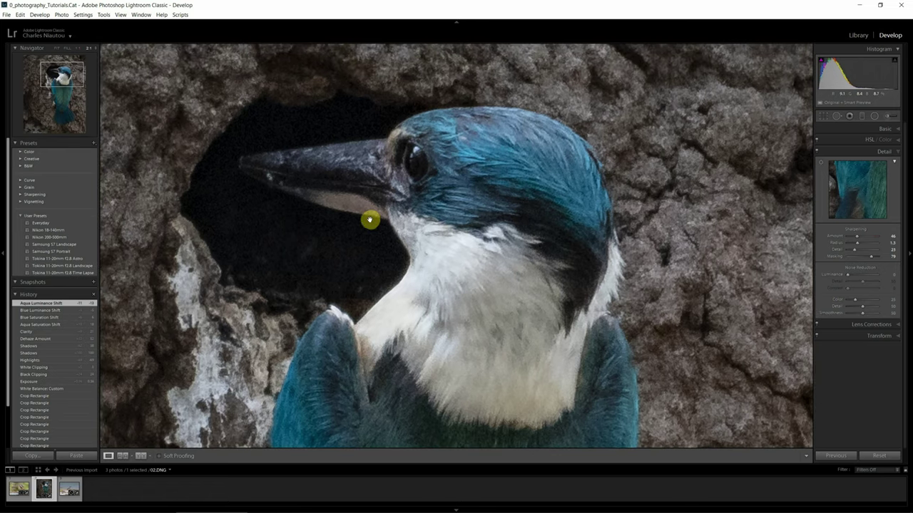
Step: Set Luminance noise reduction to 10 and return to the Fit view
click(851, 275)
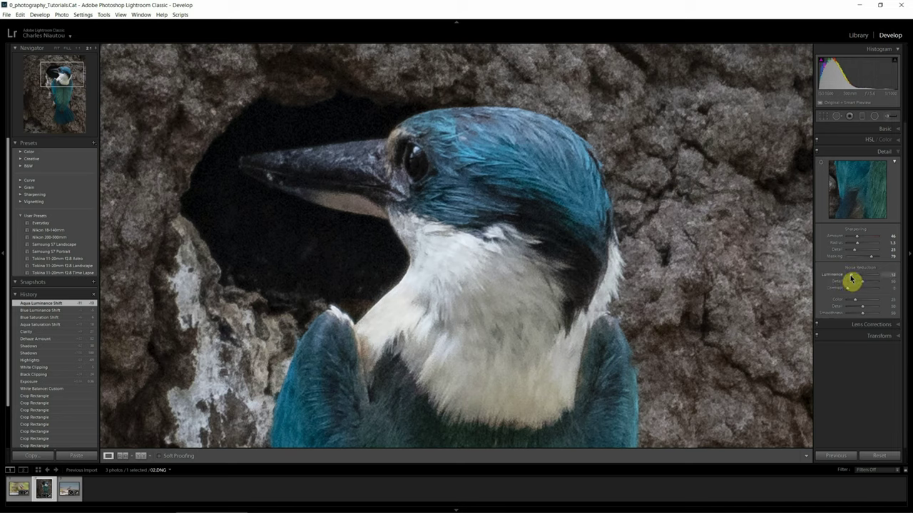
drag(850, 278, 849, 277)
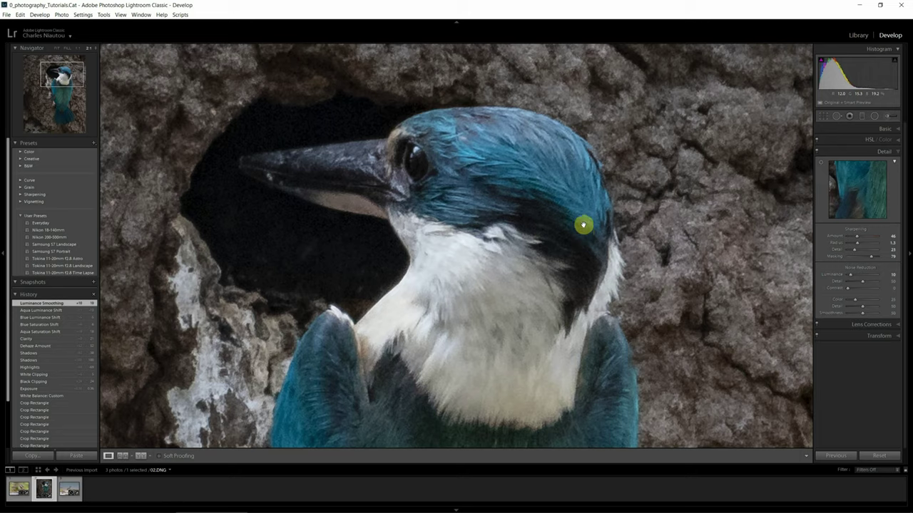
click(583, 219)
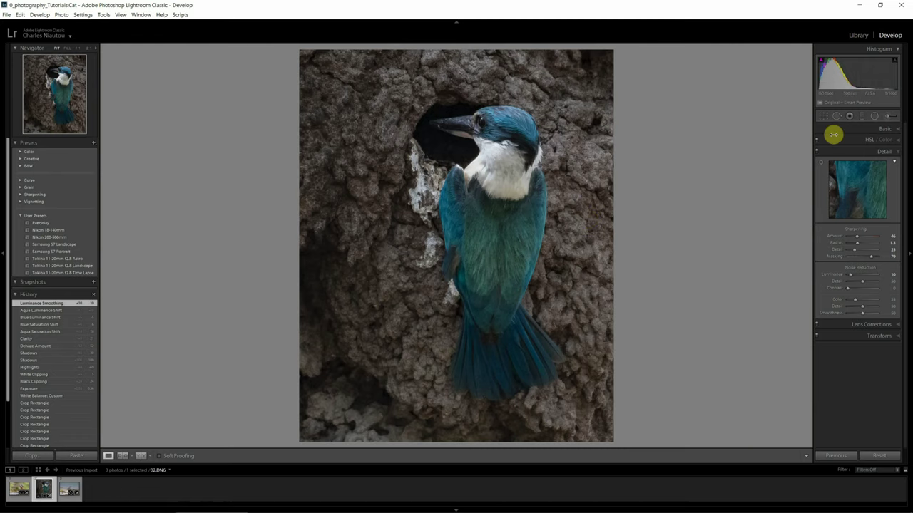
Step: Raise the kingfisher photo's exposure to +0.60 in the Basic panel
click(890, 134)
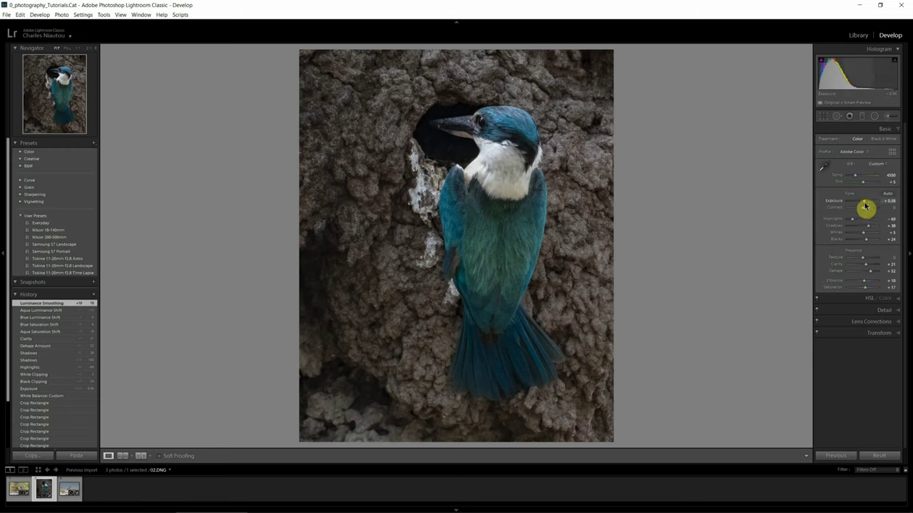
drag(865, 207, 865, 206)
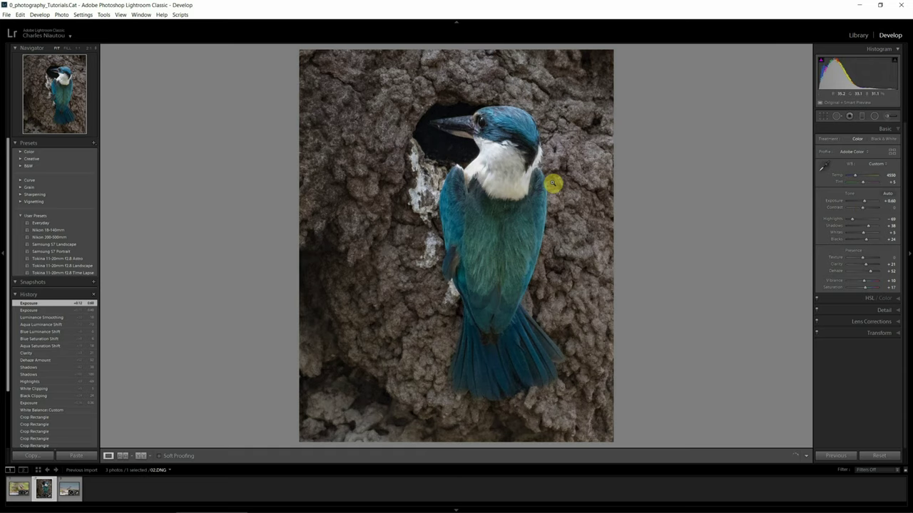
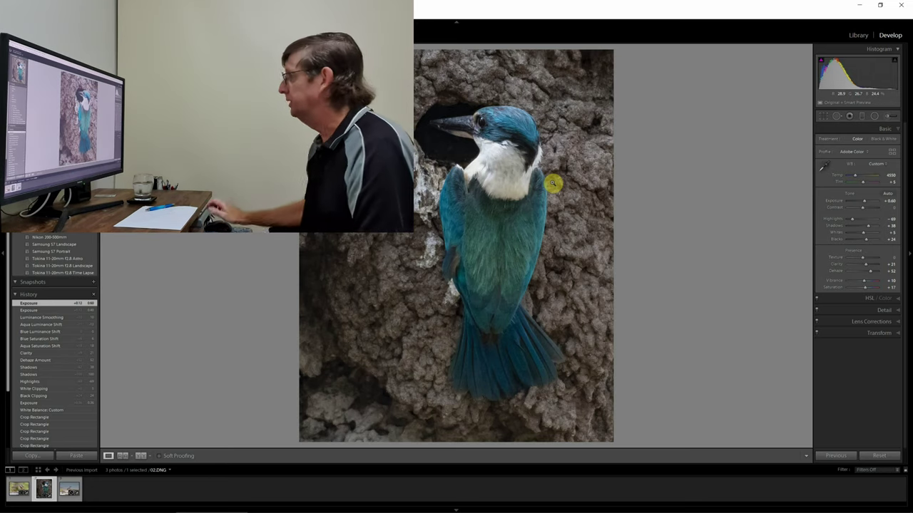
Step: Draw an oval radial filter over the kingfisher's head and chest and show its red mask overlay
click(875, 118)
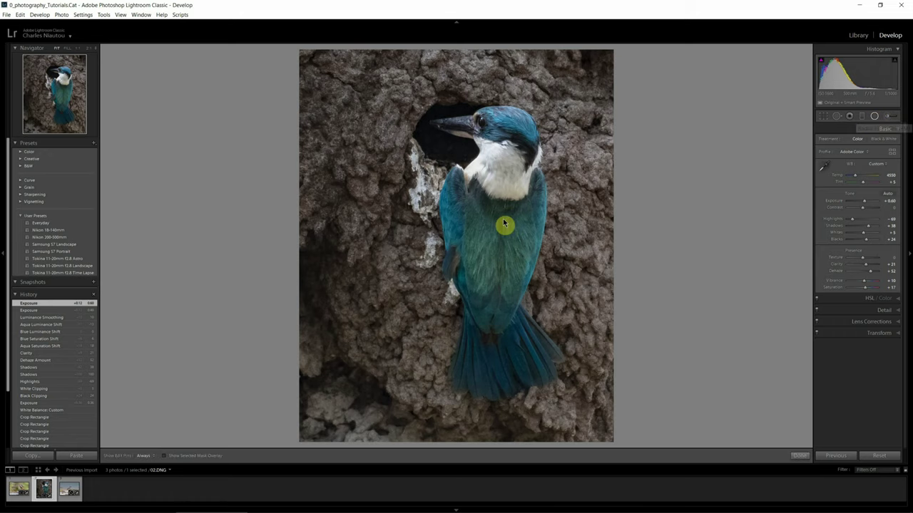
drag(502, 208, 445, 307)
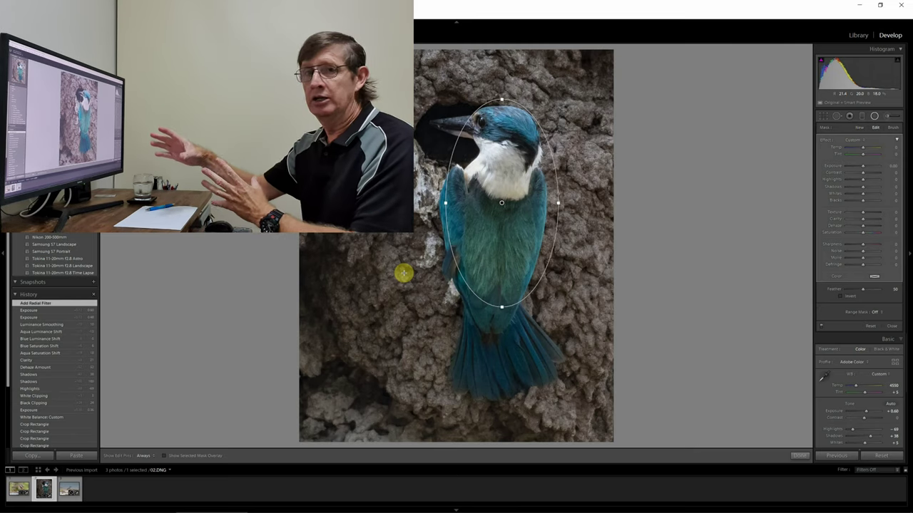
click(164, 457)
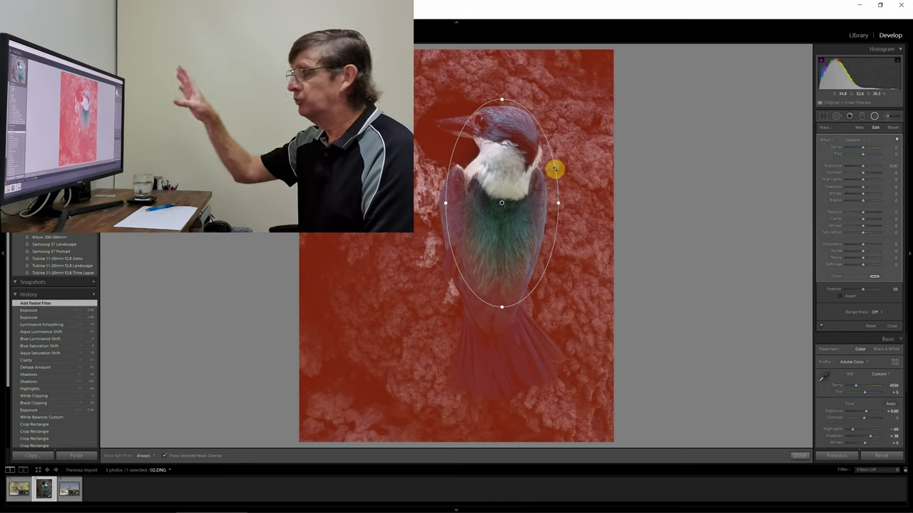
Step: Stretch and move the radial oval around the whole bird and nest hole, with Feather 0
drag(502, 306, 501, 358)
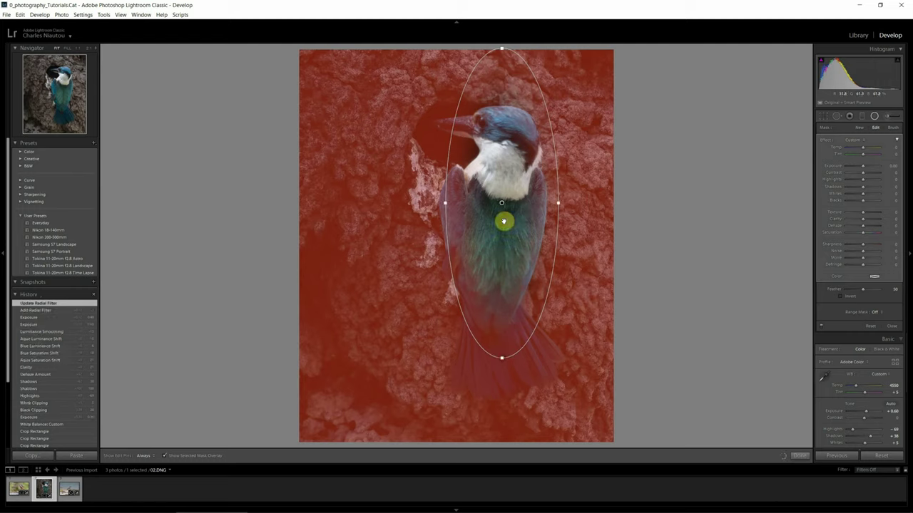
drag(501, 210, 499, 248)
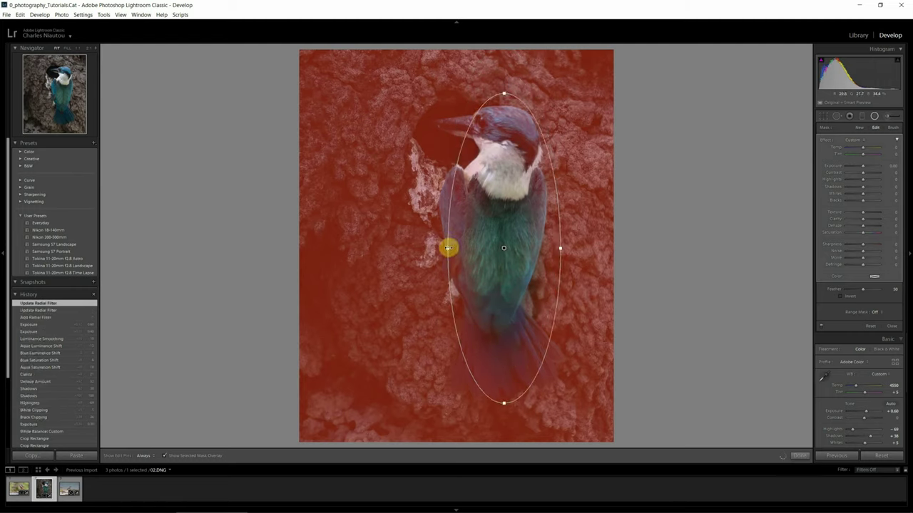
drag(437, 247, 381, 245)
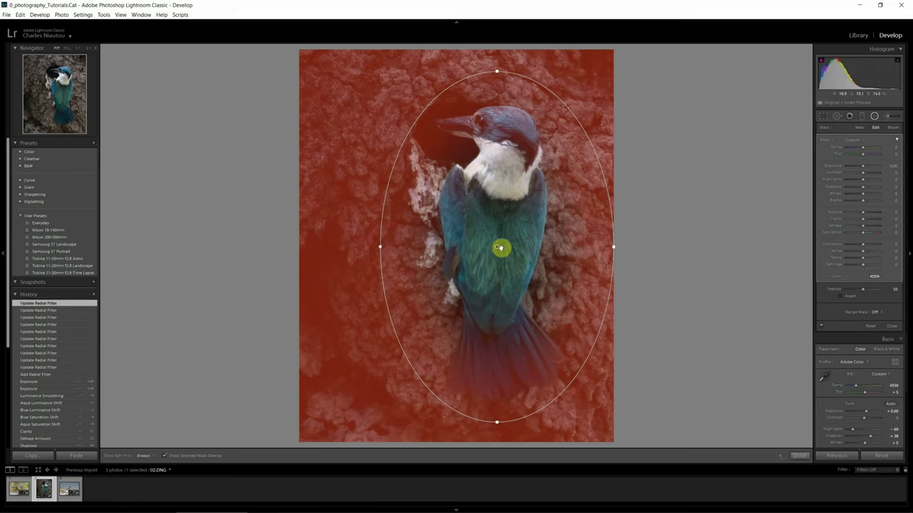
drag(494, 247, 487, 249)
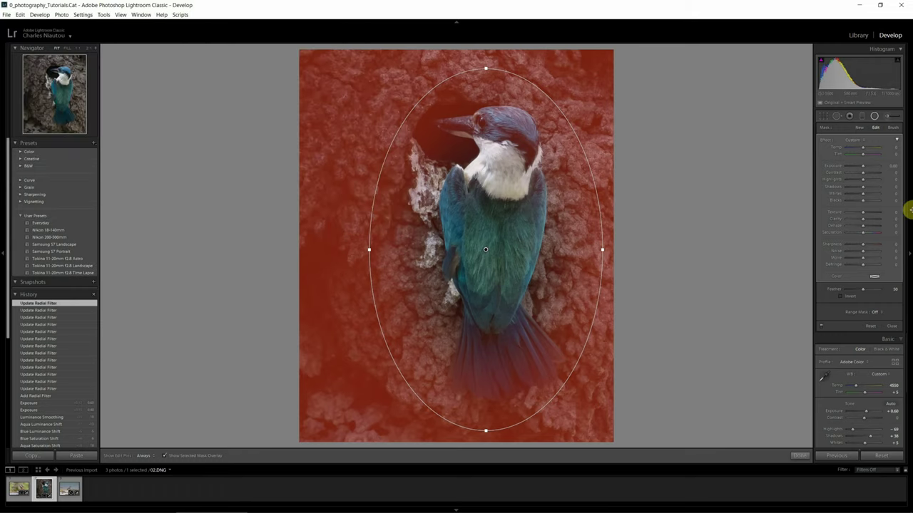
drag(863, 293, 824, 299)
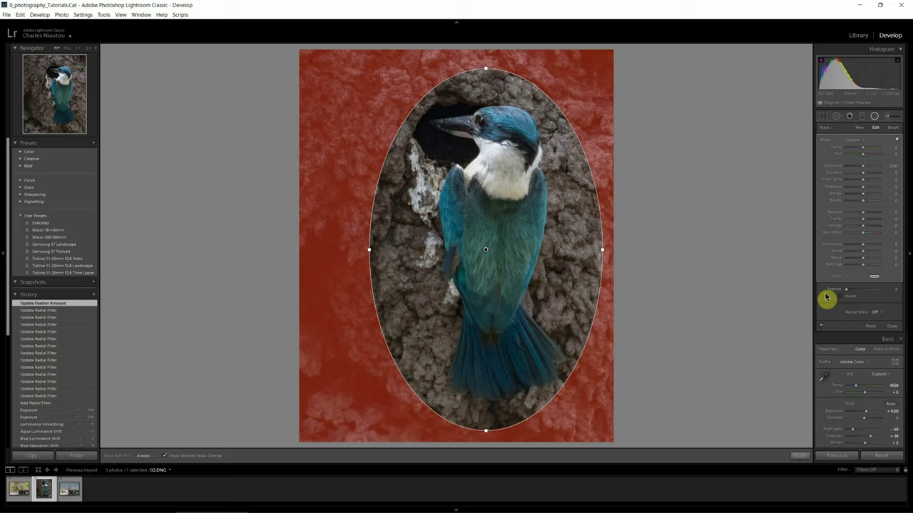
click(218, 457)
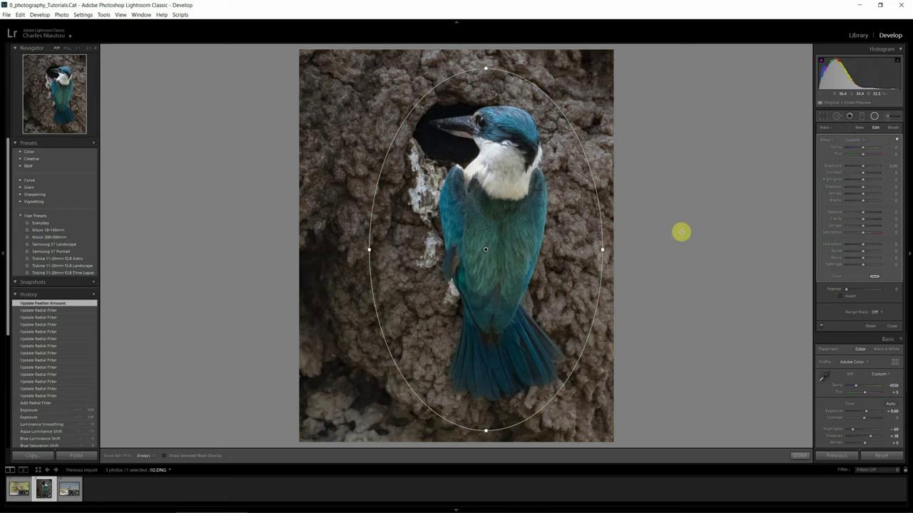
Step: Lower the radial filter's Exposure to about -1.04 to darken the bark outside the oval
click(855, 168)
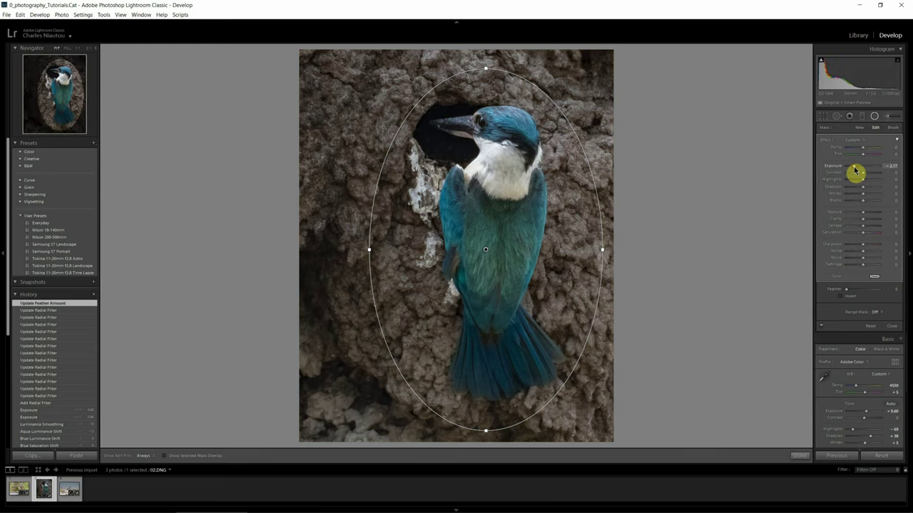
drag(854, 169, 860, 171)
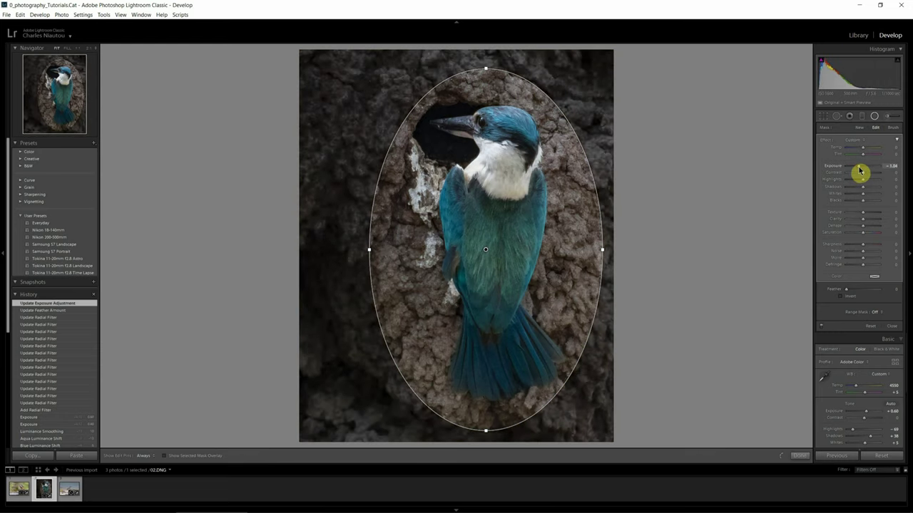
click(795, 456)
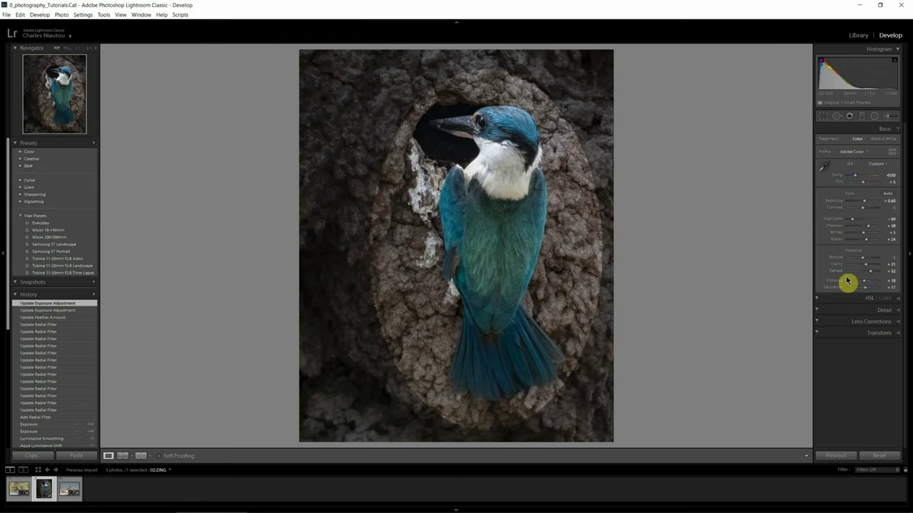
Step: Reselect the oval radial filter and set Feather 22, Exposure -0.35, and a Clarity change
click(873, 116)
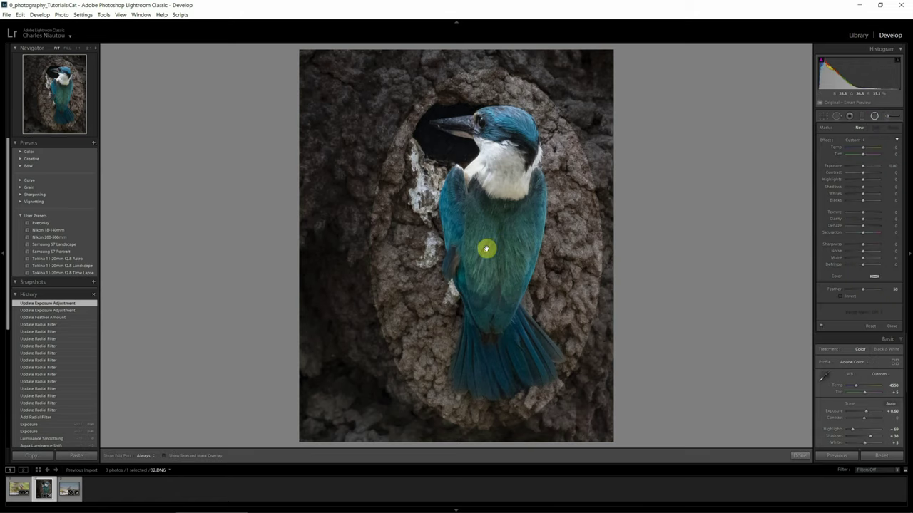
mouse_move(486, 251)
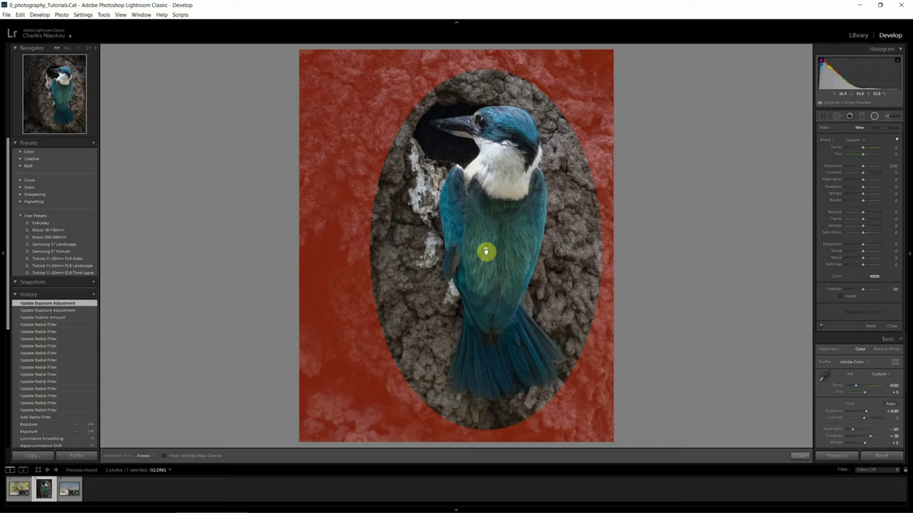
click(485, 252)
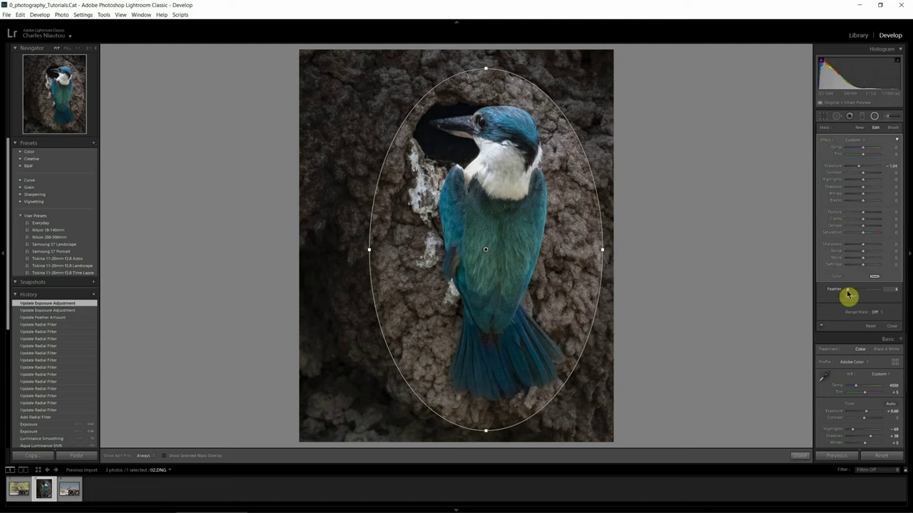
drag(850, 294, 853, 295)
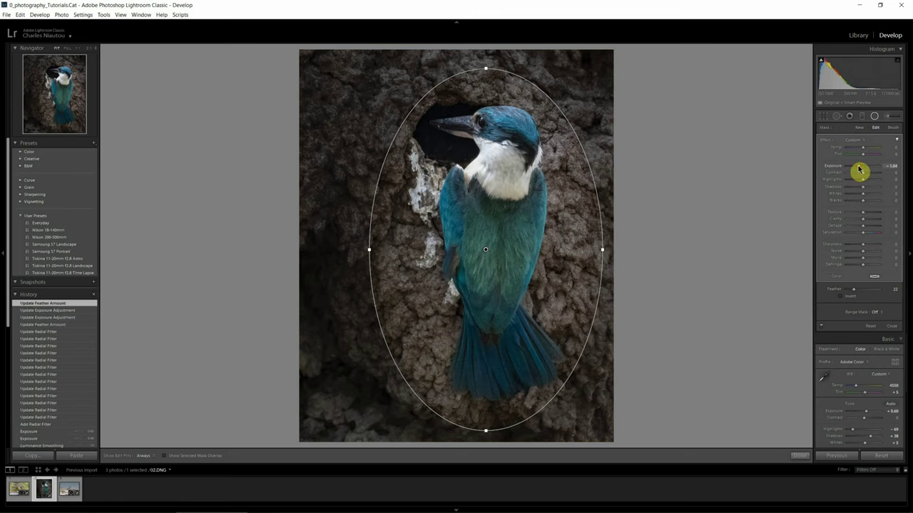
double_click(860, 170)
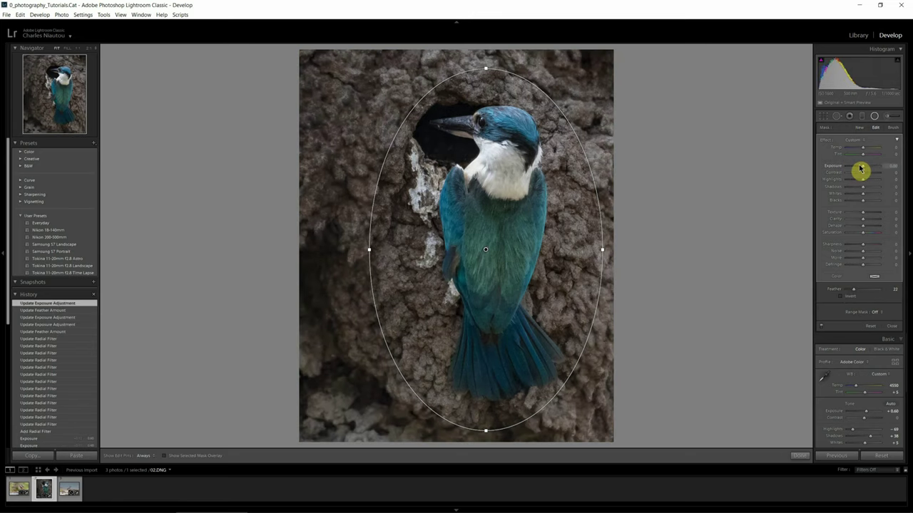
drag(863, 170, 861, 170)
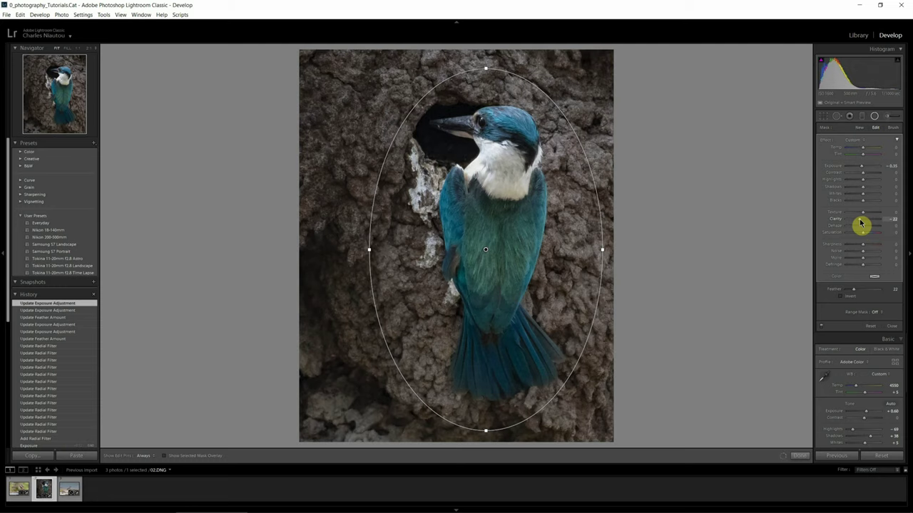
drag(860, 224, 860, 224)
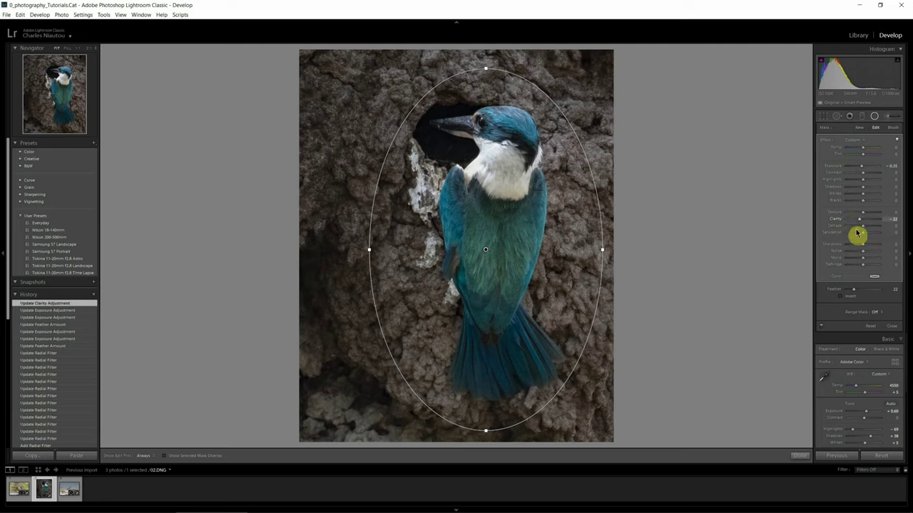
click(800, 455)
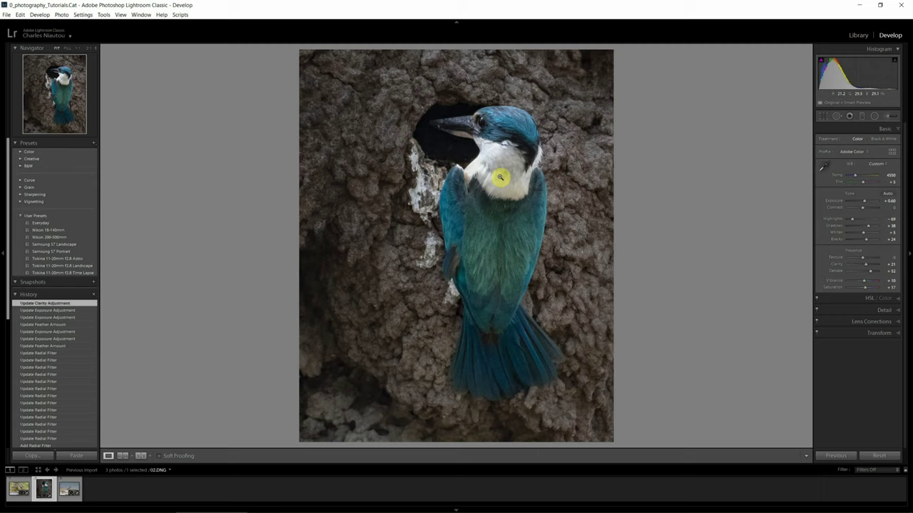
Step: Draw a new radial oval over the kingfisher's body and invert its mask
click(876, 116)
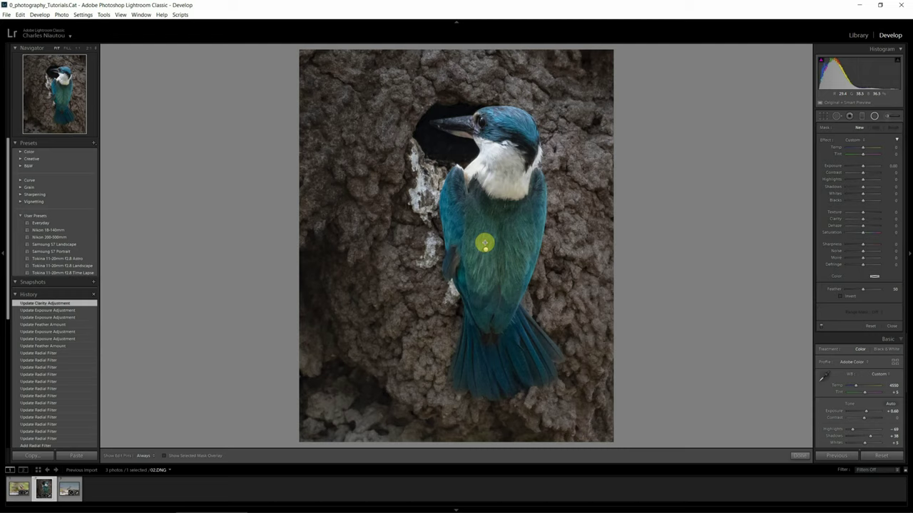
drag(485, 248, 564, 380)
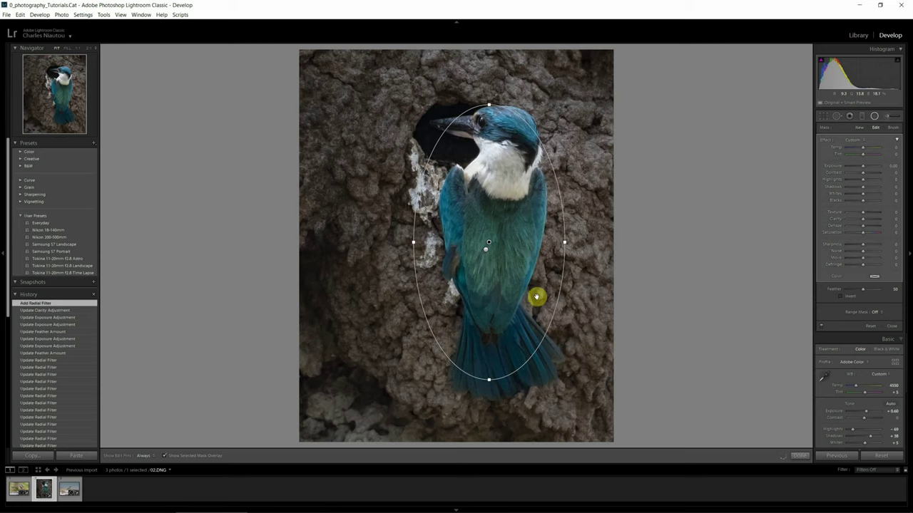
key(o)
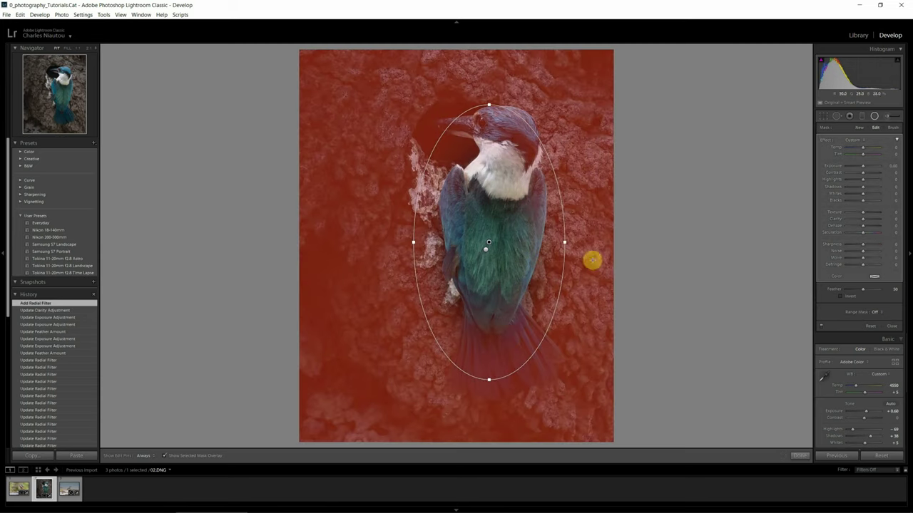
click(842, 298)
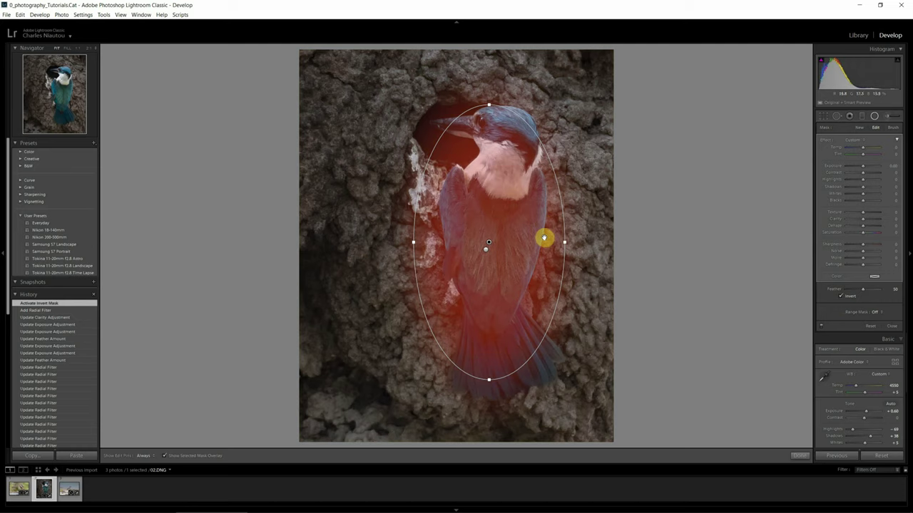
Step: Stretch, widen and nudge the inverted oval to enclose the whole bird and nest hole
drag(488, 380, 488, 405)
drag(566, 249, 583, 243)
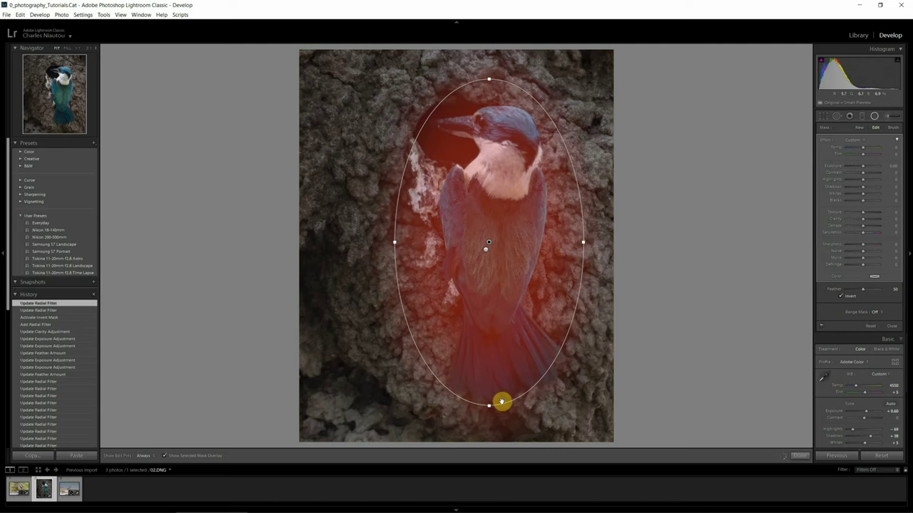
drag(490, 410, 489, 420)
drag(593, 241, 593, 240)
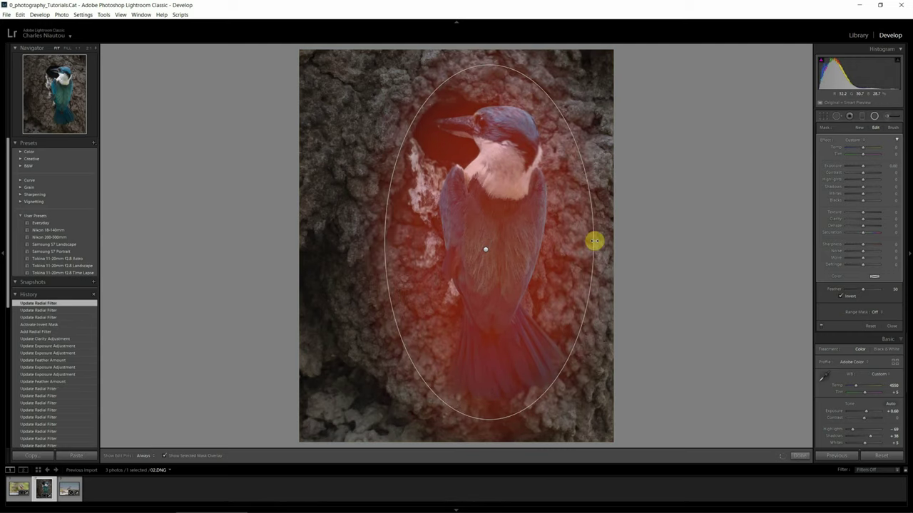
drag(490, 245, 492, 250)
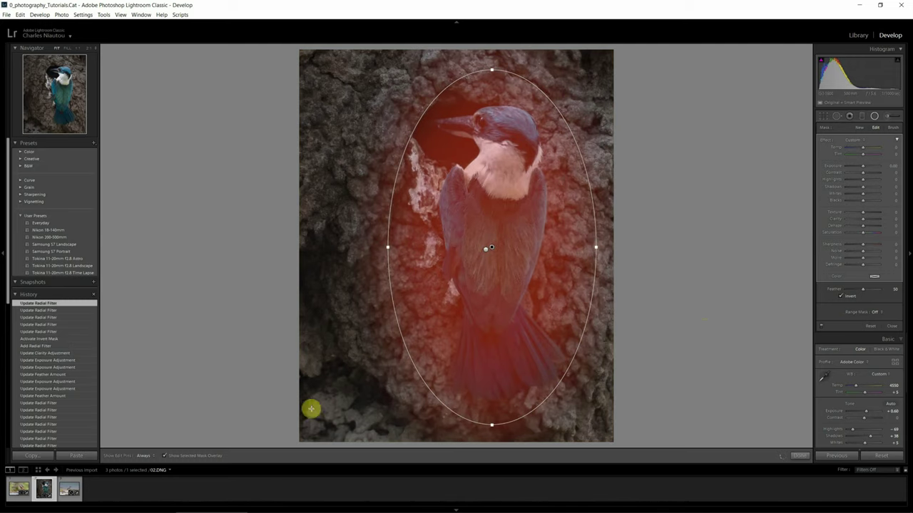
Step: Set saturation inside the inverted oval to about 26, restoring the kingfisher's teal plumage
click(214, 457)
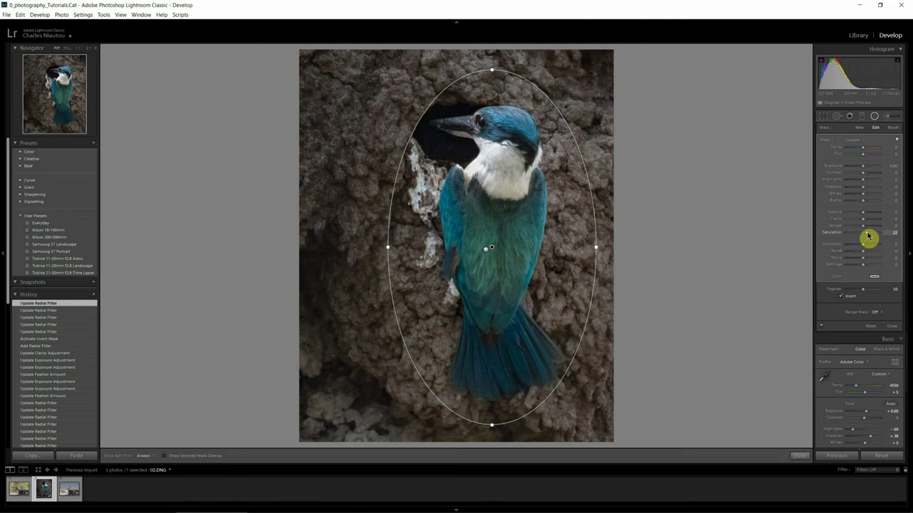
drag(865, 238, 827, 235)
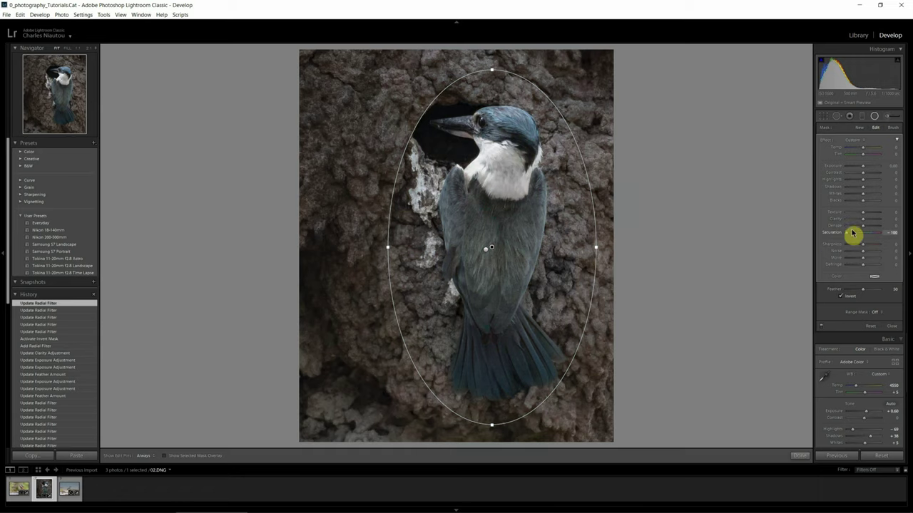
drag(858, 234, 863, 234)
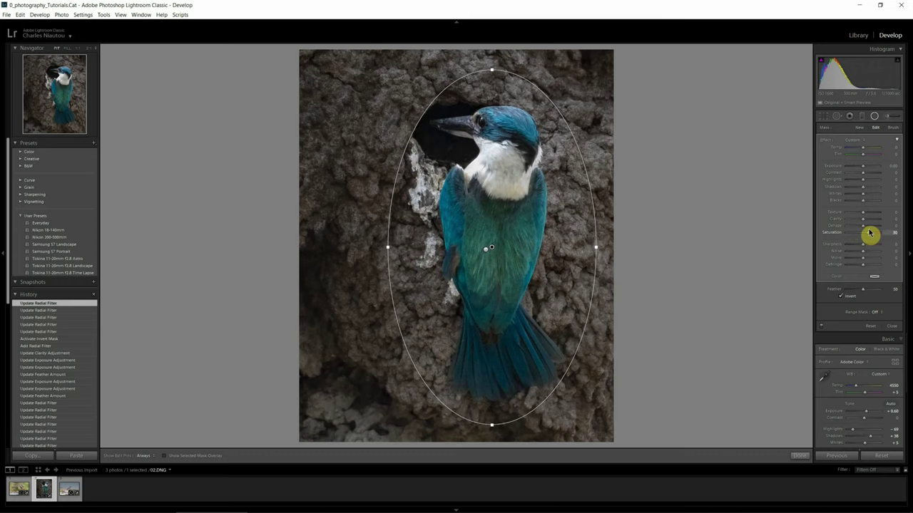
drag(870, 234, 870, 233)
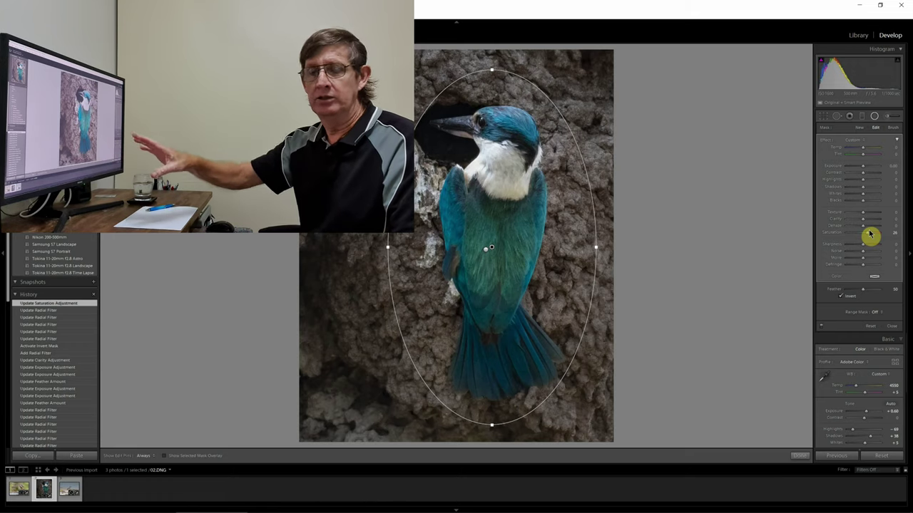
Step: Close the radial filter with Done to view the colour-restored kingfisher against darkened bark
click(800, 455)
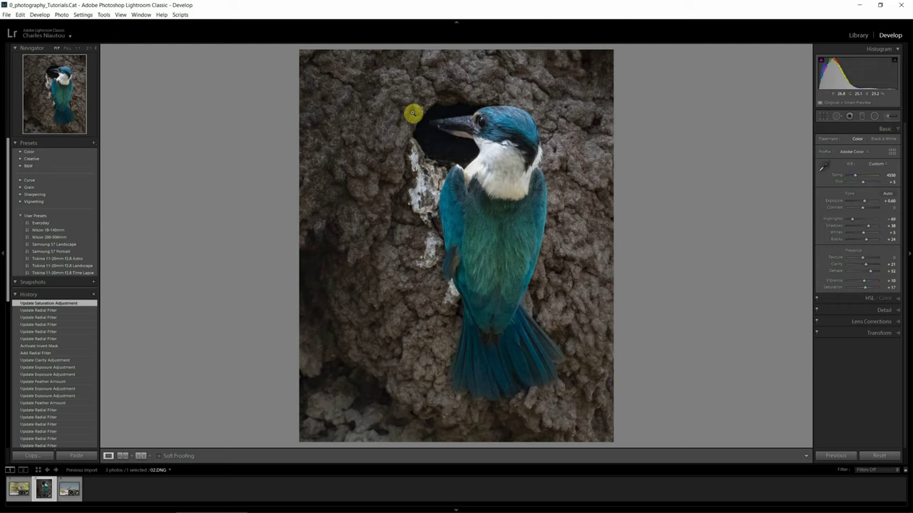
Step: Zoom to 1:1 and paint a small Adjustment Brush mask over the nest hole around the beak, enabling Auto Mask
click(79, 48)
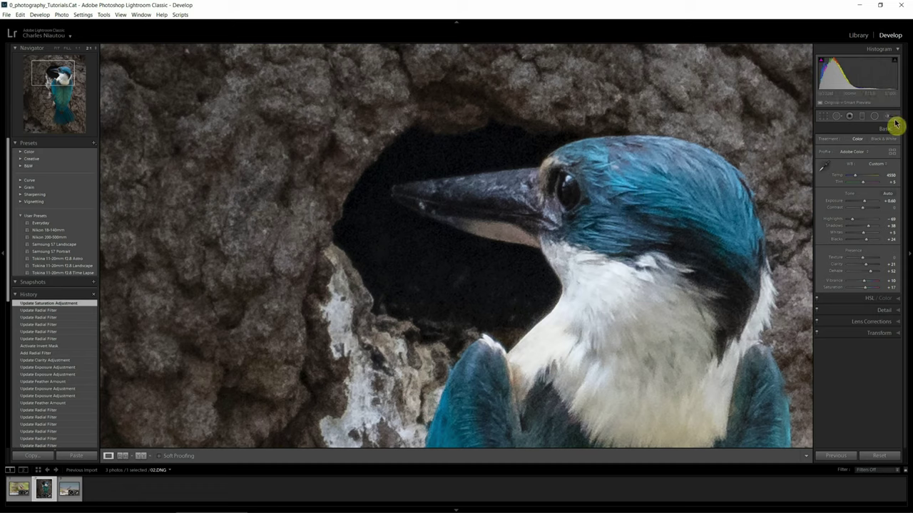
key(k)
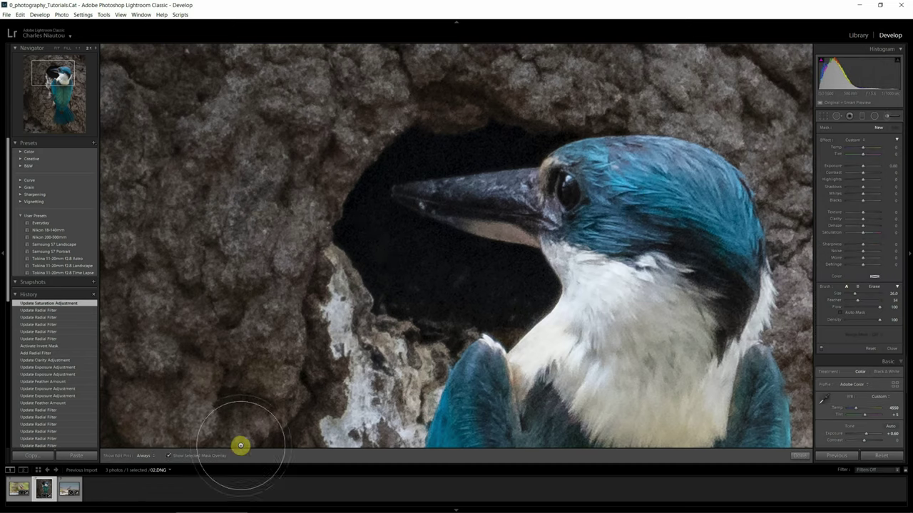
scroll(434, 318, down, 2)
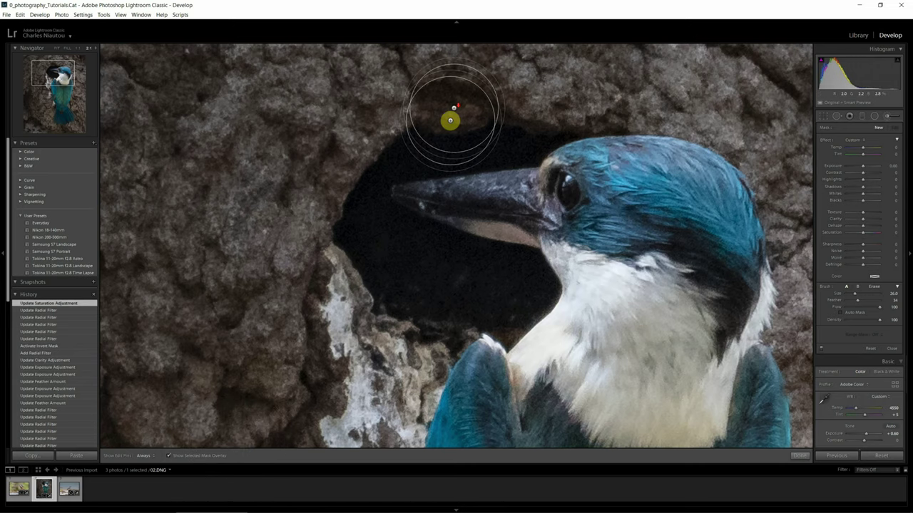
scroll(445, 130, down, 3)
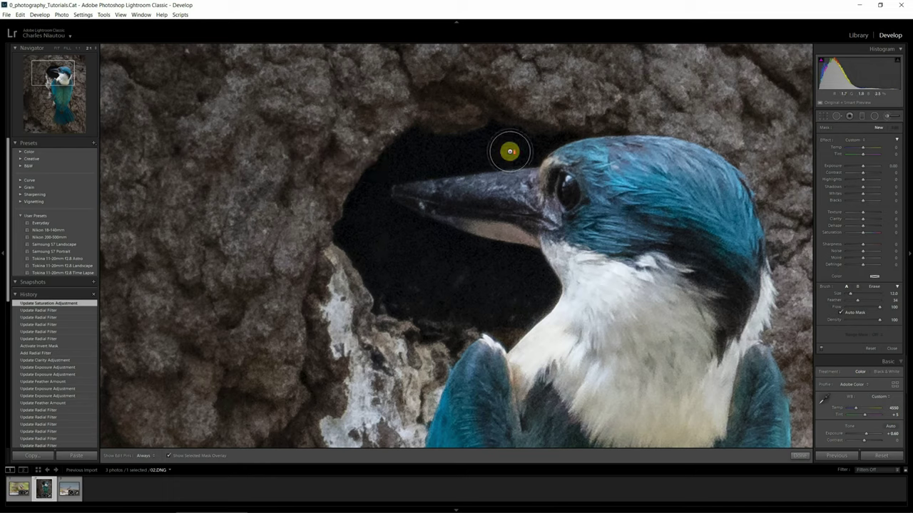
key(h)
mouse_move(497, 145)
mouse_down()
mouse_move(407, 150)
mouse_move(379, 170)
mouse_move(350, 228)
mouse_move(378, 273)
mouse_up()
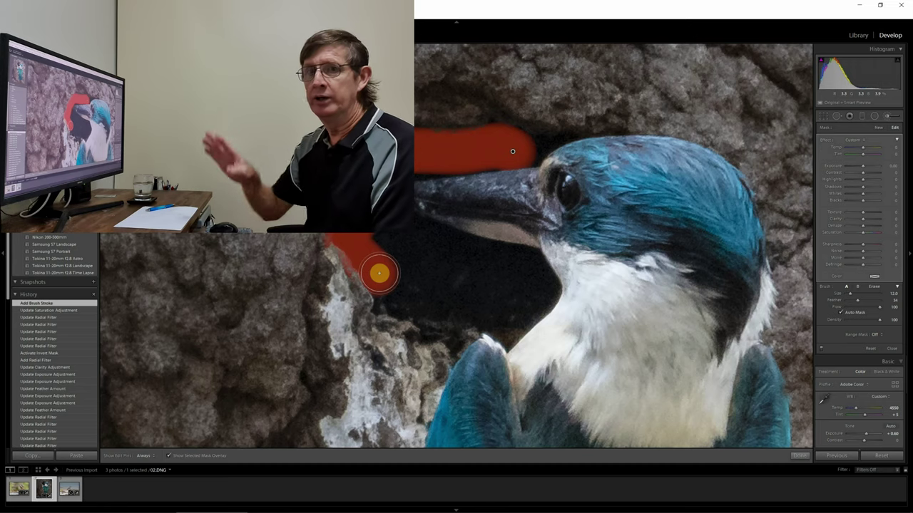
mouse_move(379, 273)
mouse_down()
mouse_move(442, 323)
mouse_move(503, 320)
mouse_move(509, 328)
mouse_move(541, 277)
mouse_move(538, 268)
mouse_up()
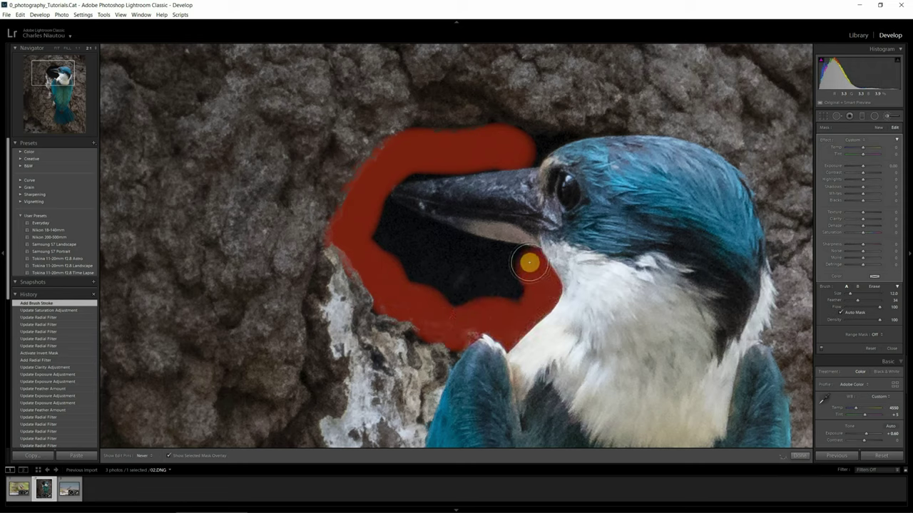
mouse_move(529, 263)
mouse_down()
mouse_move(480, 257)
mouse_move(369, 212)
mouse_move(392, 259)
mouse_move(417, 283)
mouse_move(466, 300)
mouse_move(520, 292)
mouse_move(432, 264)
mouse_up()
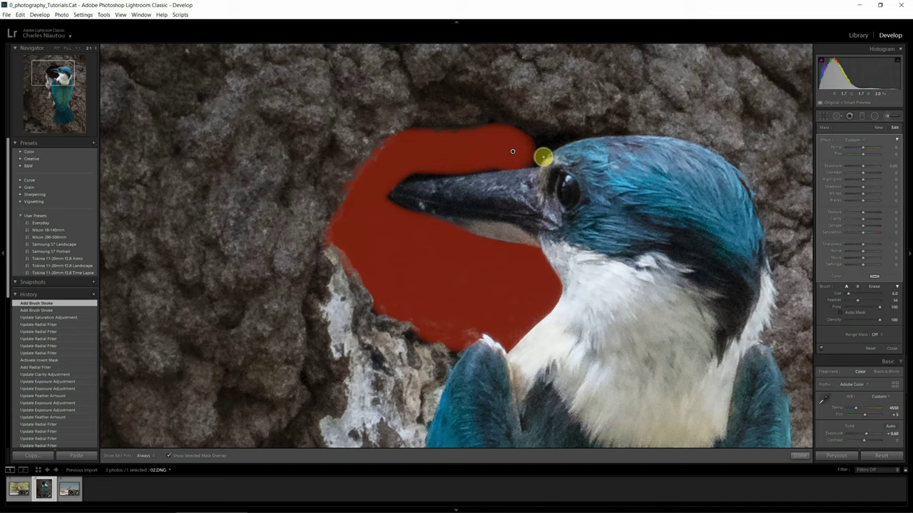
click(841, 312)
Step: Paint the mask up to the head, then erase it off the beak's lower edge
drag(534, 145, 570, 134)
click(379, 217)
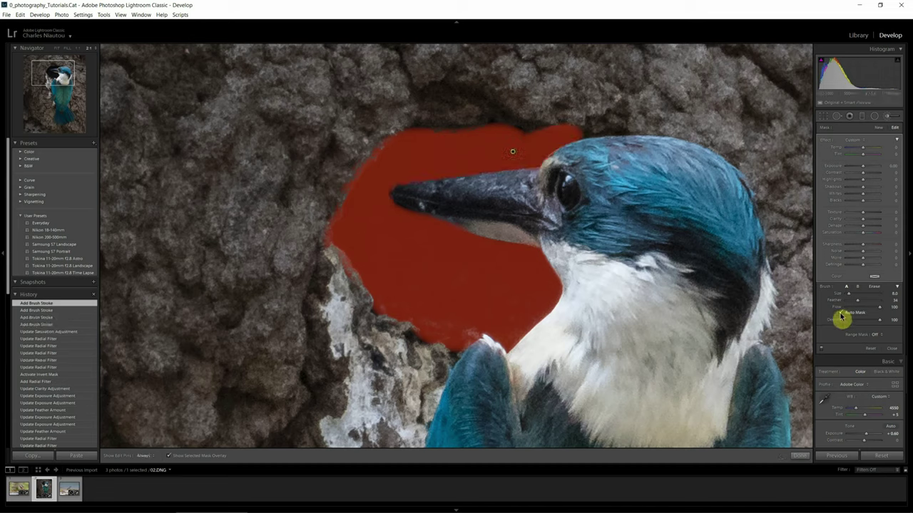
click(873, 288)
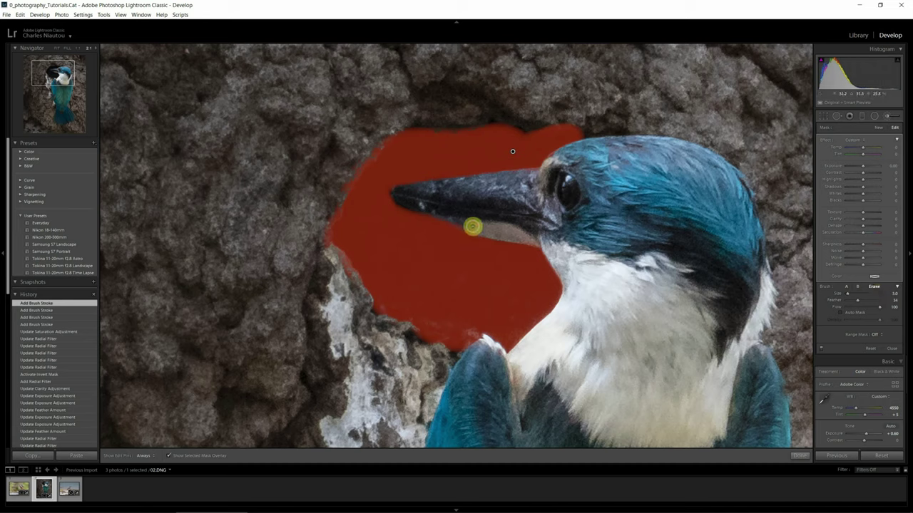
key(h)
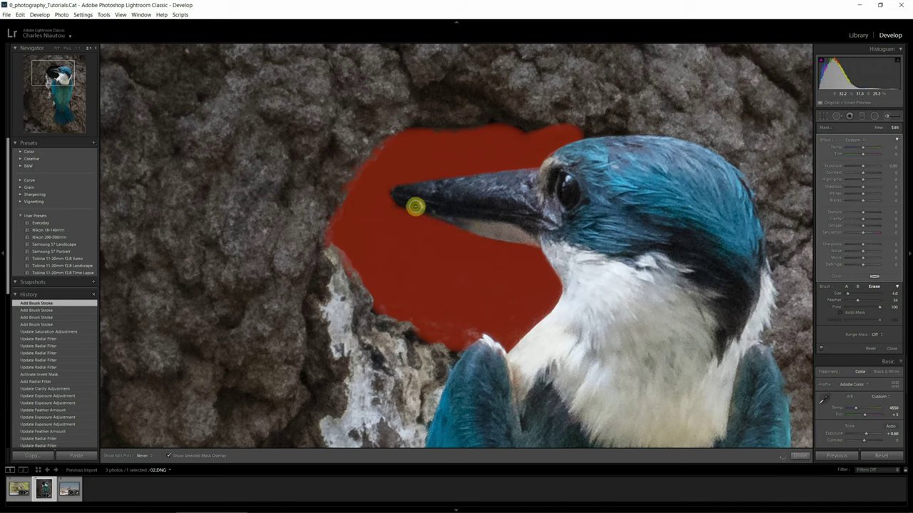
mouse_move(407, 203)
mouse_down()
mouse_move(397, 200)
mouse_move(452, 210)
mouse_up()
key(h)
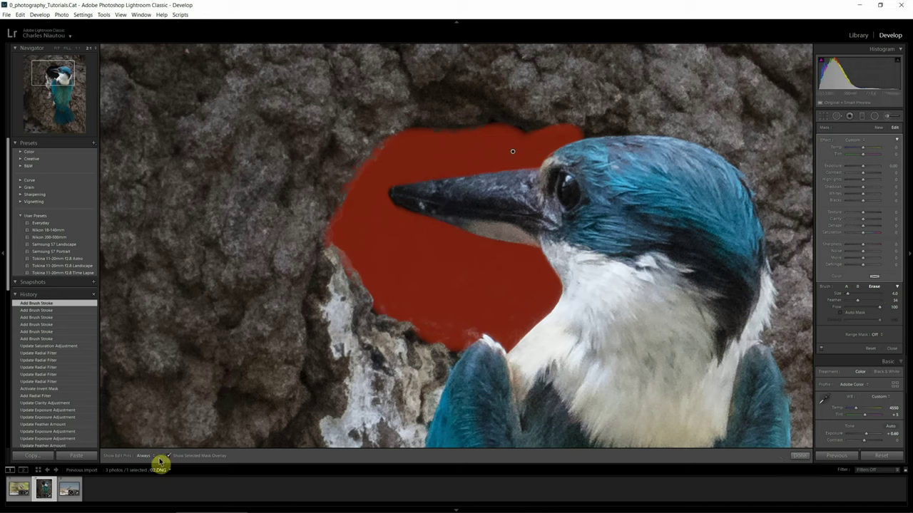
click(171, 459)
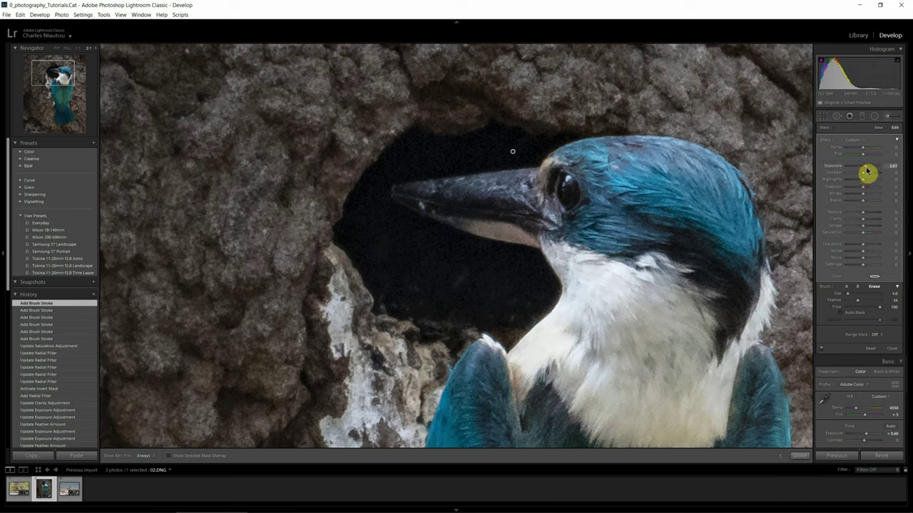
Step: Raise the nest-hole mask's Exposure, set Shadows to 22 and Noise reduction to about 11
drag(867, 172, 870, 173)
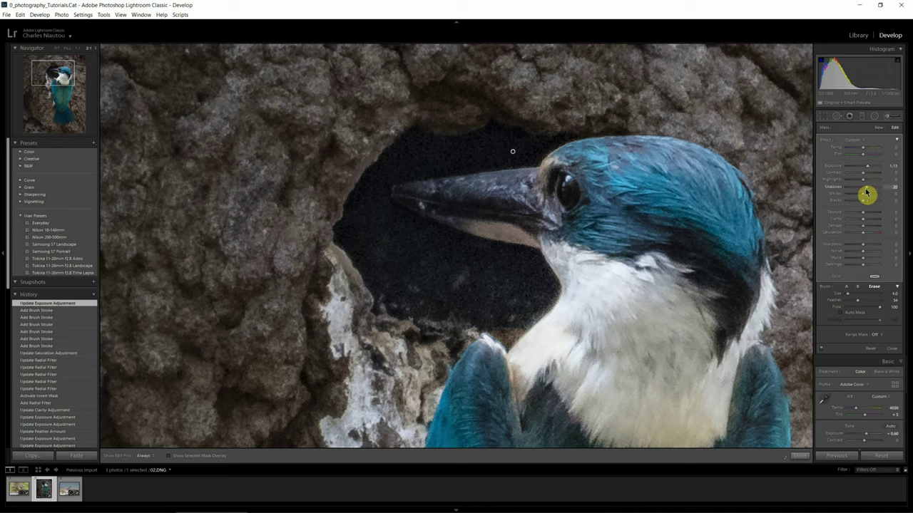
drag(867, 193, 867, 194)
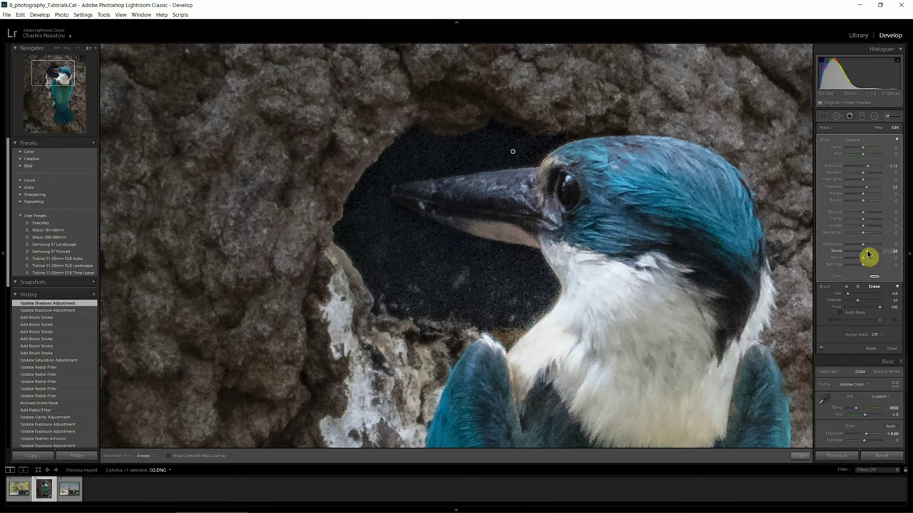
click(866, 255)
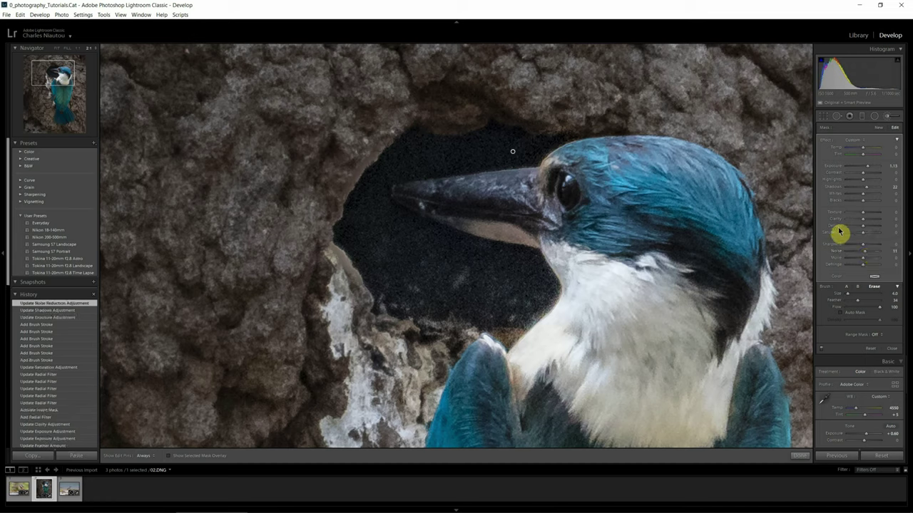
click(804, 459)
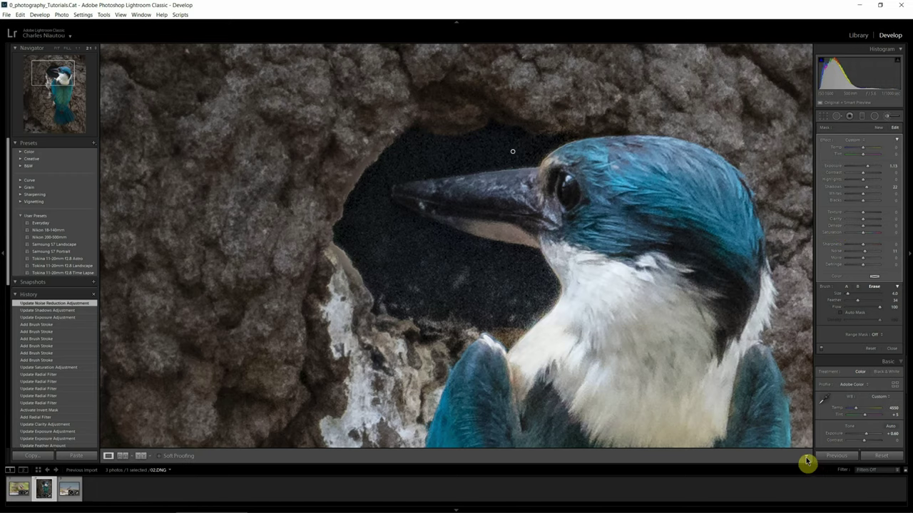
Step: Zoom the kingfisher photo back out to show the whole image
click(548, 241)
click(547, 241)
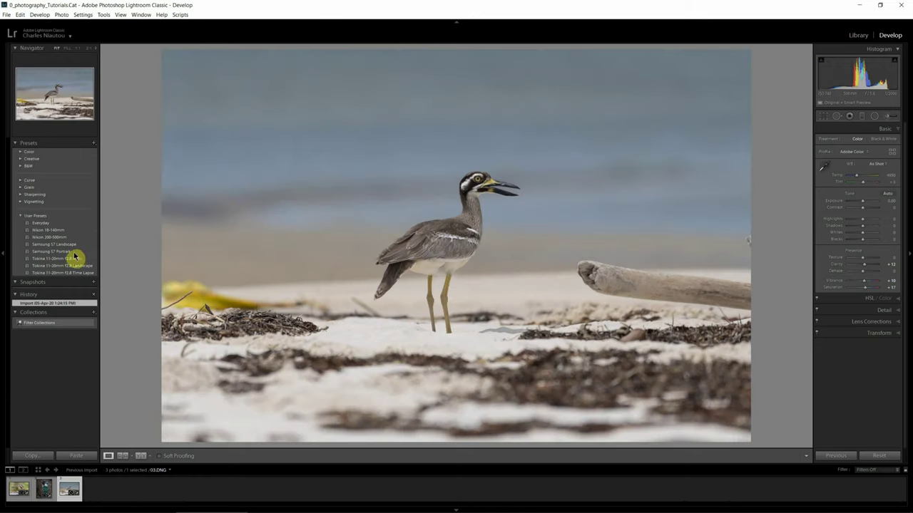
click(55, 237)
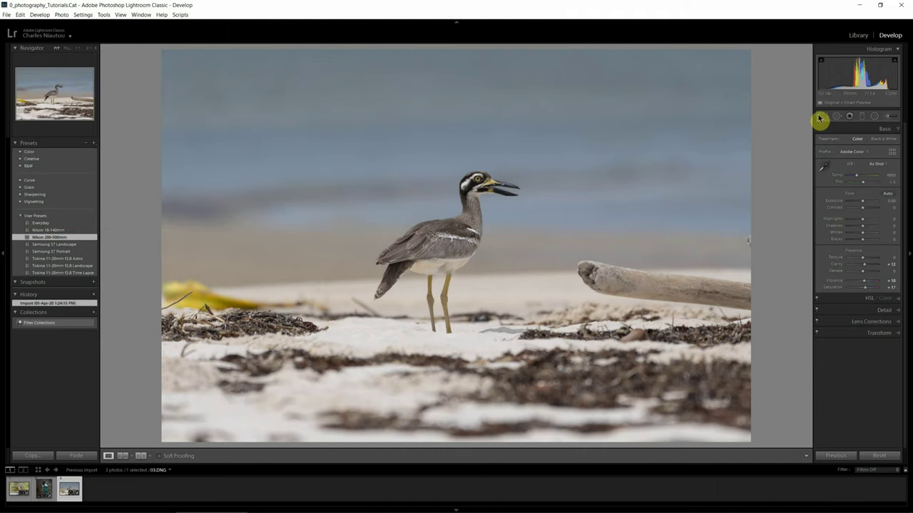
Step: Crop tightly around the curlew with aspect locked, then reopen the crop and shift the photo left
click(823, 117)
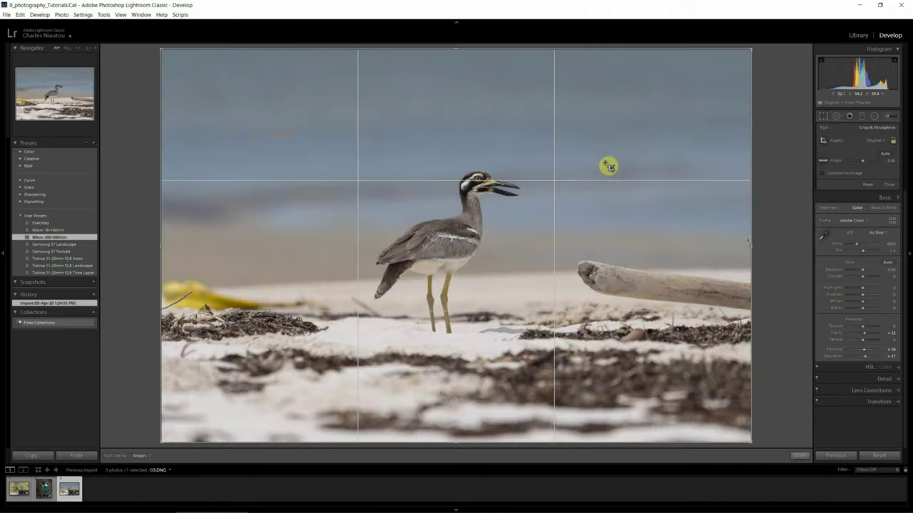
drag(536, 50, 533, 121)
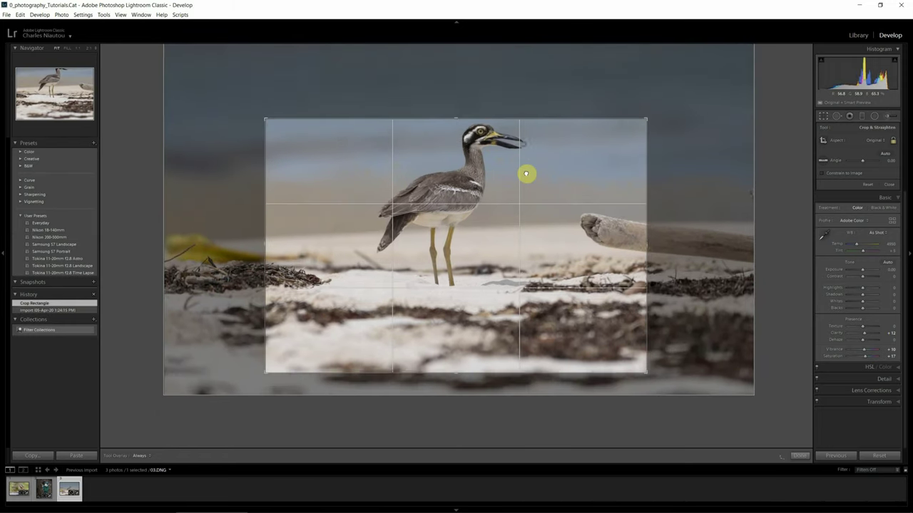
drag(525, 193, 526, 214)
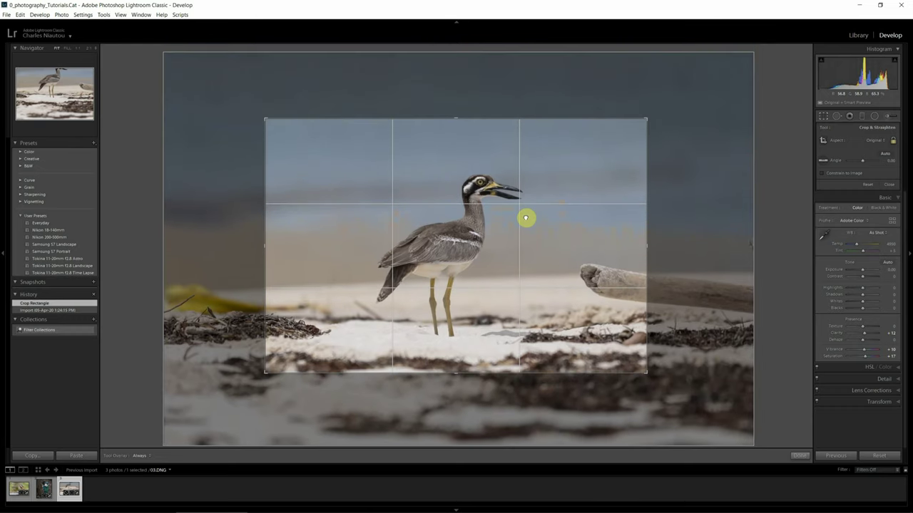
drag(533, 126, 576, 173)
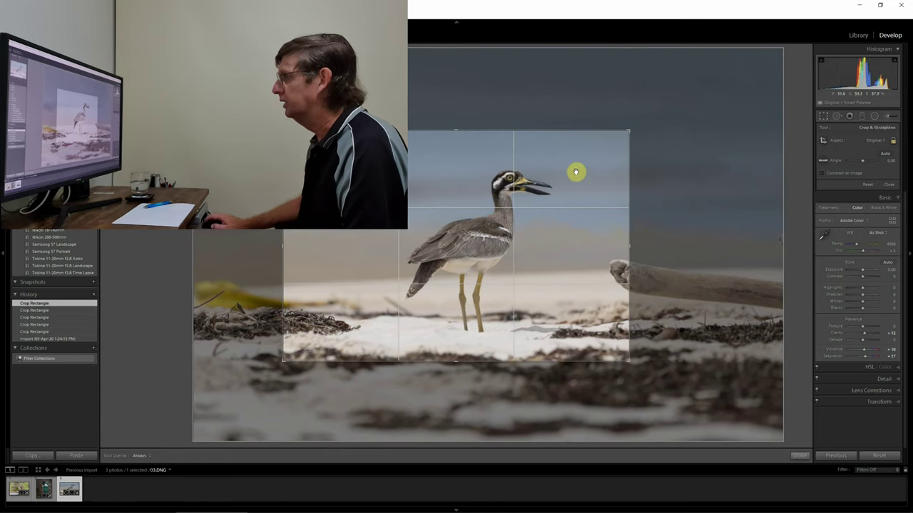
click(799, 455)
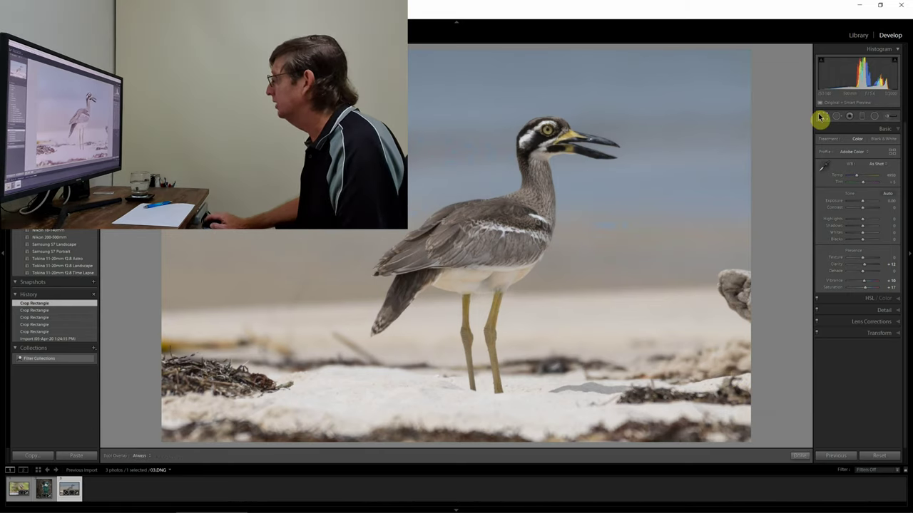
click(820, 117)
drag(455, 254, 399, 261)
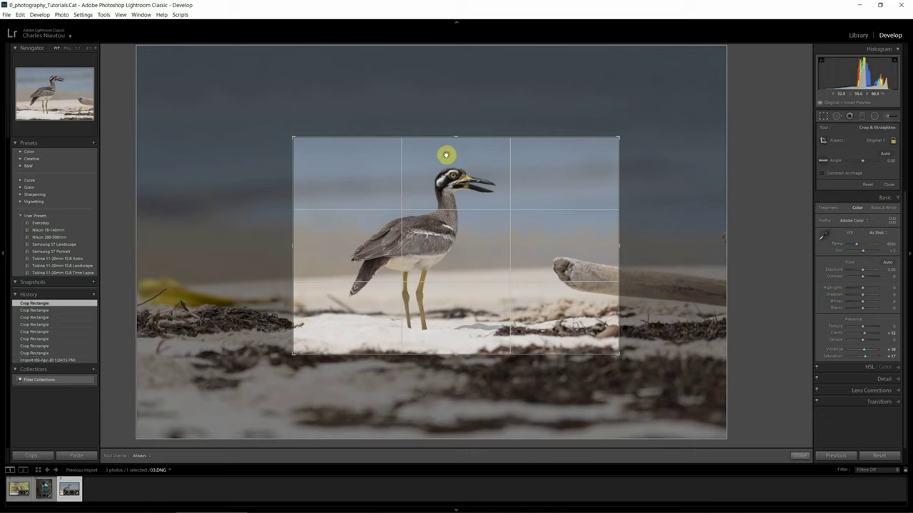
Step: Commit the reworked crop so the curlew sits near the frame's centre
click(799, 456)
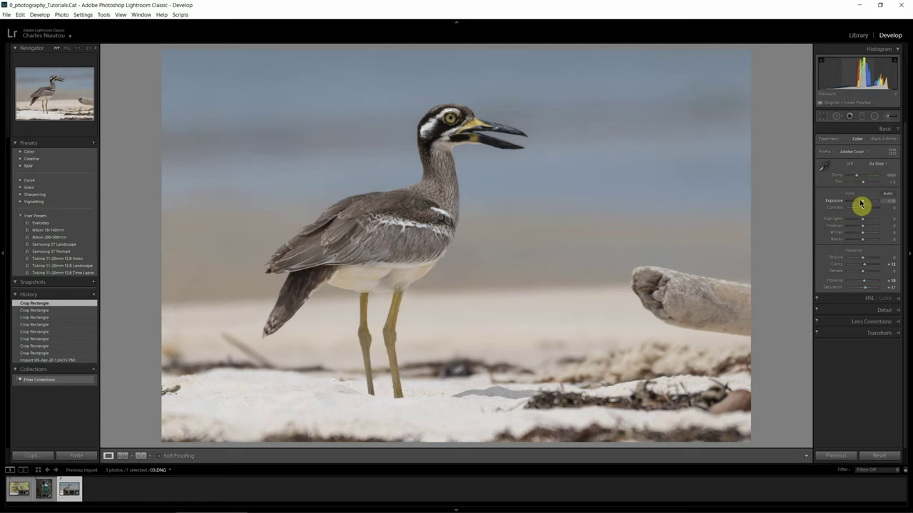
Step: Raise Exposure to +0.24 to brighten the beach scene slightly
drag(864, 205, 861, 206)
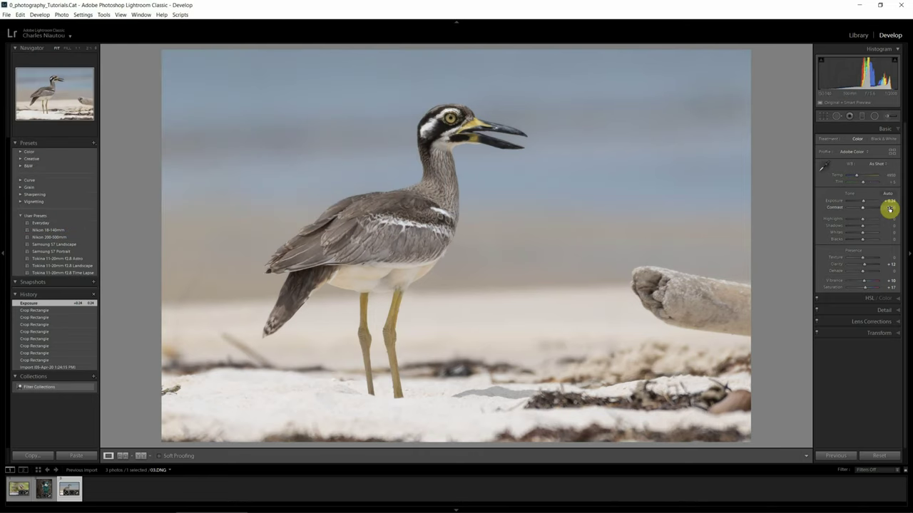
key(alt)
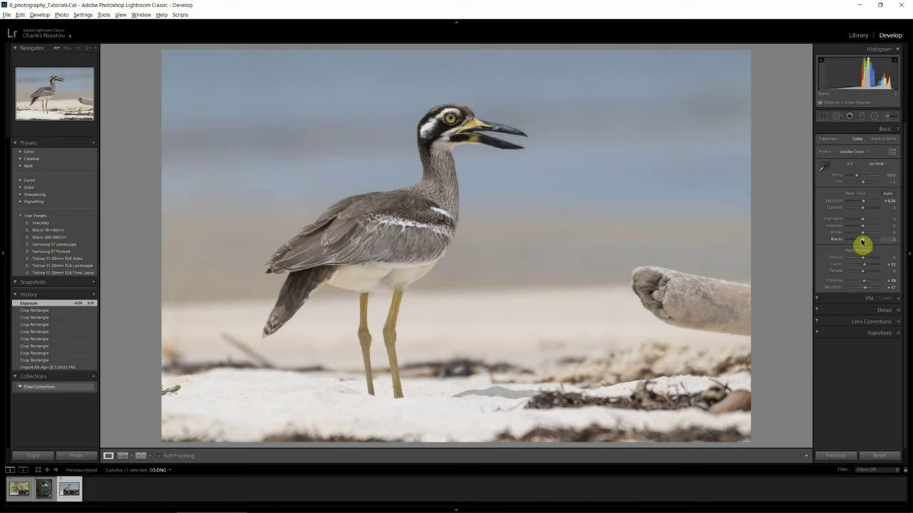
Step: Check Blacks clipping, set Whites +40, Highlights -81 and Shadows -26, then push Shadows to maximum
drag(865, 244, 864, 244)
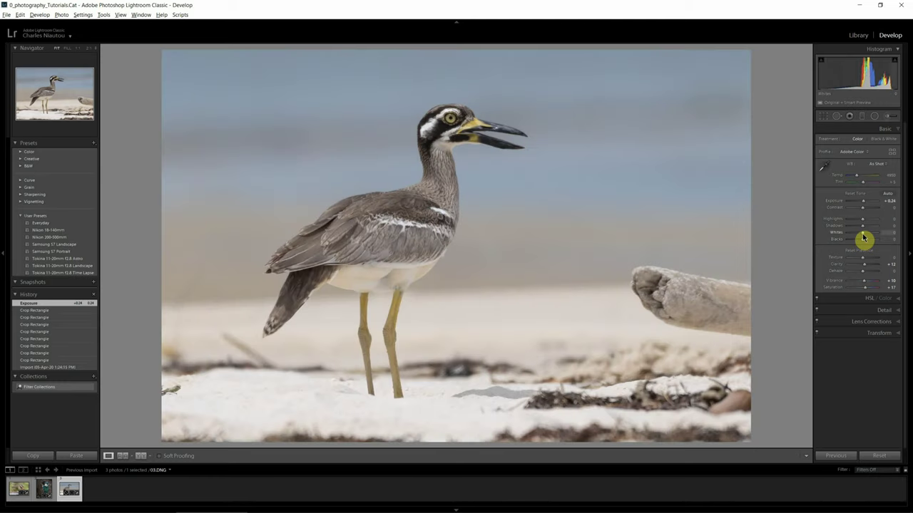
mouse_move(864, 238)
mouse_down()
mouse_move(885, 238)
mouse_move(869, 236)
mouse_up()
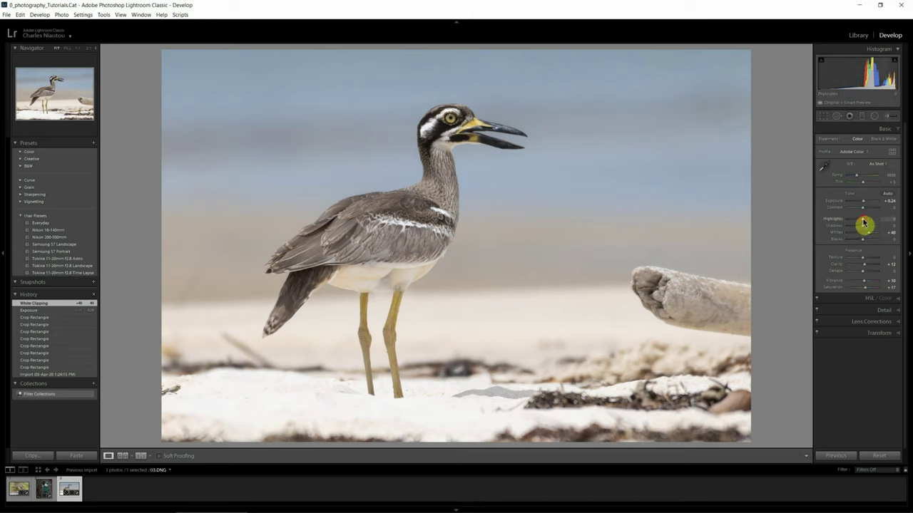
mouse_move(861, 224)
mouse_down()
mouse_move(834, 220)
mouse_move(851, 223)
mouse_up()
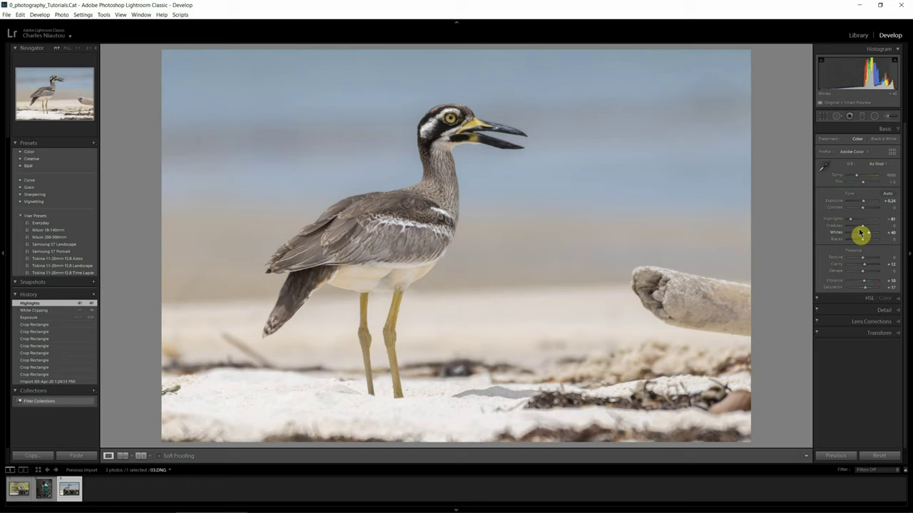
mouse_move(862, 230)
mouse_down()
mouse_move(849, 231)
mouse_move(857, 230)
mouse_up()
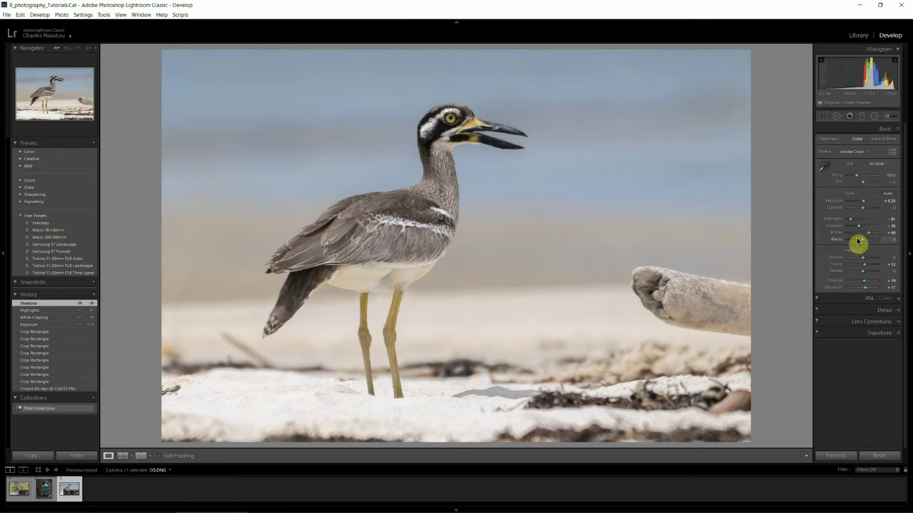
drag(860, 231, 883, 228)
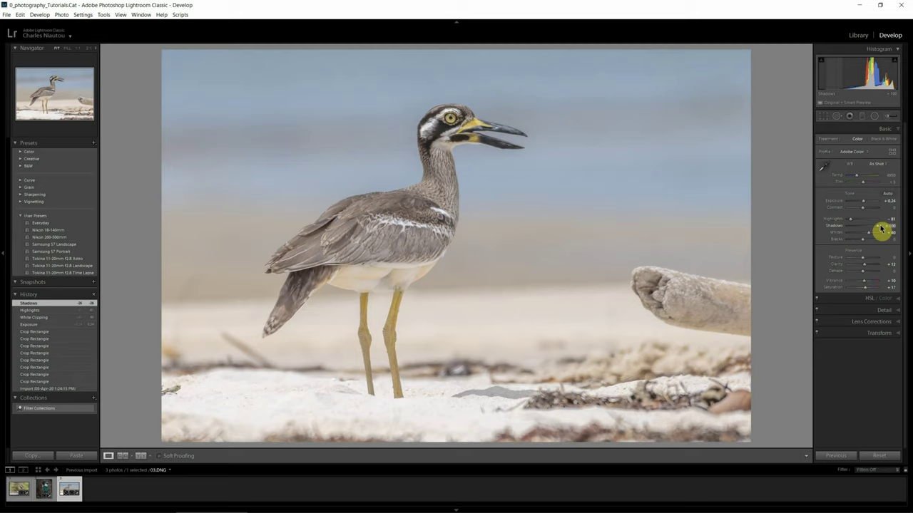
Step: Drop Shadows to about -67, then settle them at -31
drag(881, 229, 850, 229)
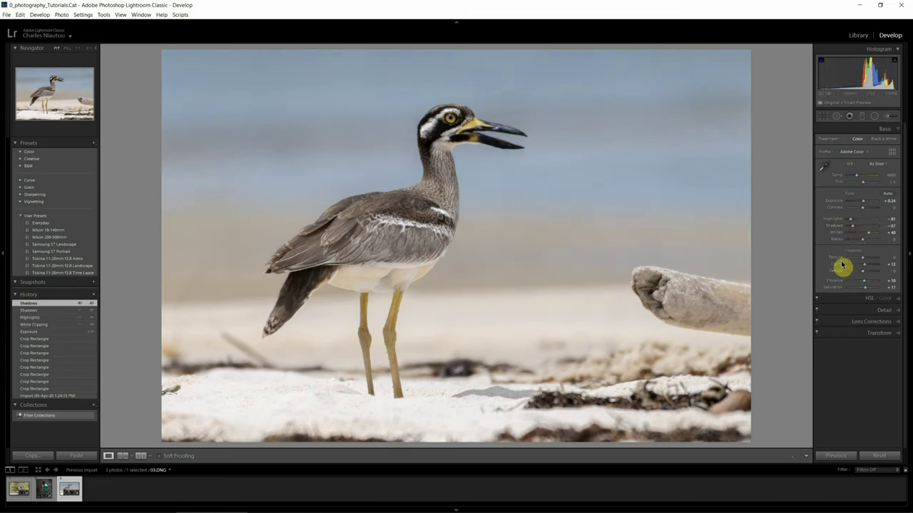
drag(853, 228, 859, 230)
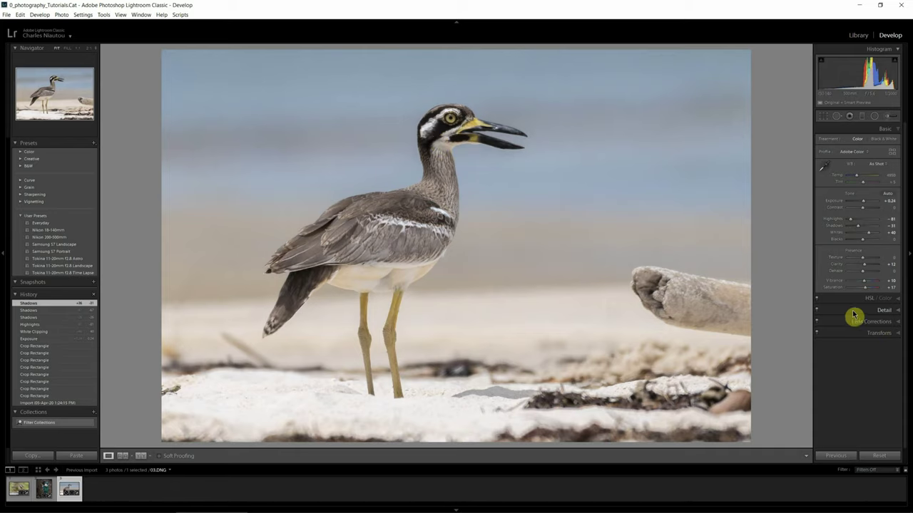
key(alt)
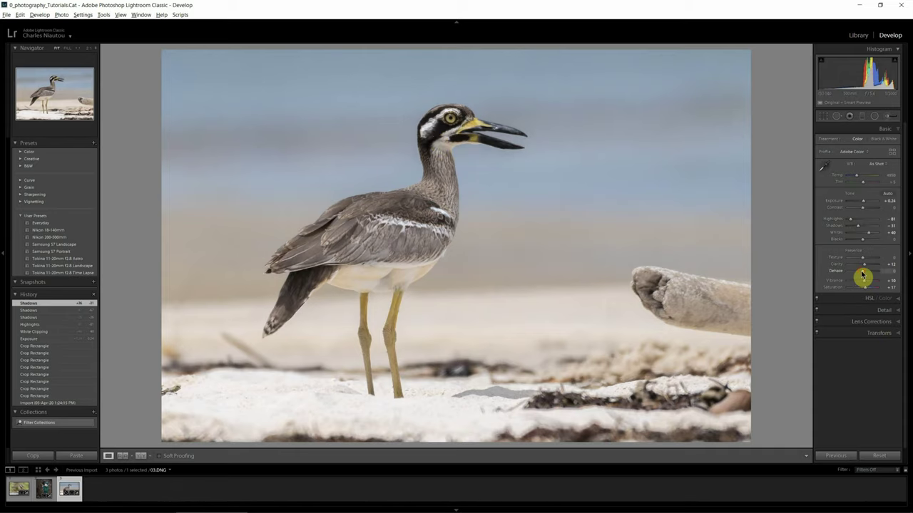
Step: Add Dehaze +10 and Clarity +26, and expand the HSL / Color panel
alt+click(862, 276)
drag(862, 275, 862, 276)
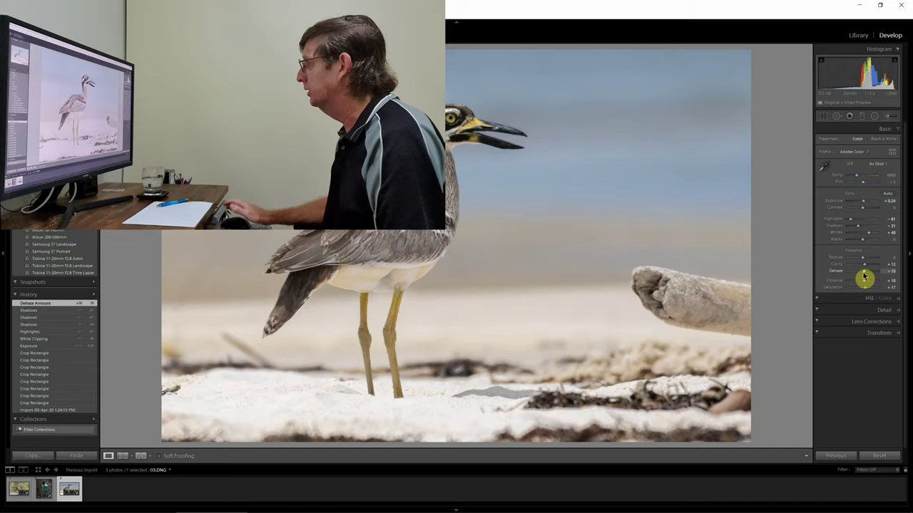
drag(865, 269, 866, 268)
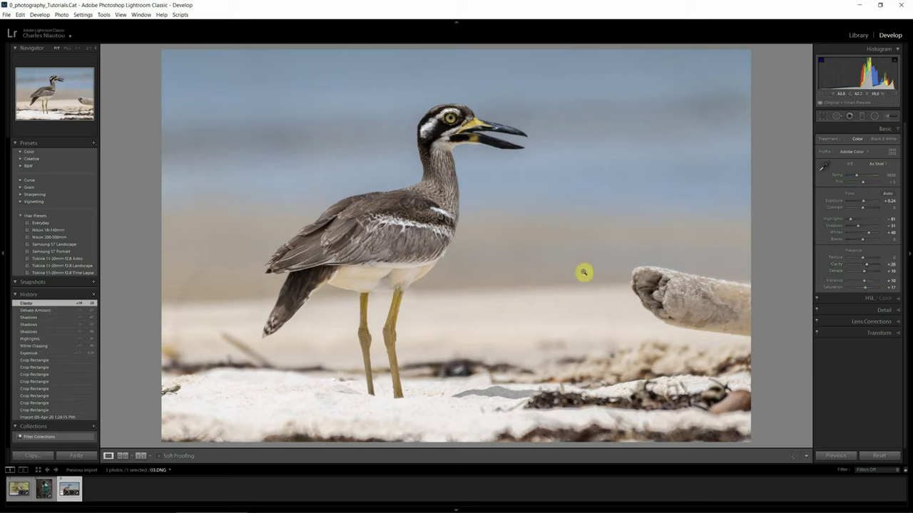
click(856, 300)
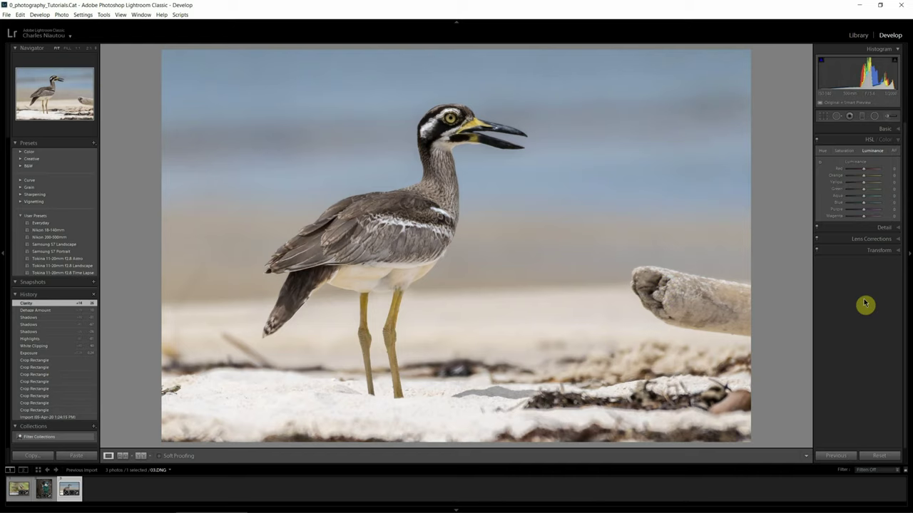
Step: Use the HSL targeted tool on the bill and wing to set Yellow saturation +28 and Orange +12
click(822, 166)
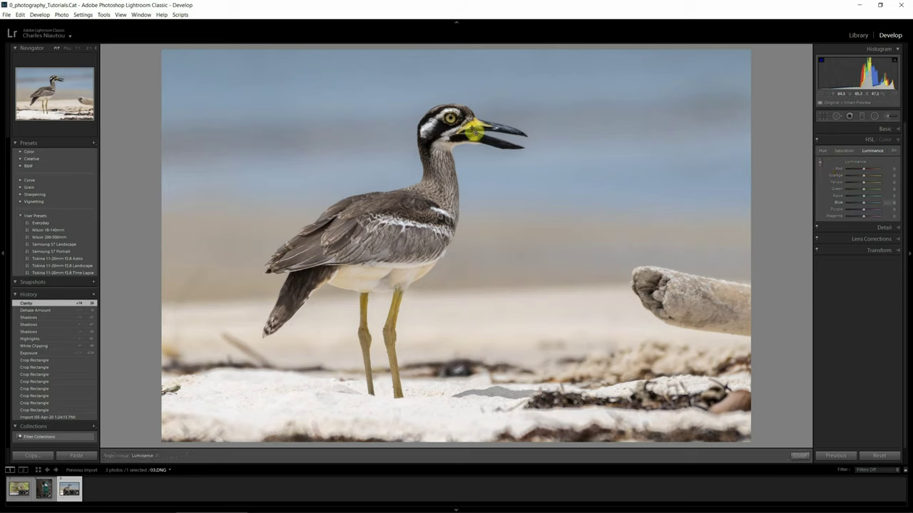
drag(476, 133, 483, 127)
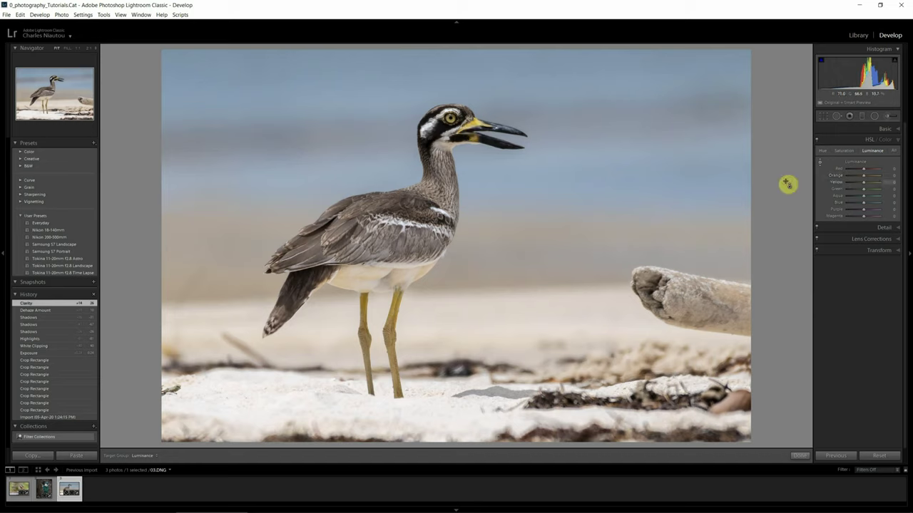
click(842, 150)
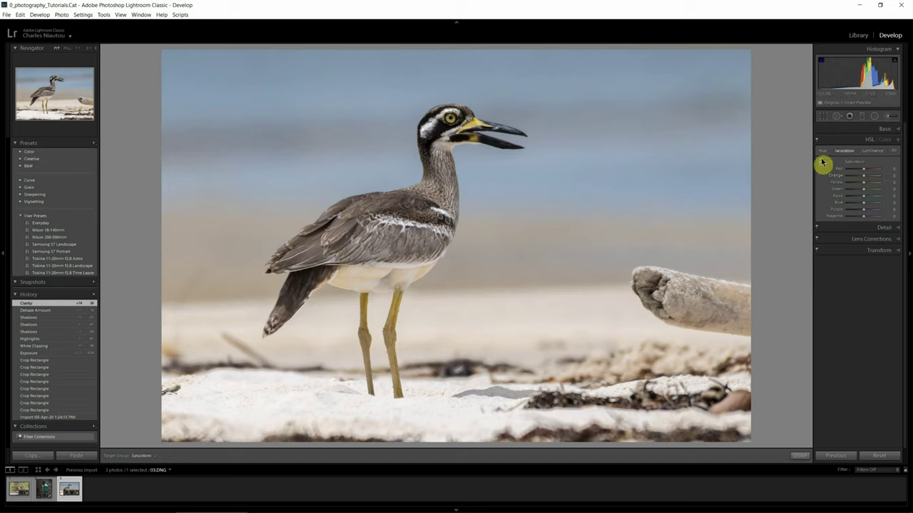
click(819, 164)
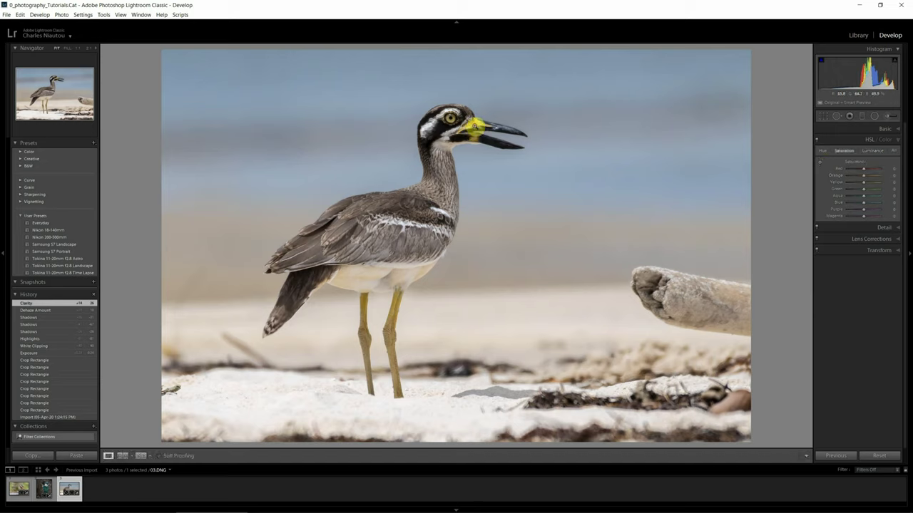
click(819, 167)
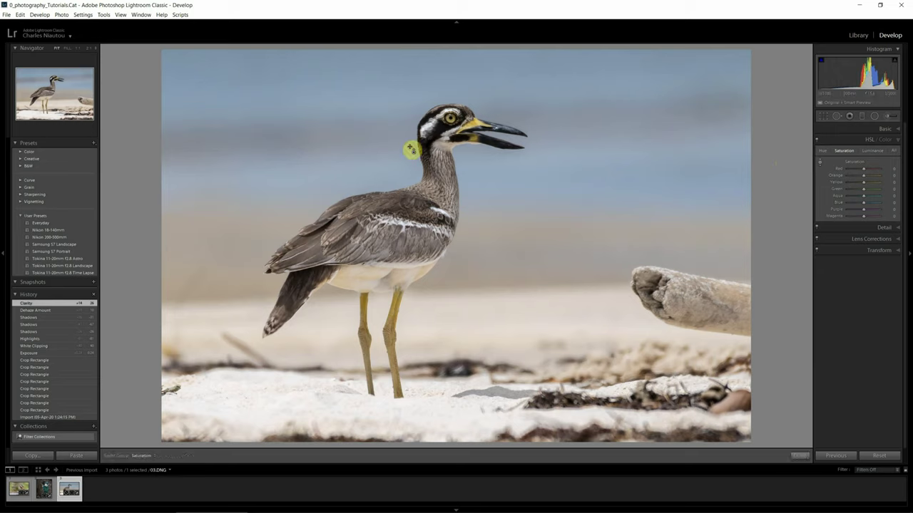
drag(475, 126, 475, 142)
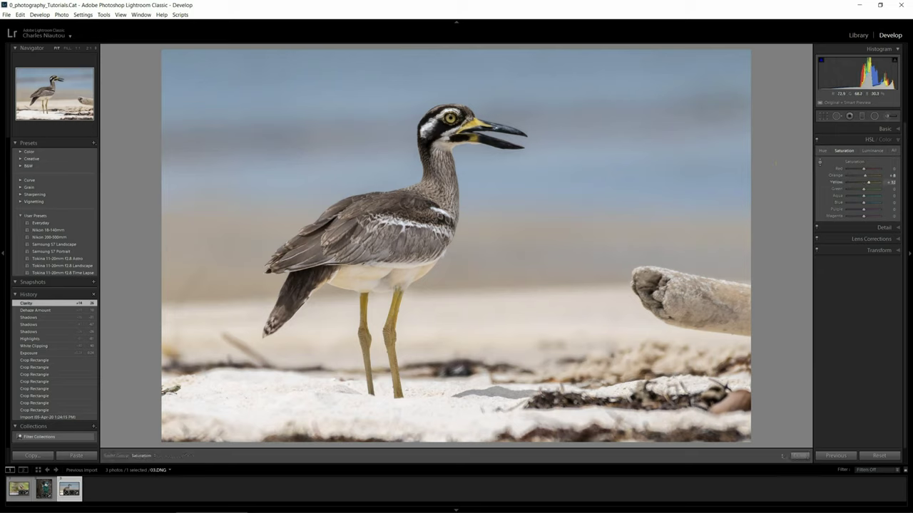
drag(474, 142, 476, 132)
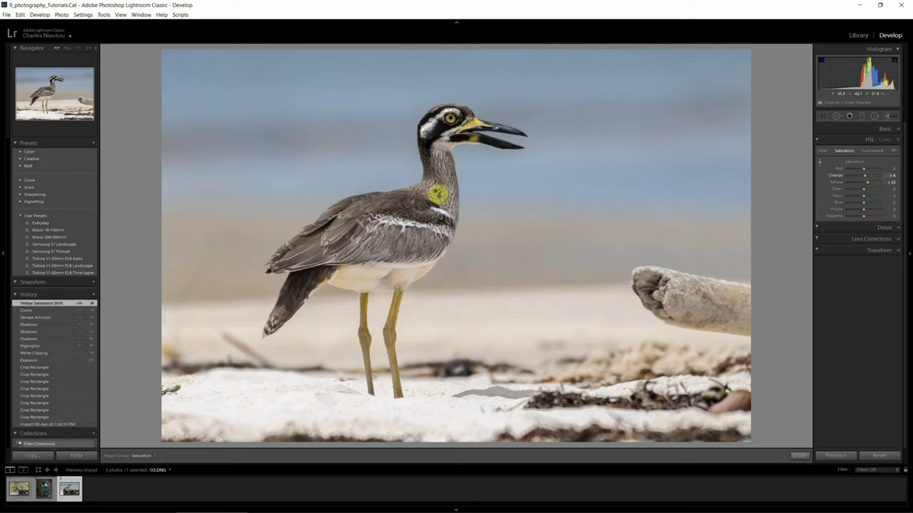
drag(391, 209, 391, 200)
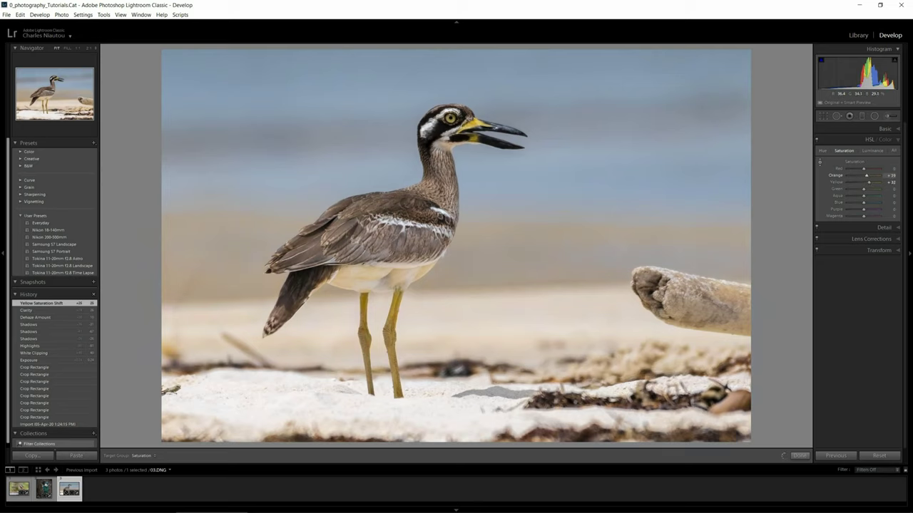
drag(390, 199, 390, 203)
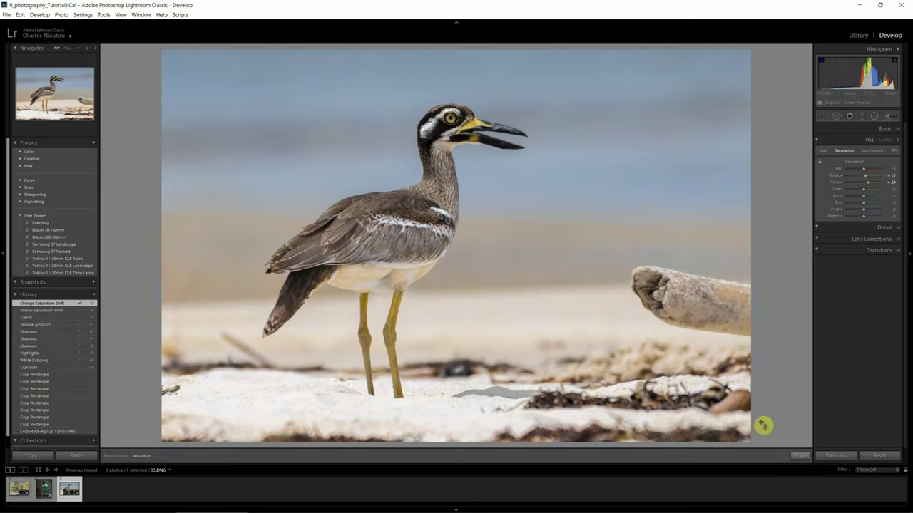
click(800, 456)
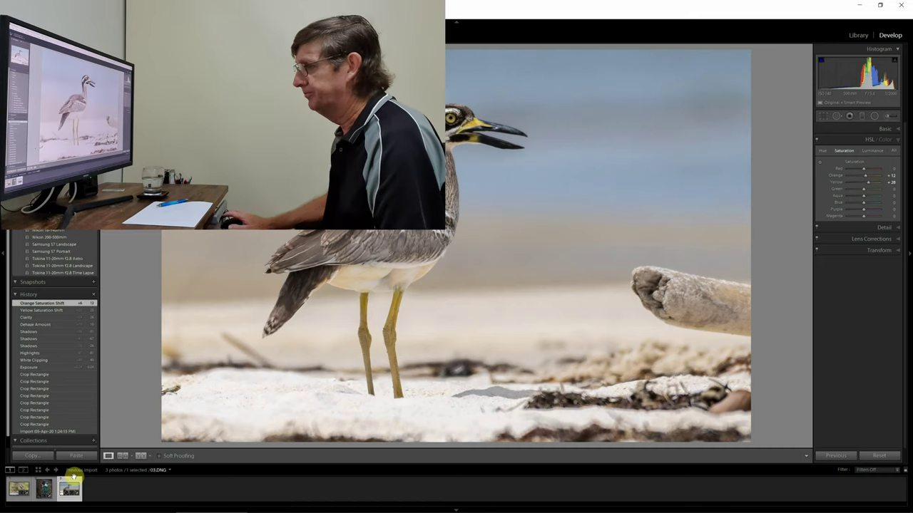
key(Left)
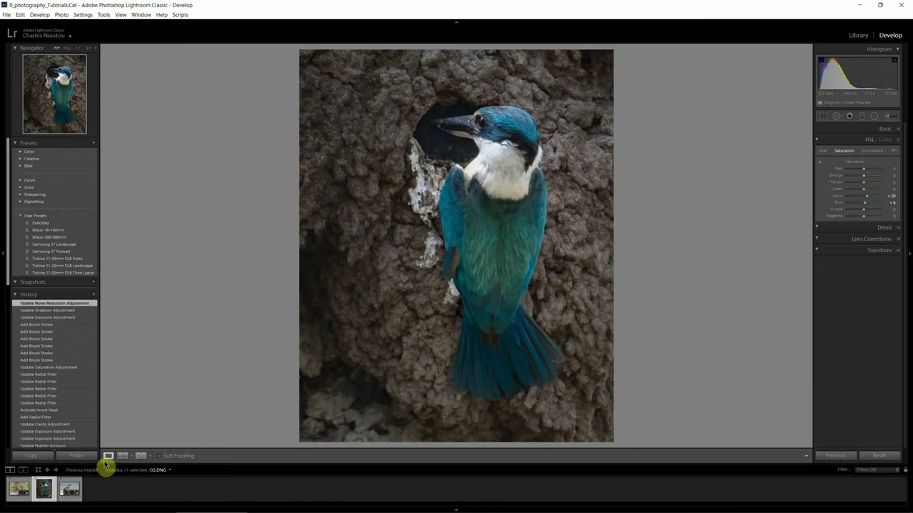
click(143, 456)
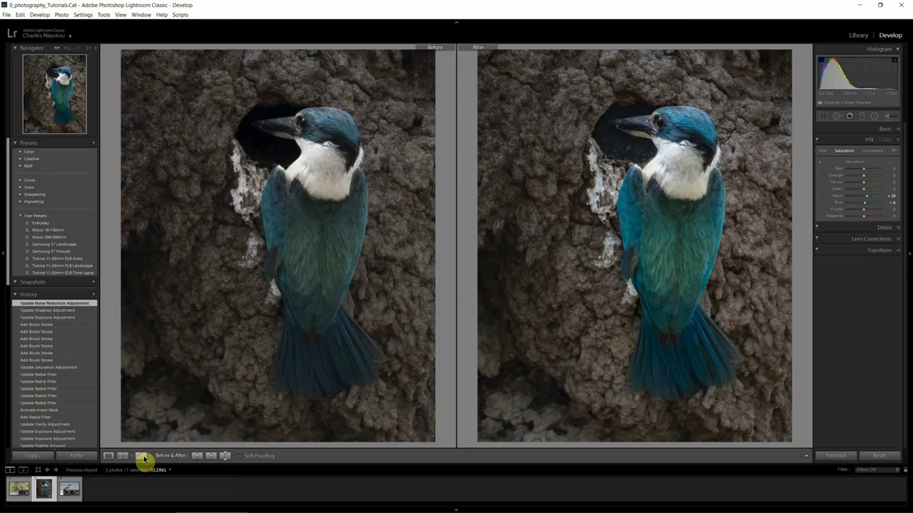
click(143, 458)
click(65, 489)
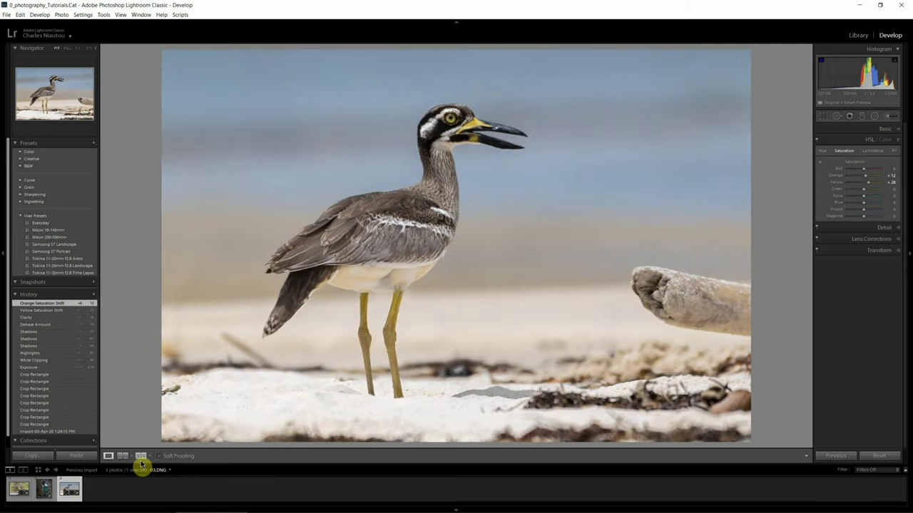
click(142, 458)
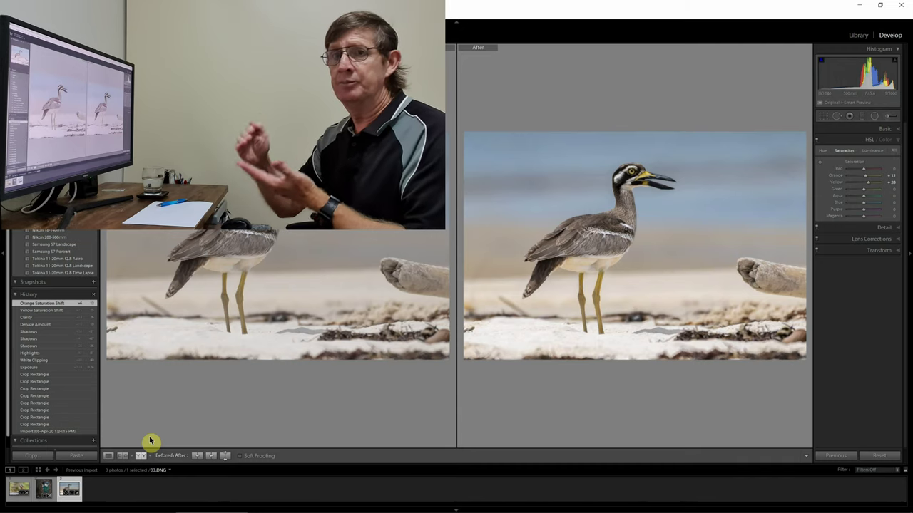
click(107, 455)
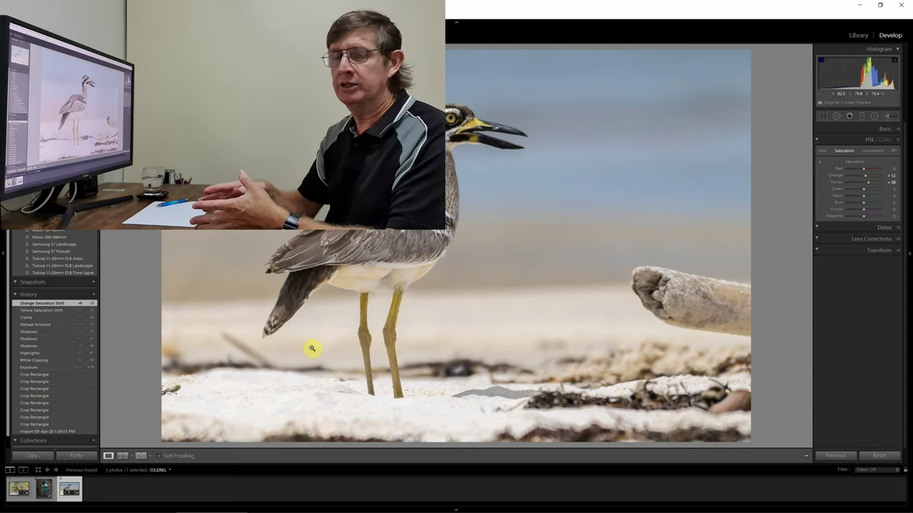
right_click(64, 489)
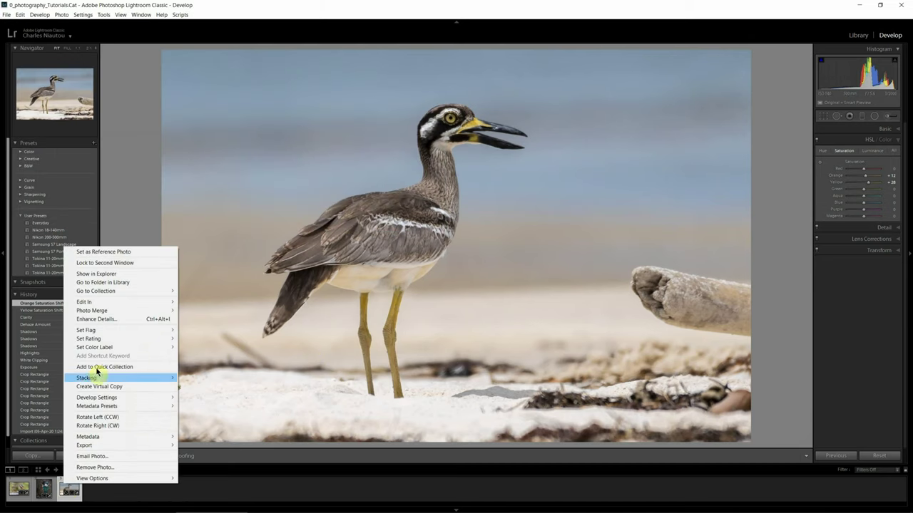
Step: Send the photo to Adobe Photoshop 2020, then return to Lightroom and open Preferences
mouse_move(106, 306)
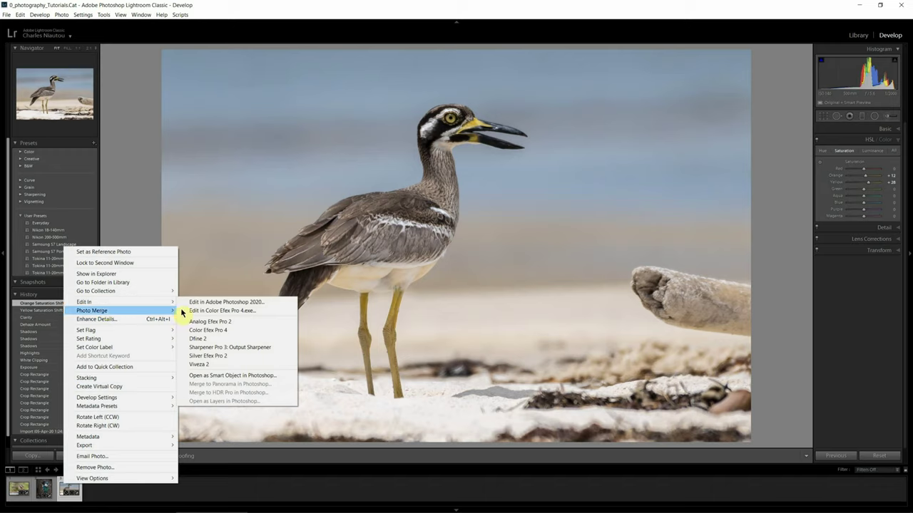
click(224, 302)
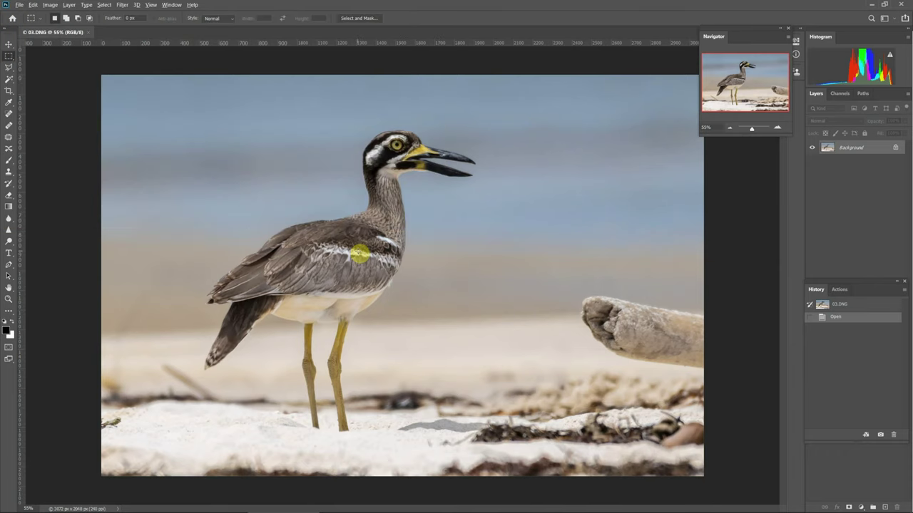
key(alt+Tab)
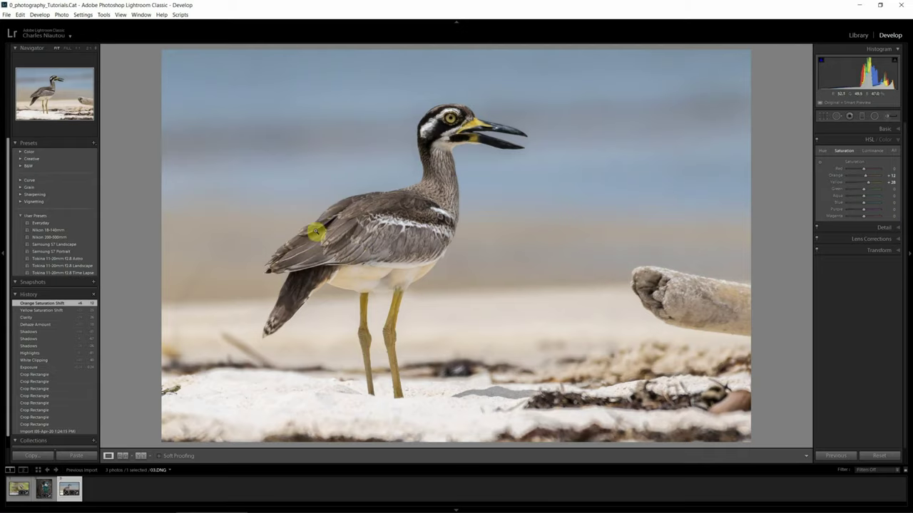
click(20, 15)
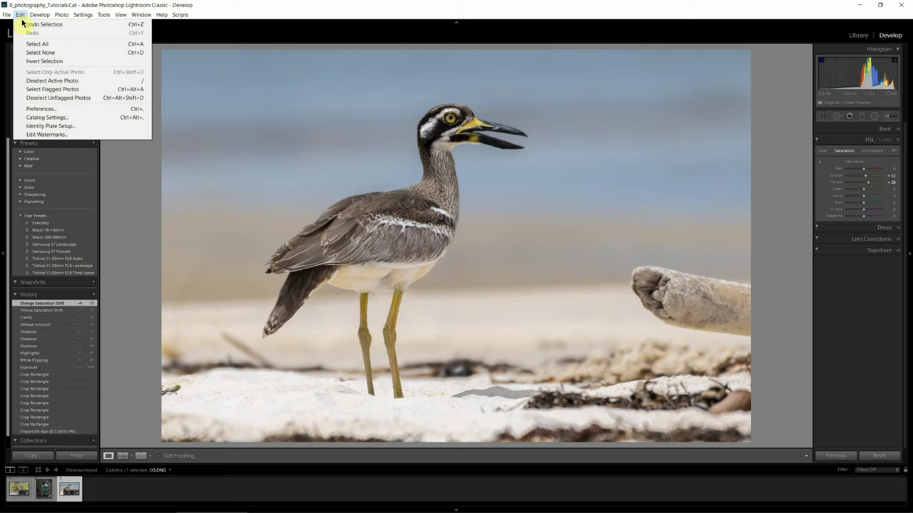
click(38, 111)
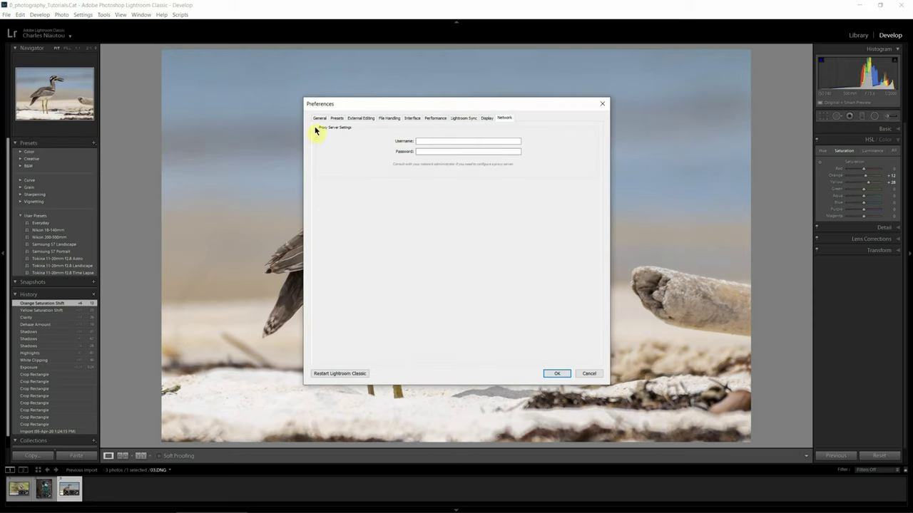
Step: In External Editing preferences, keep TIFF file format and sRGB colour space
click(319, 119)
click(337, 118)
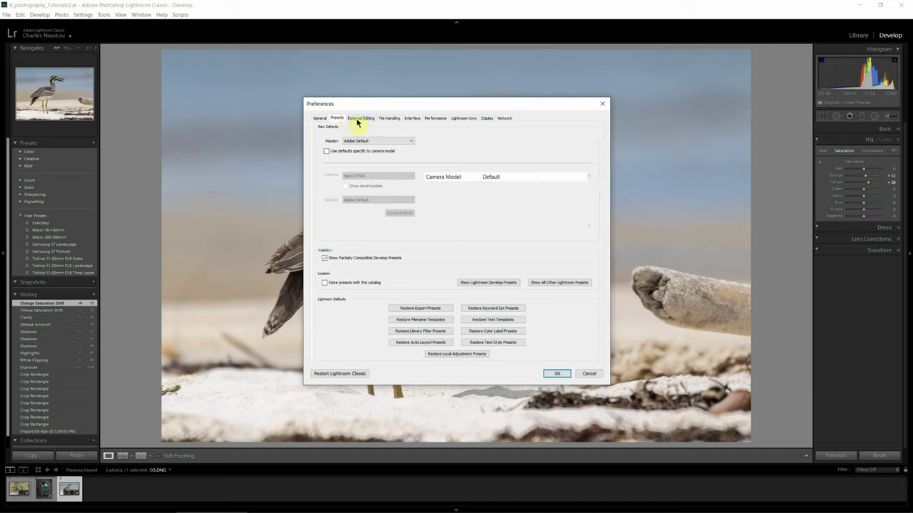
click(360, 118)
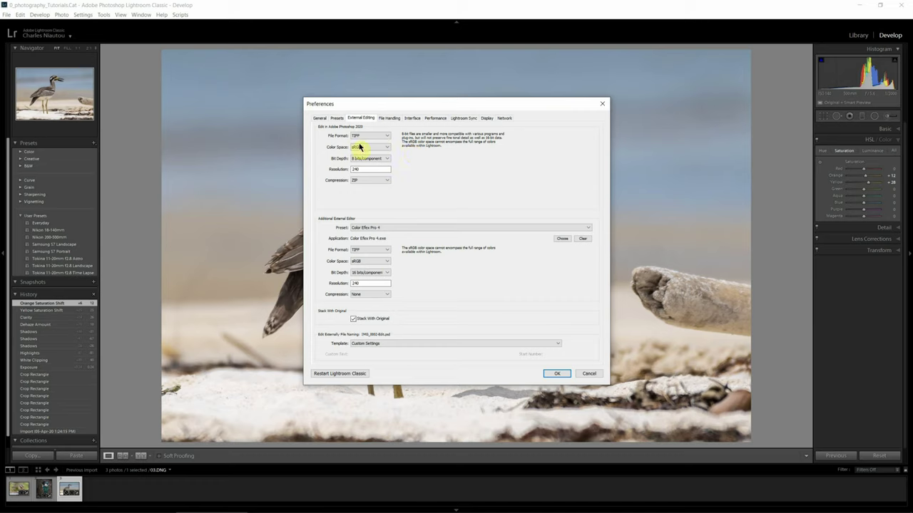
click(364, 137)
click(367, 147)
click(368, 148)
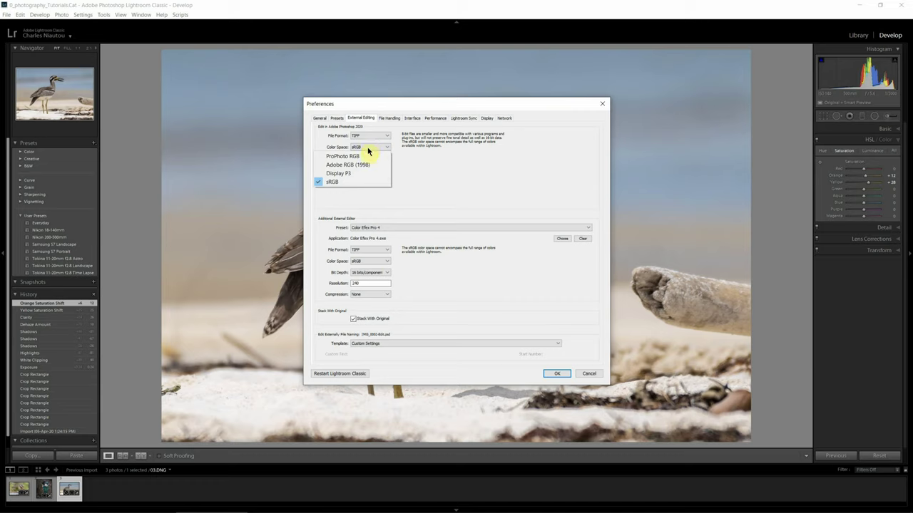
click(338, 182)
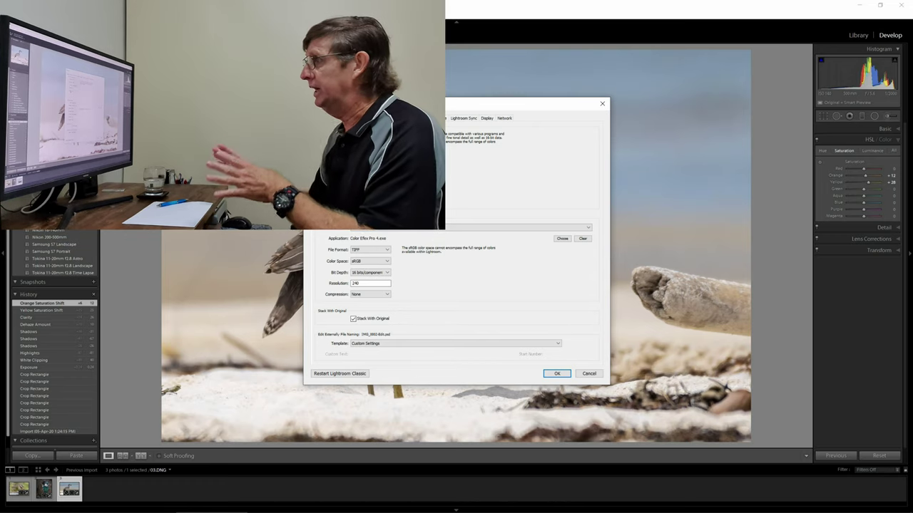
Step: Set Compression to None, close Preferences and switch to Photoshop
click(350, 183)
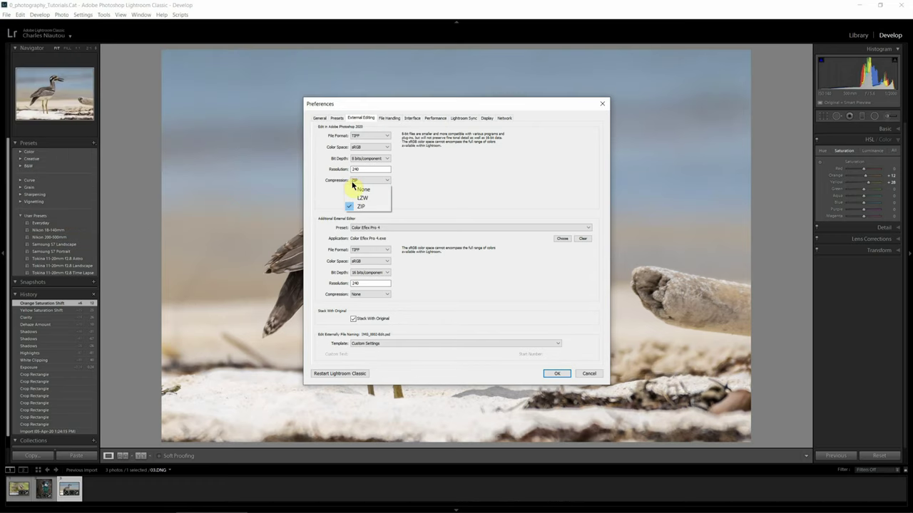
click(360, 189)
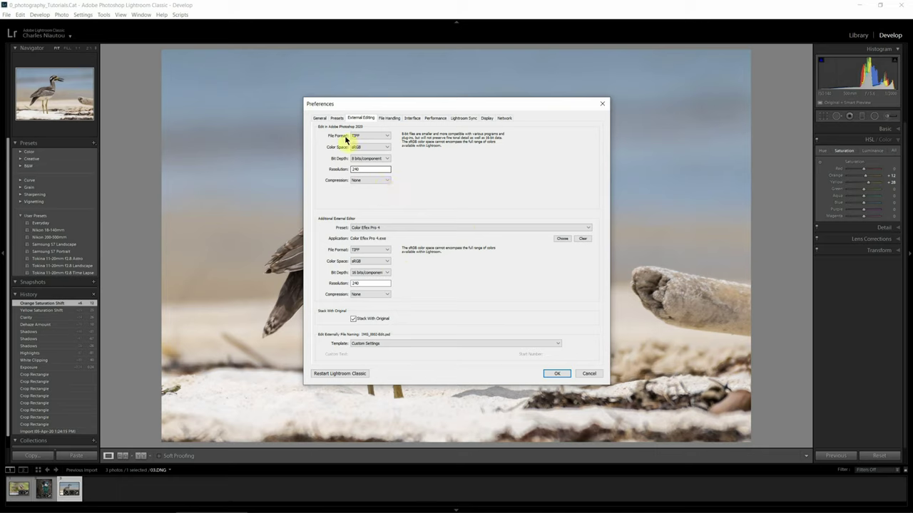
click(555, 373)
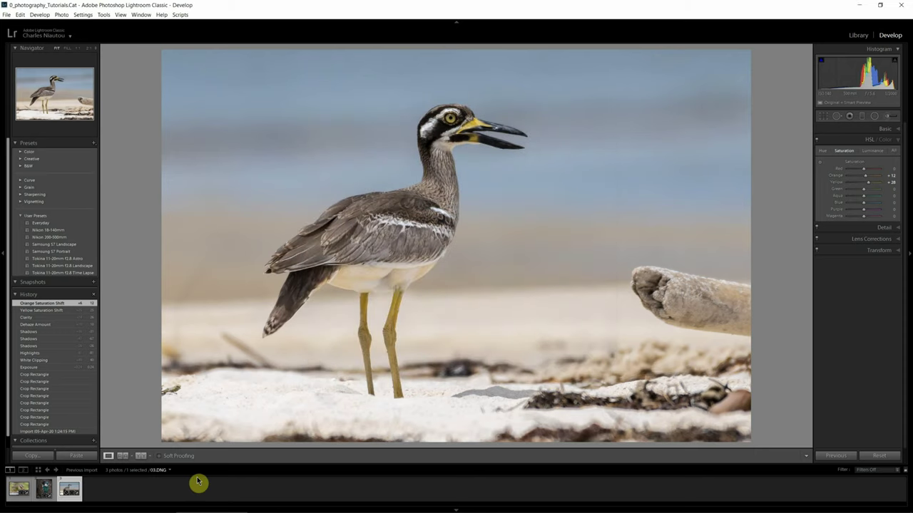
key(alt+Tab)
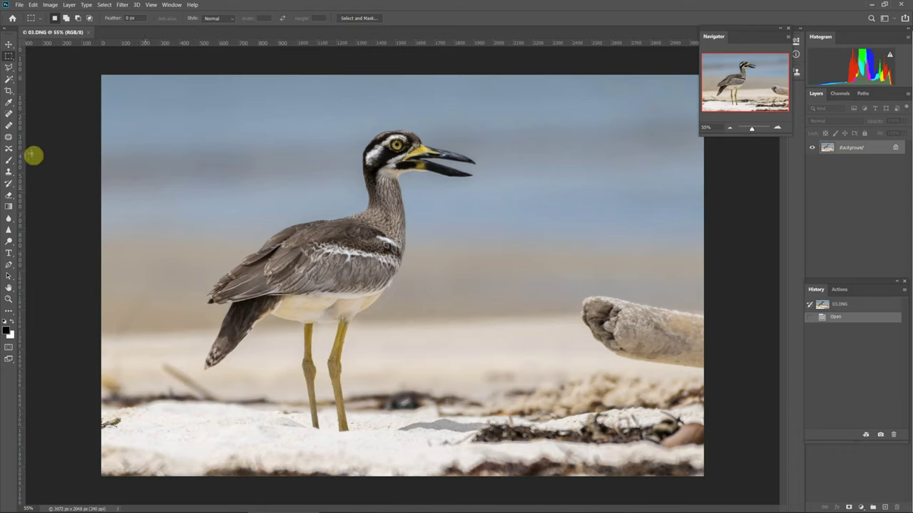
Step: Choose the freehand Lasso tool and outline the debris at the lower-left of the sand
click(8, 66)
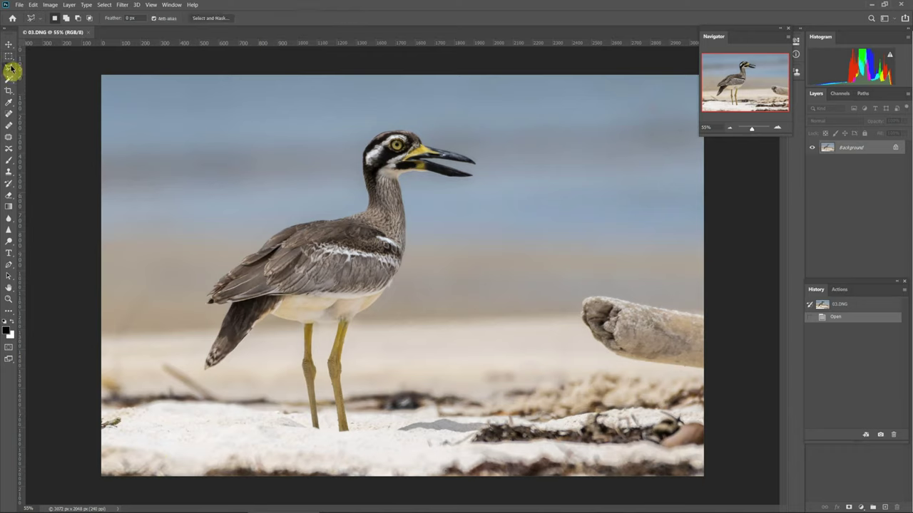
right_click(11, 68)
click(28, 69)
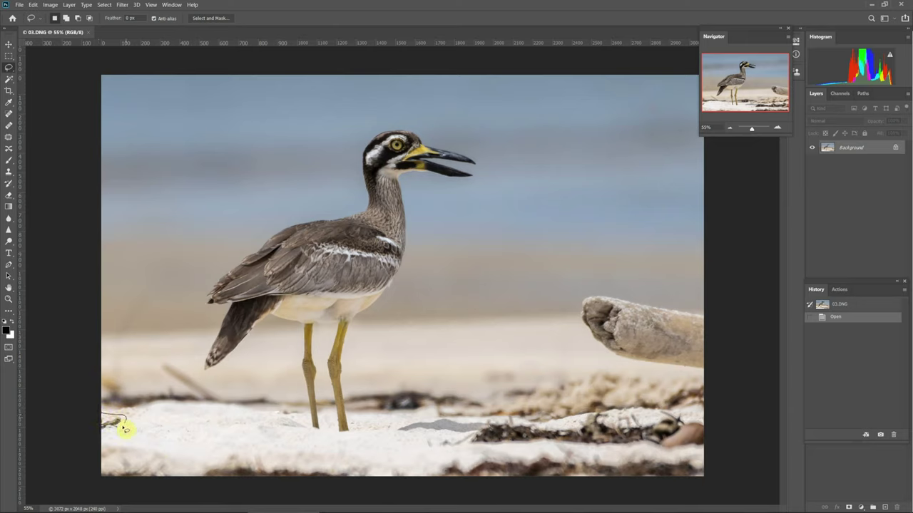
mouse_move(111, 437)
mouse_down()
mouse_move(92, 432)
mouse_move(91, 421)
mouse_up()
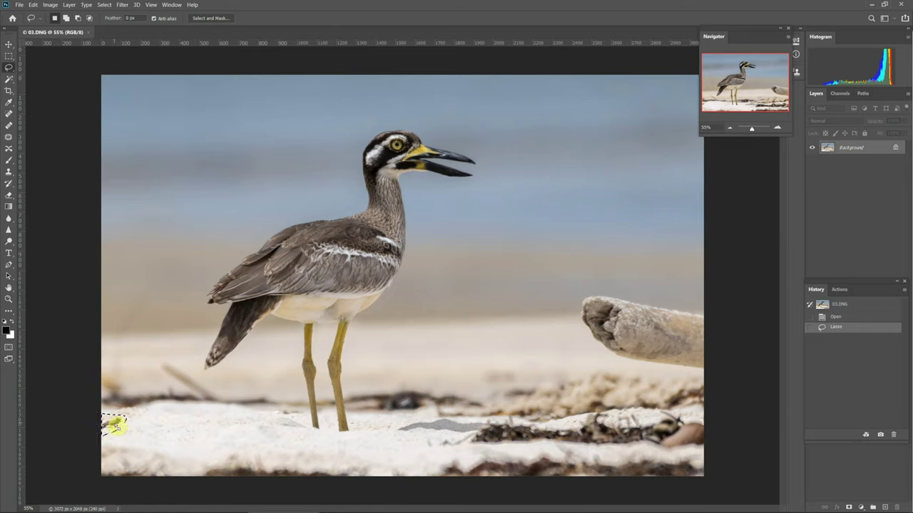
Step: Fill the selection with Content-Aware content in Normal blending mode
right_click(116, 425)
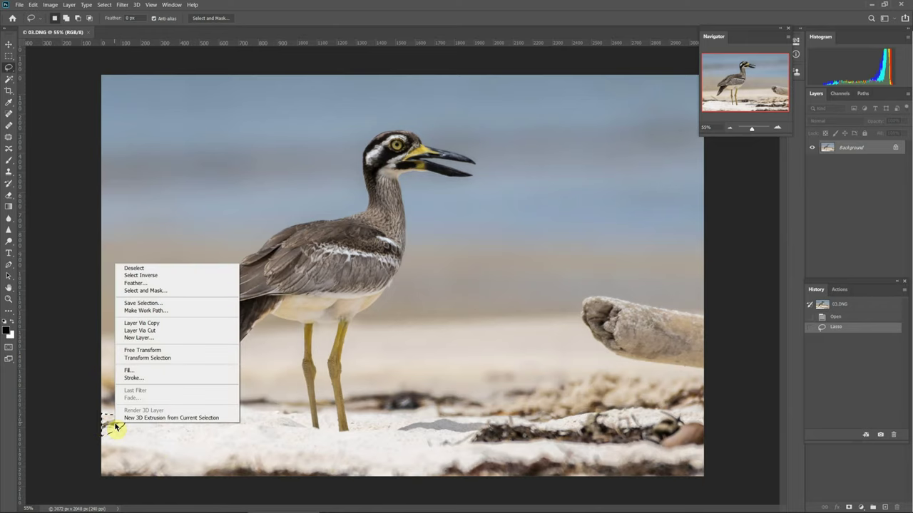
click(137, 372)
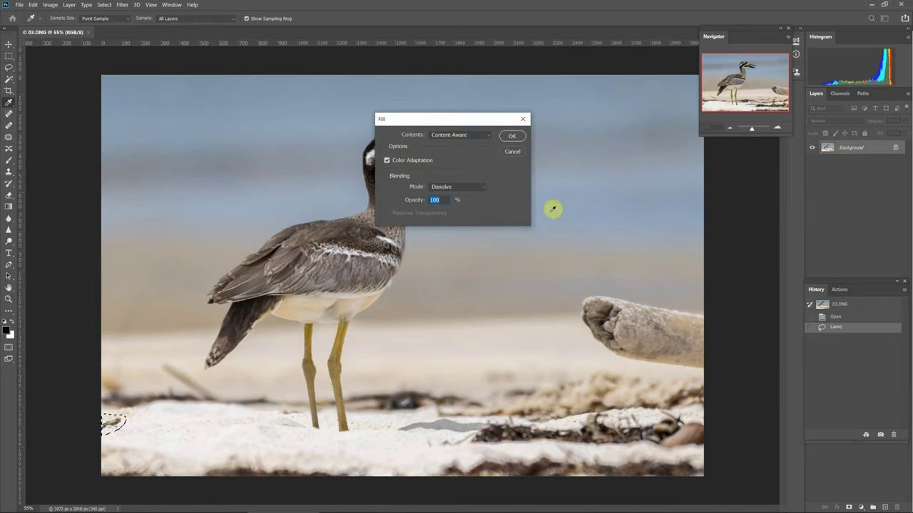
click(450, 137)
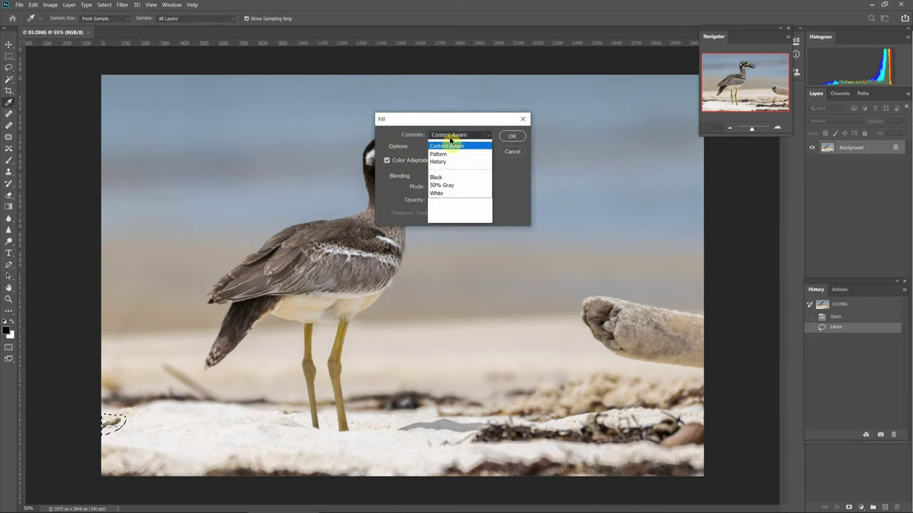
click(448, 175)
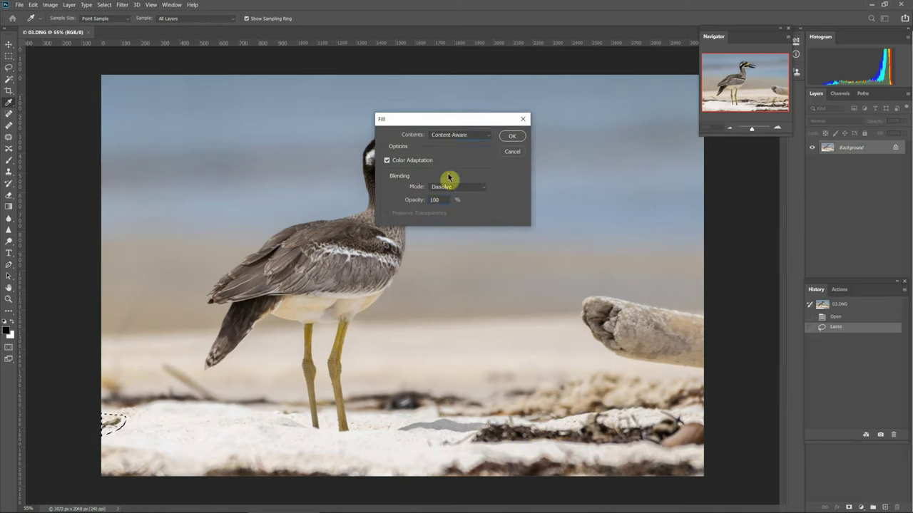
click(446, 188)
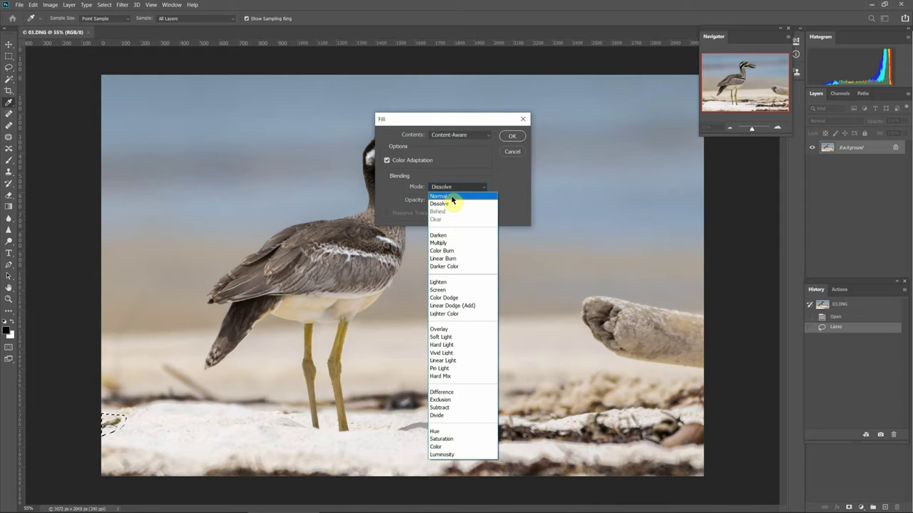
click(451, 197)
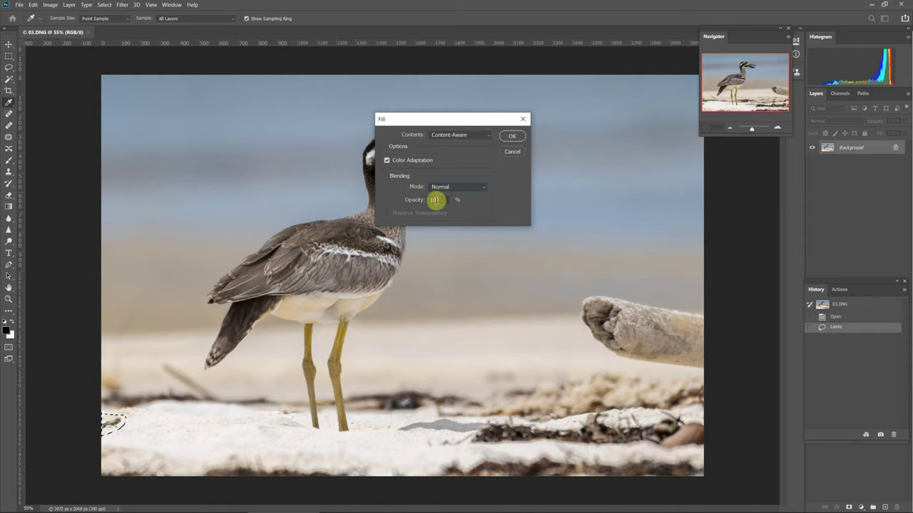
click(508, 137)
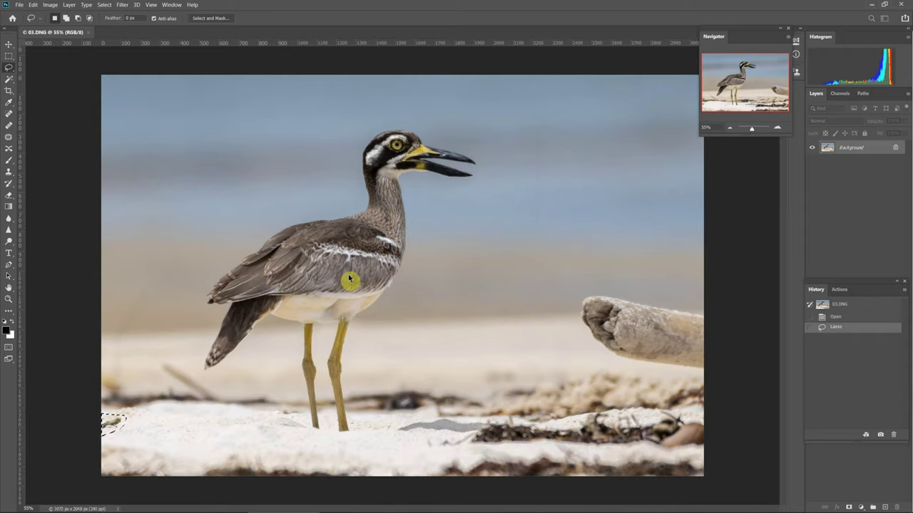
Step: Clear the previous selection and zoom in on the bird and the sand
key(ctrl+d)
key(ctrl+plus)
scroll(97, 457, up, 5)
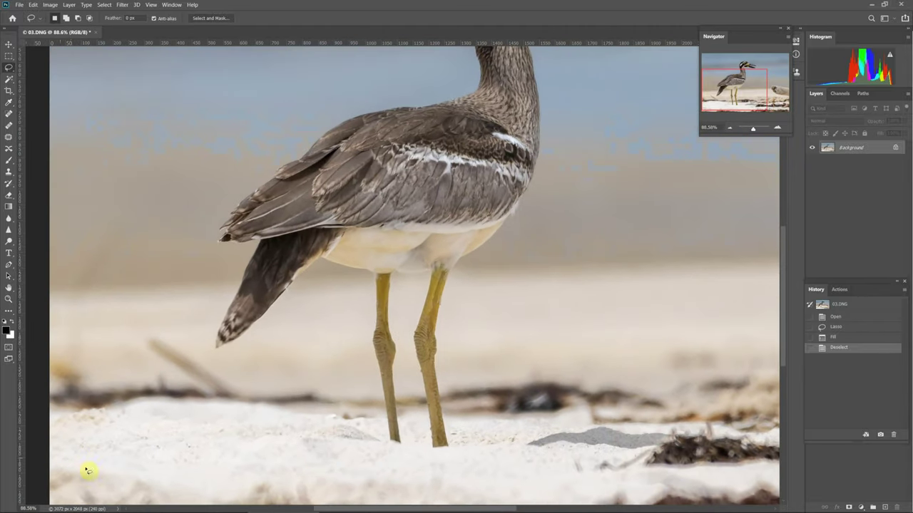
scroll(245, 404, down, 5)
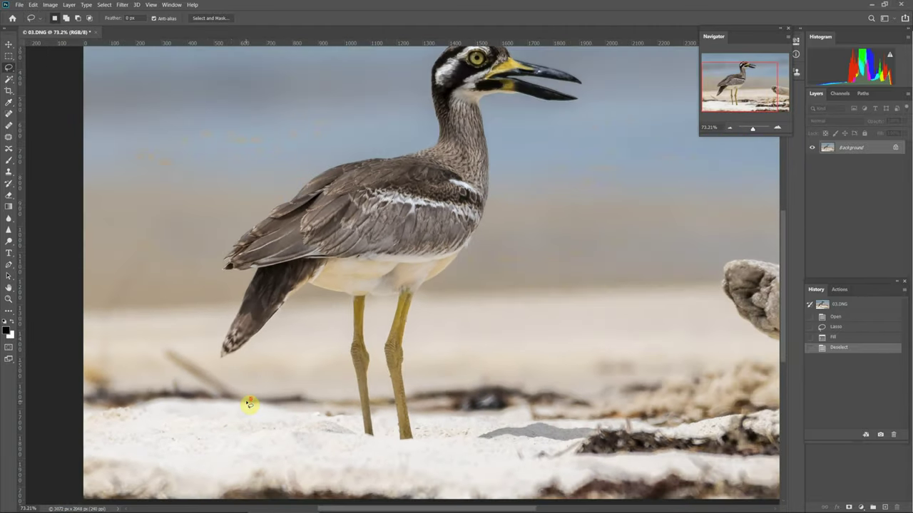
scroll(224, 403, up, 2)
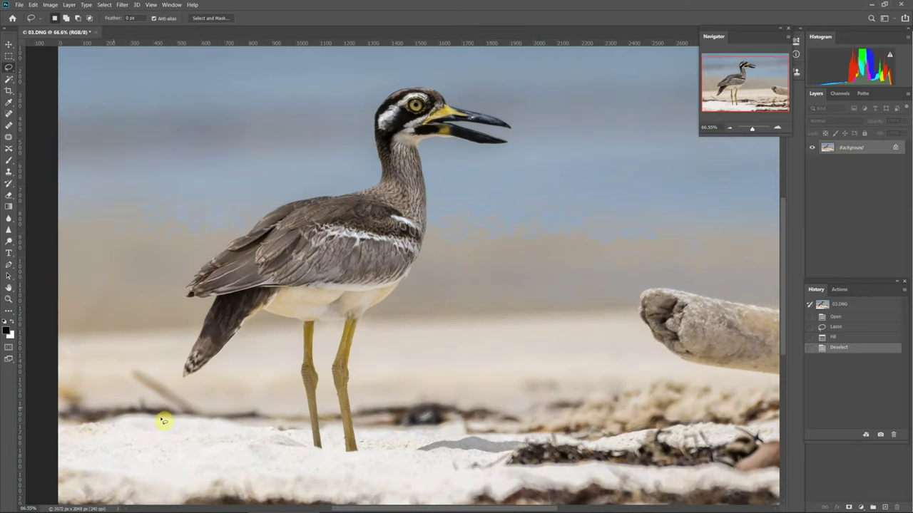
scroll(157, 405, up, 1)
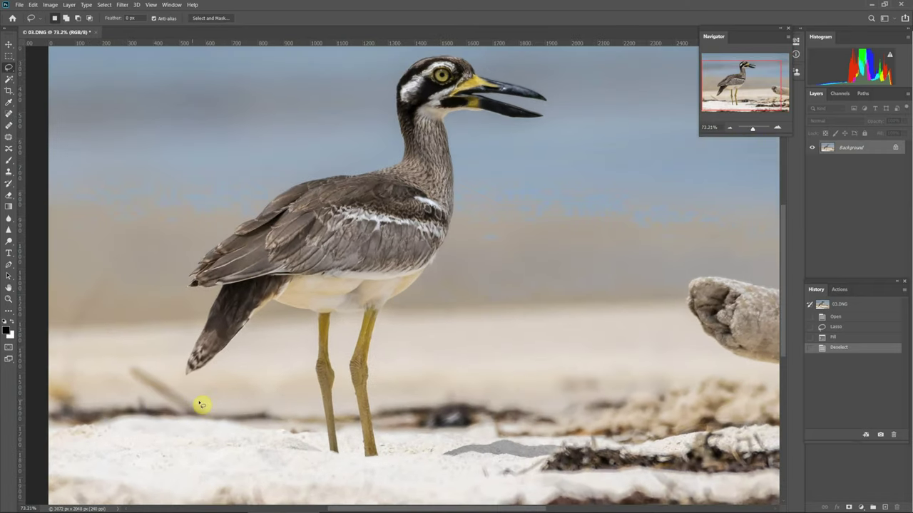
Step: Lasso the debris streak below the tail, Content-Aware fill it, and deselect
drag(204, 404, 147, 368)
drag(142, 395, 167, 406)
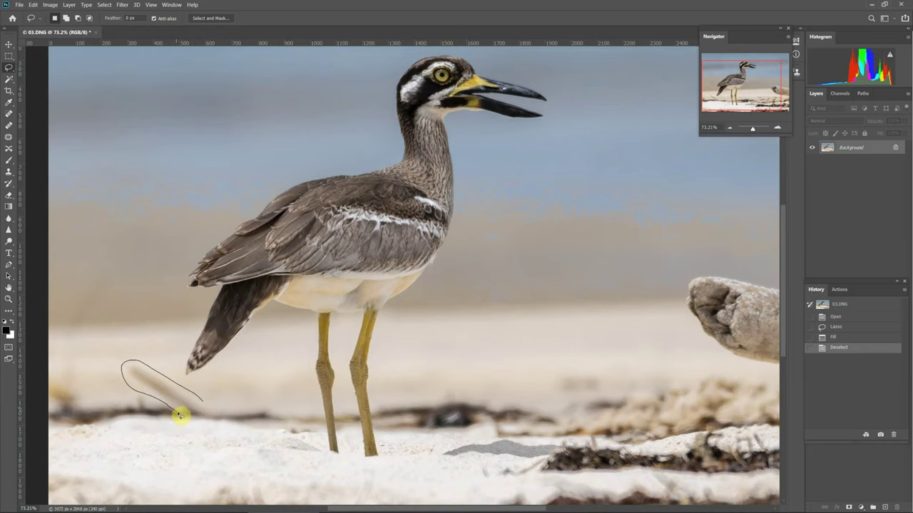
drag(209, 407, 206, 405)
right_click(208, 403)
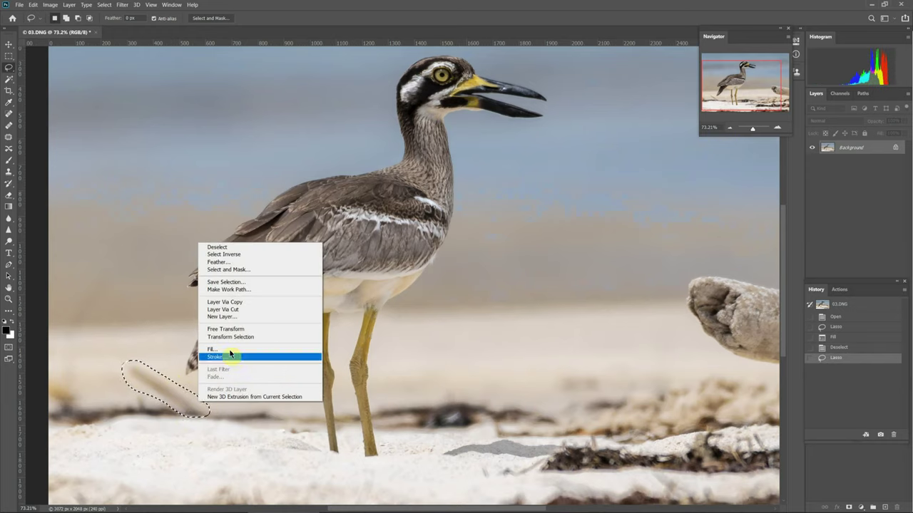
click(228, 349)
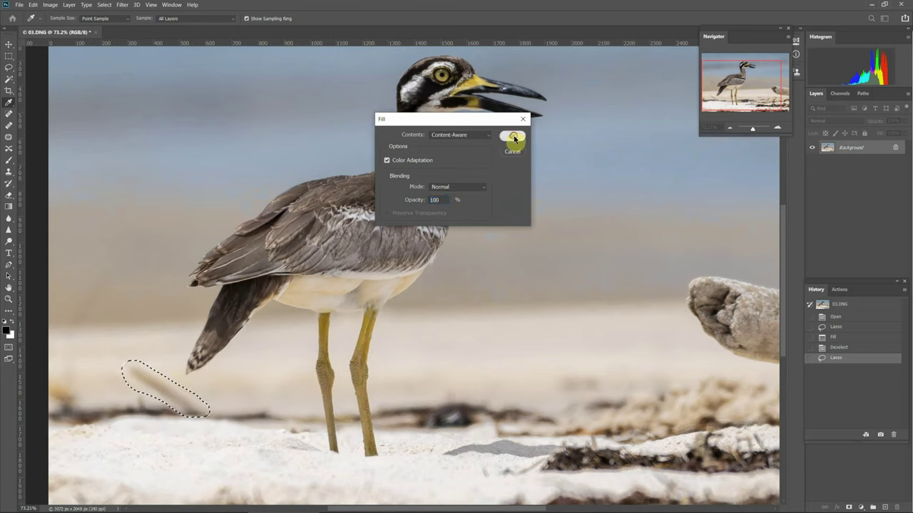
click(513, 138)
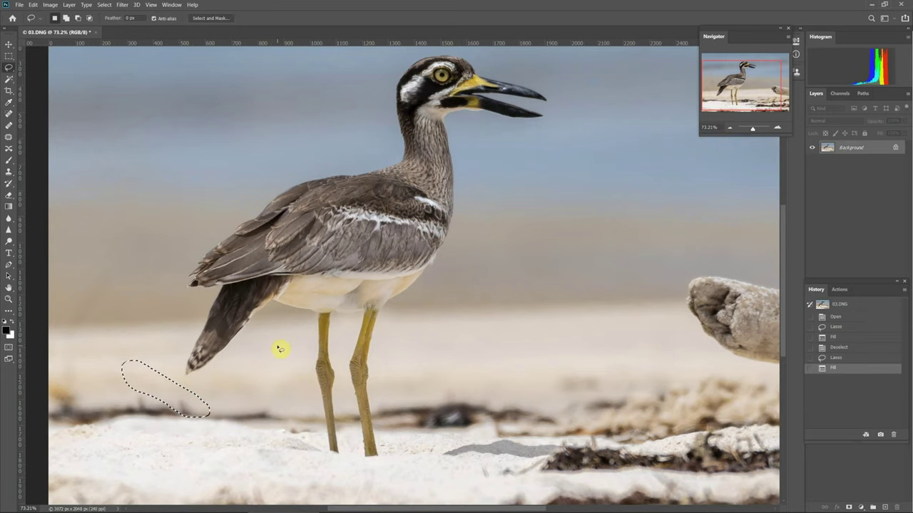
key(ctrl+d)
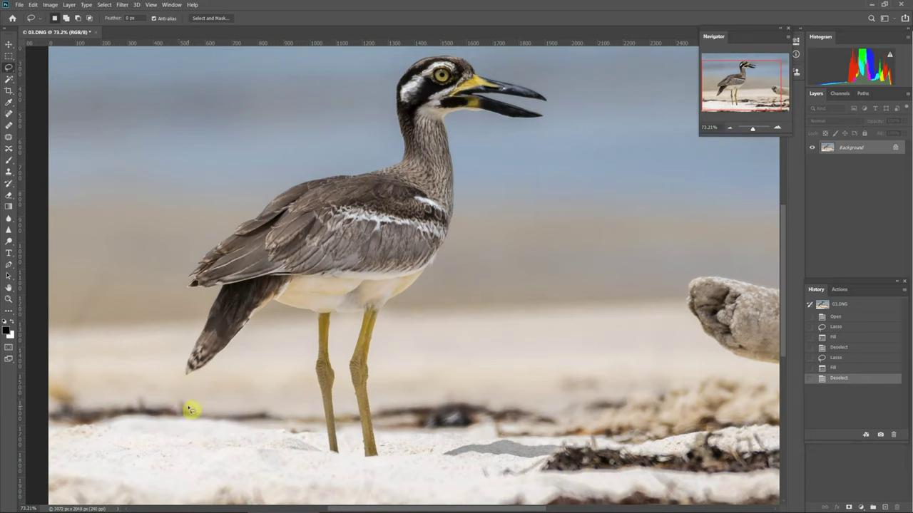
Step: Lasso the small dark spot below the tail, Content-Aware fill it, and deselect
mouse_move(180, 402)
mouse_down()
mouse_move(180, 417)
mouse_move(194, 409)
mouse_up()
right_click(194, 409)
click(204, 357)
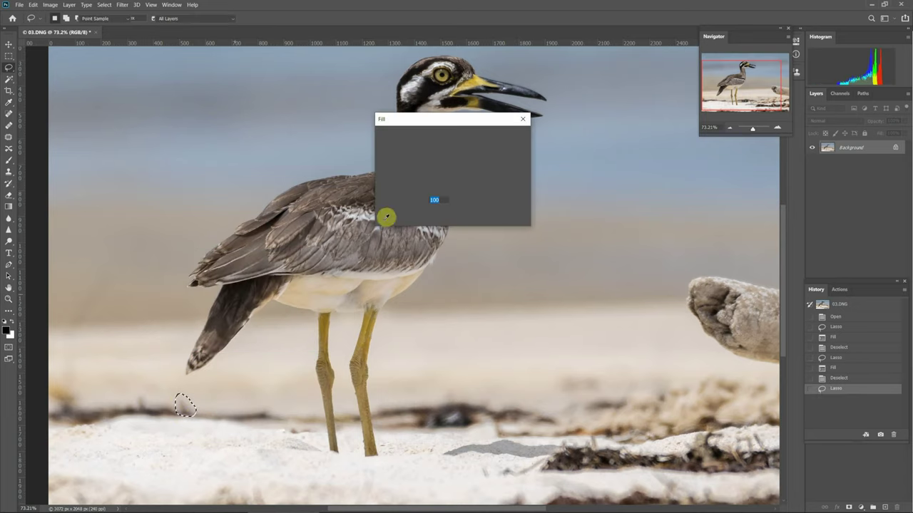
click(511, 138)
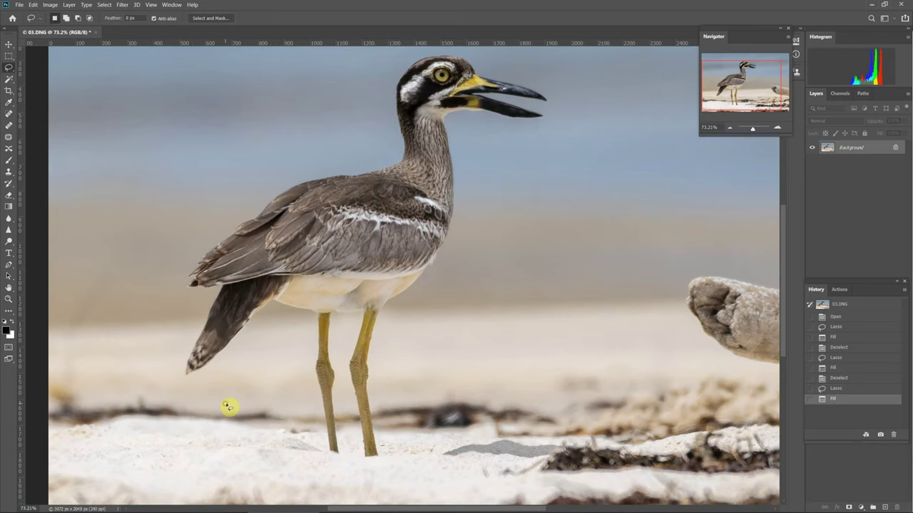
key(ctrl+d)
Step: Lasso the debris at the photo's left edge and fill it using Dissolve blending mode
scroll(211, 448, down, 2)
scroll(213, 447, down, 1)
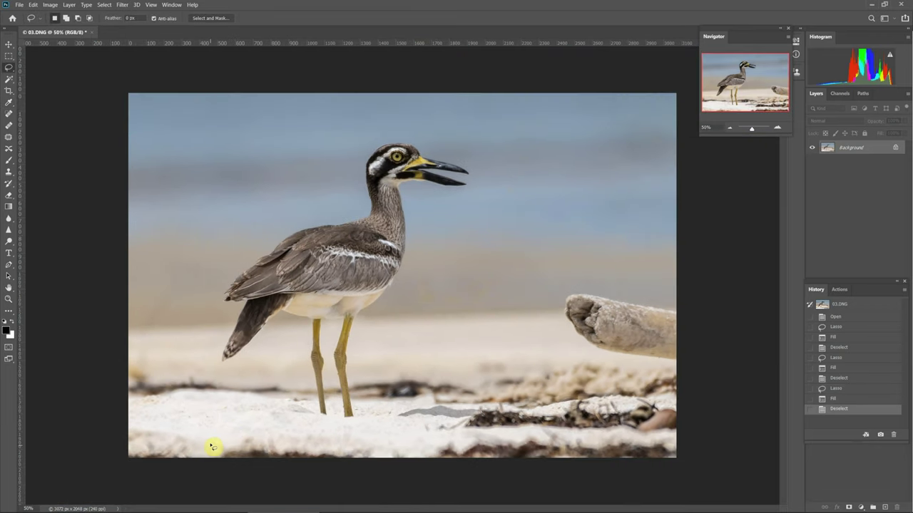
scroll(107, 388, up, 1)
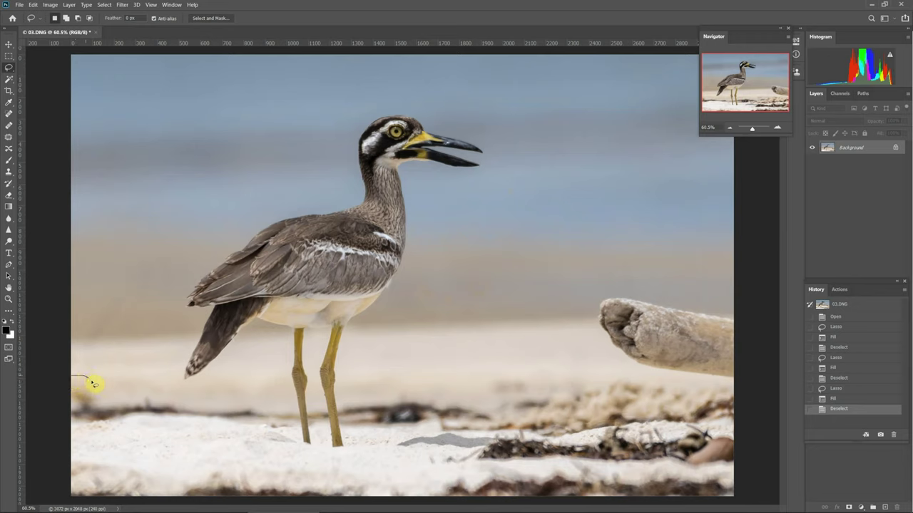
mouse_move(100, 389)
mouse_down()
mouse_move(96, 406)
mouse_move(64, 411)
mouse_move(57, 378)
mouse_move(82, 391)
mouse_up()
right_click(77, 394)
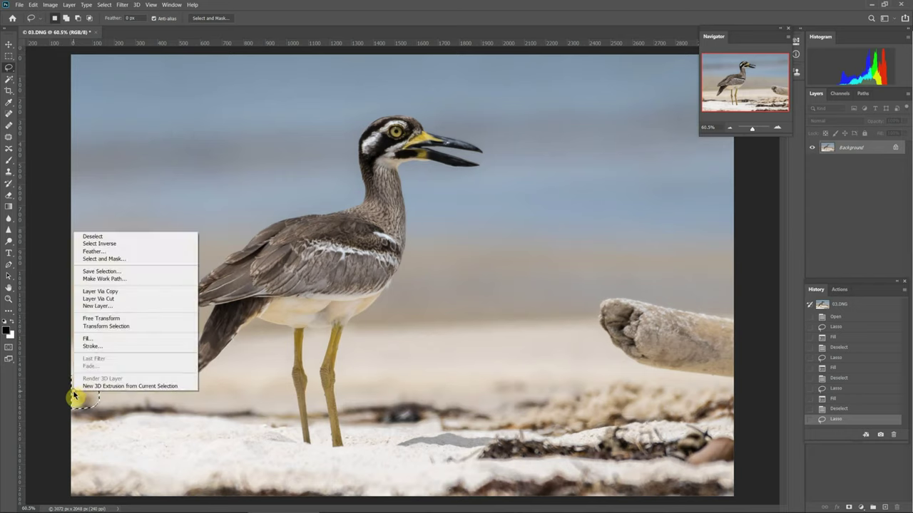
click(92, 339)
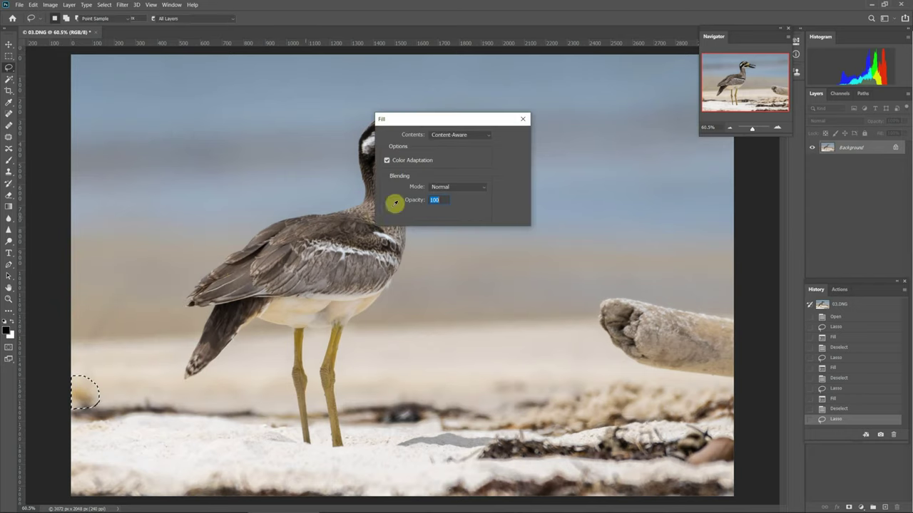
click(445, 186)
click(439, 203)
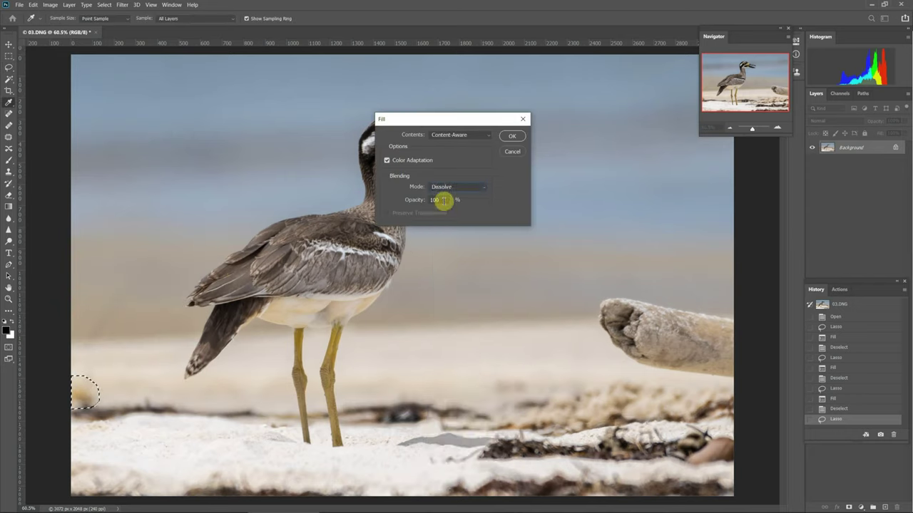
click(512, 139)
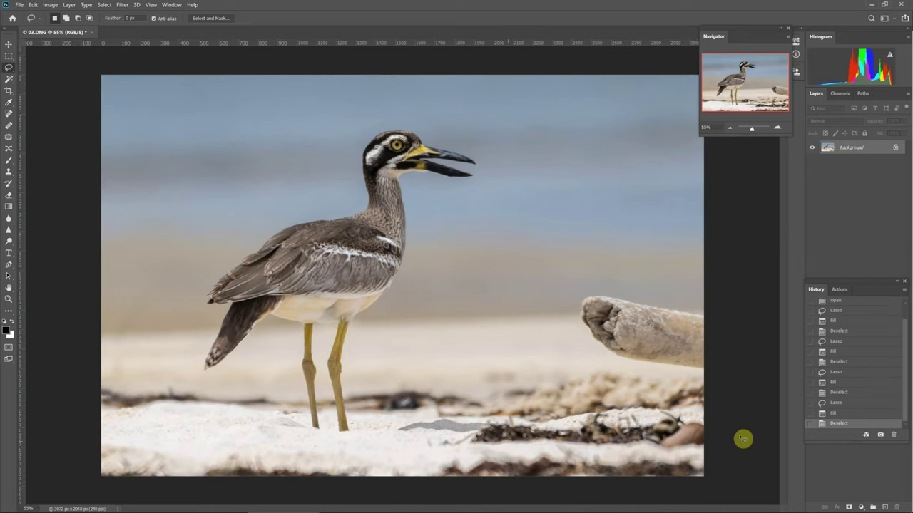
Step: Step back through History and undo to remove the left-edge fill, then drop the selection
click(824, 415)
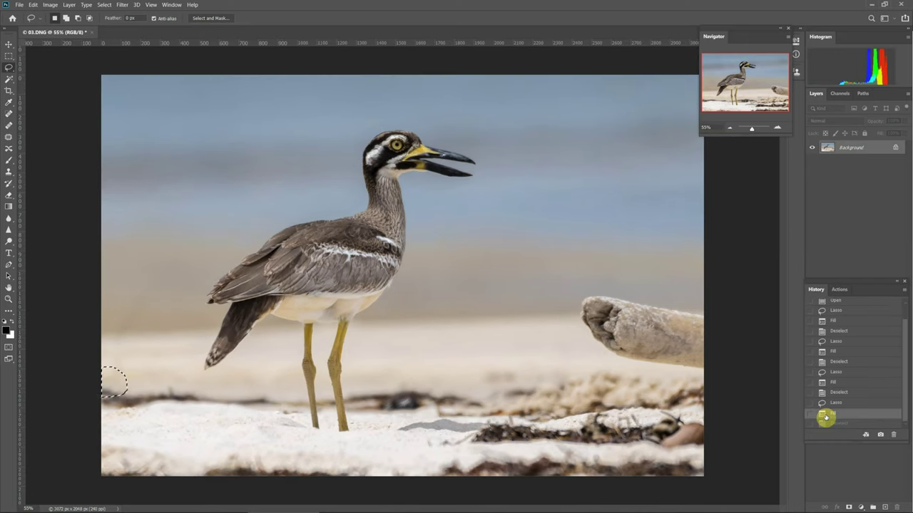
click(832, 423)
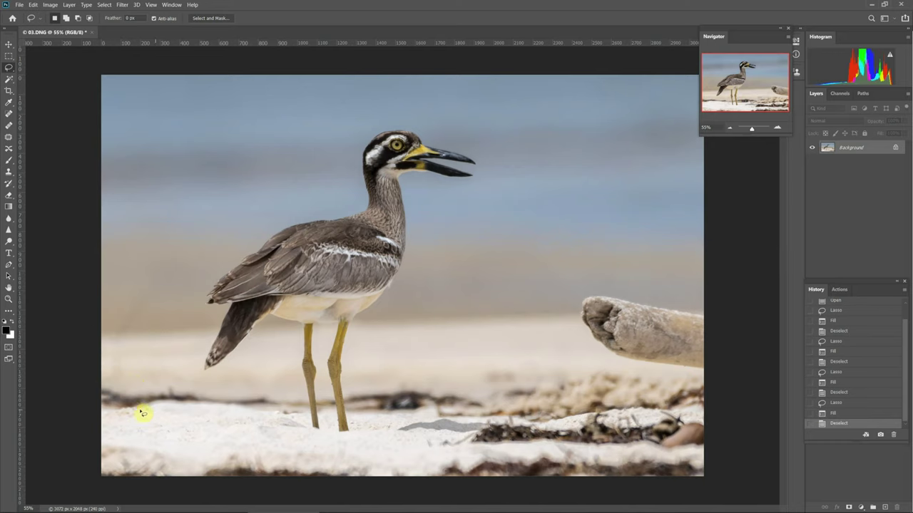
scroll(122, 408, up, 1)
scroll(122, 409, down, 1)
scroll(91, 411, down, 1)
scroll(95, 409, down, 1)
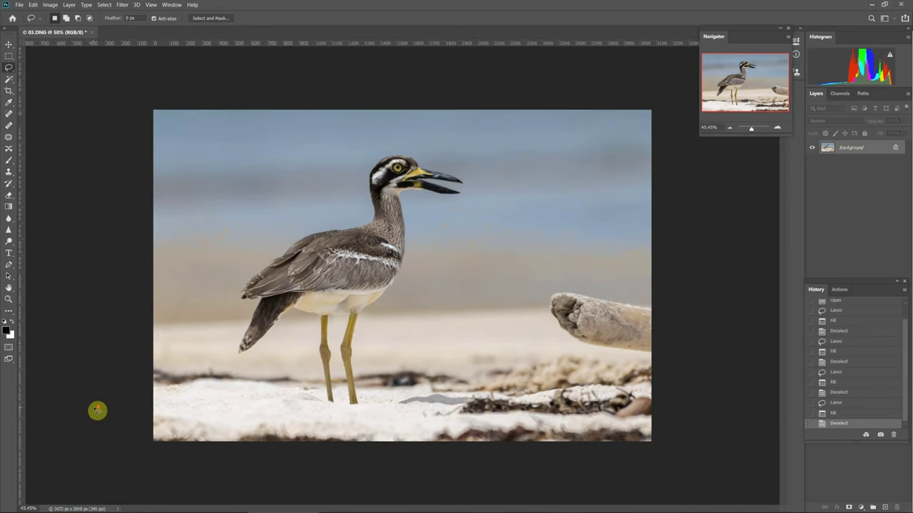
scroll(154, 389, up, 1)
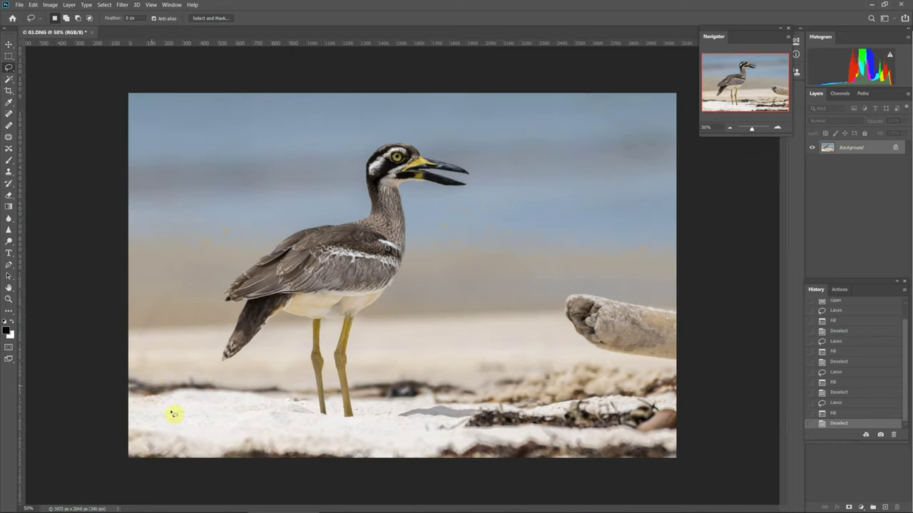
key(ctrl+z)
key(ctrl+z)
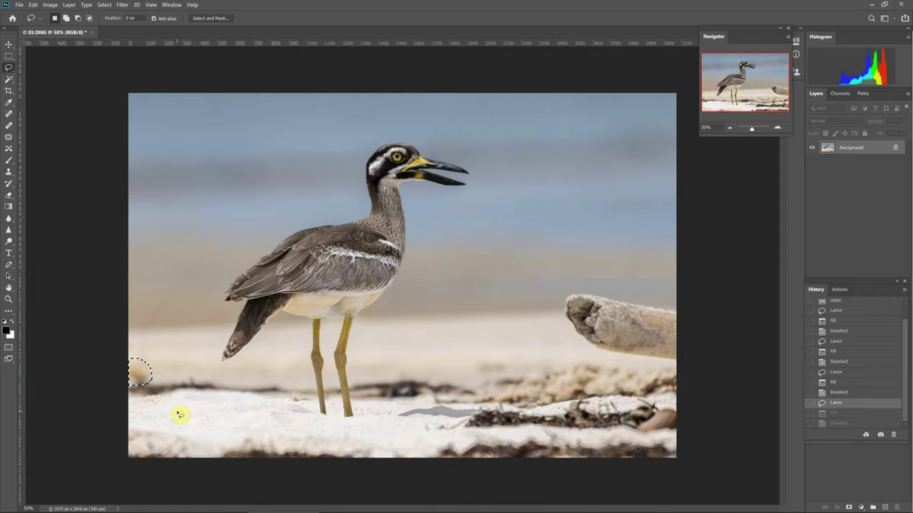
click(149, 404)
Step: Redraw a lasso selection around the pale patch at the far-left edge of the sand
scroll(147, 401, up, 1)
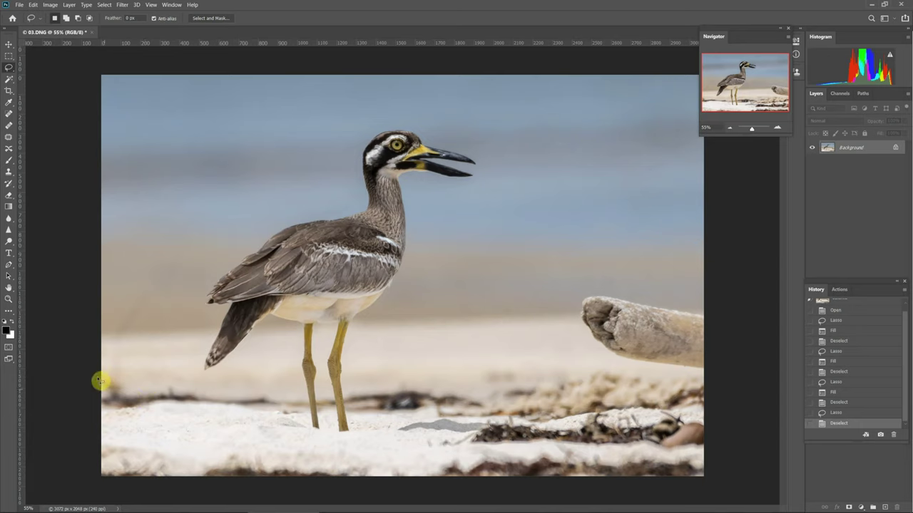
mouse_move(102, 372)
mouse_down()
mouse_move(126, 393)
mouse_move(94, 389)
mouse_move(90, 377)
mouse_up()
click(126, 393)
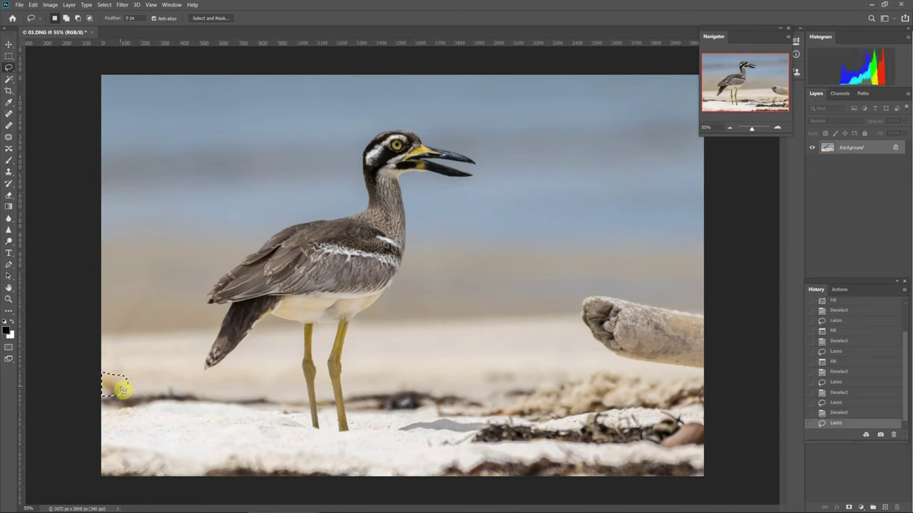
click(32, 5)
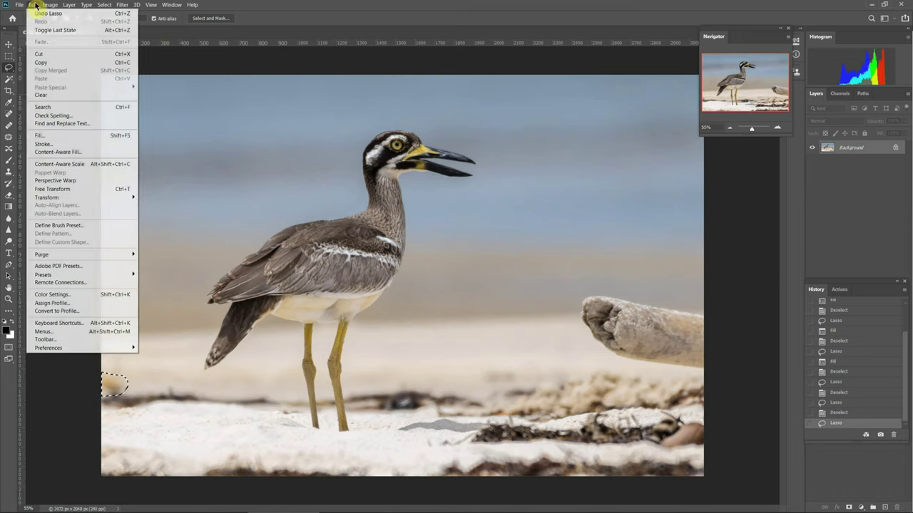
Step: Run Content-Aware Fill on the left-edge patch, trimming the sampling area, outputting to a new layer
click(61, 153)
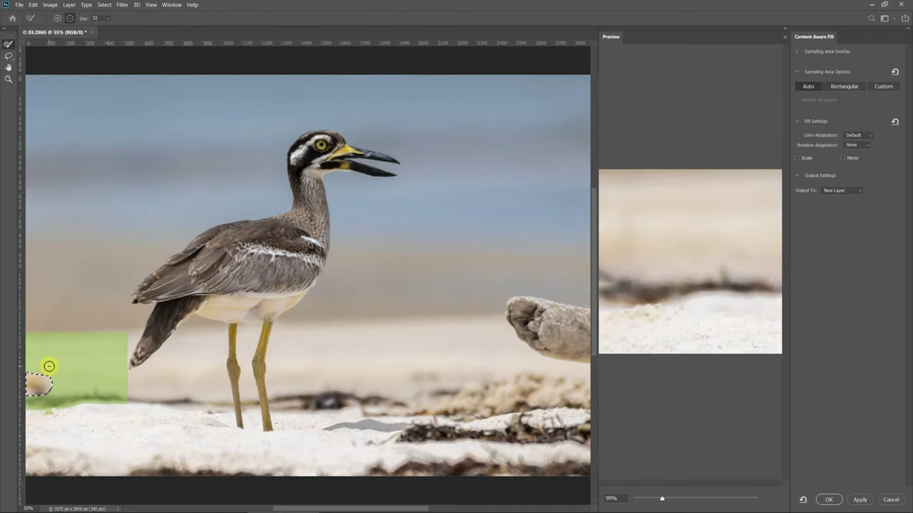
mouse_move(49, 367)
mouse_down()
mouse_move(90, 410)
mouse_move(130, 402)
mouse_move(49, 403)
mouse_up()
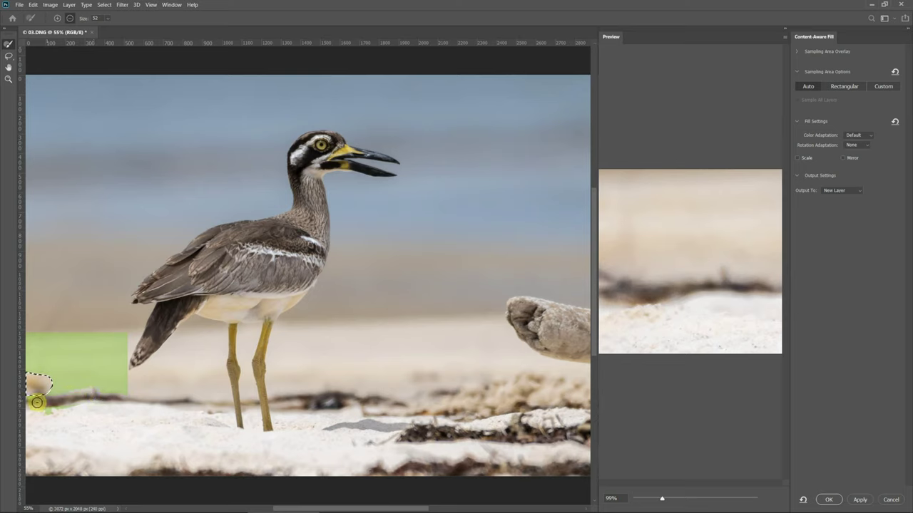
drag(28, 402, 112, 418)
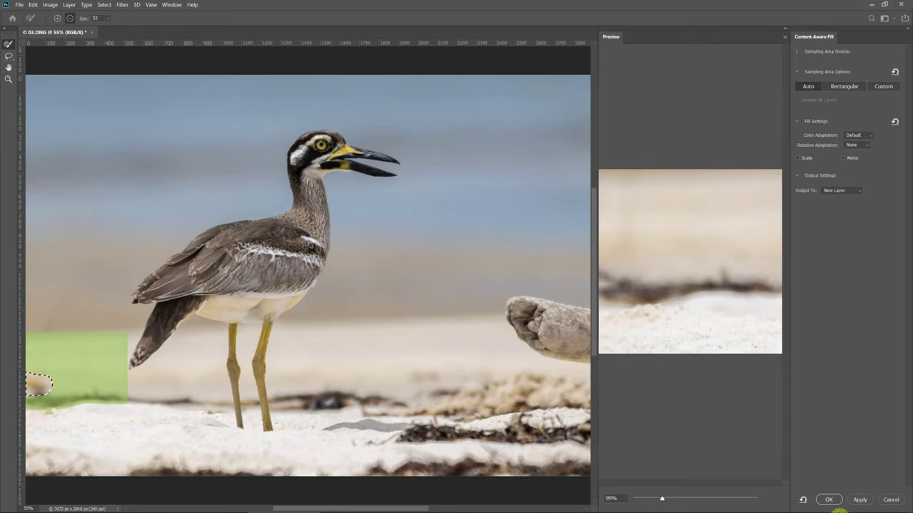
click(828, 500)
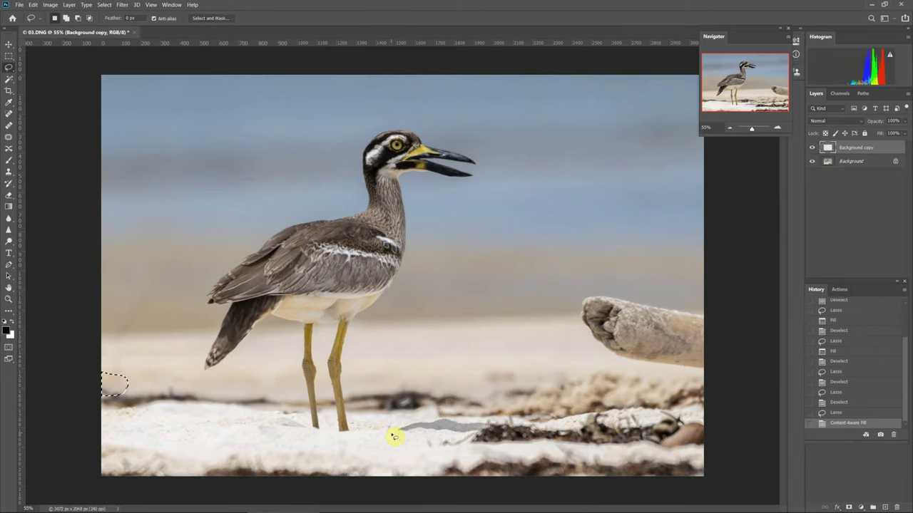
Step: Deselect the filled patch, zoom out to the whole photo, and bring up the Layer menu
key(ctrl+d)
key(ctrl+minus)
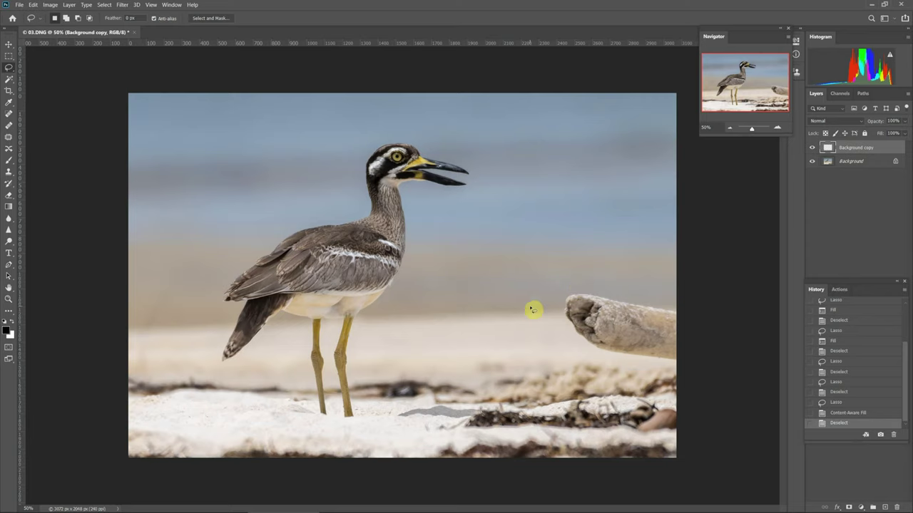
click(69, 5)
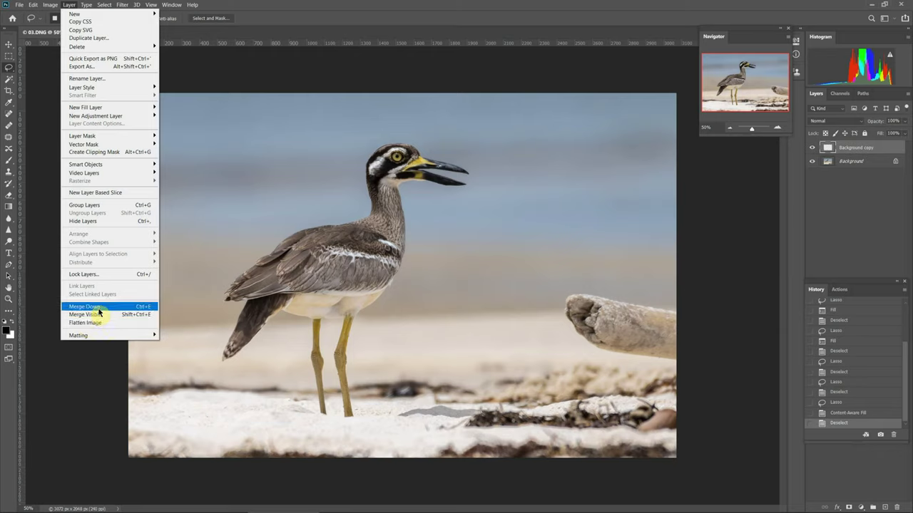
Step: Merge the Background copy fill layer down into the Background (Ctrl+E)
click(84, 383)
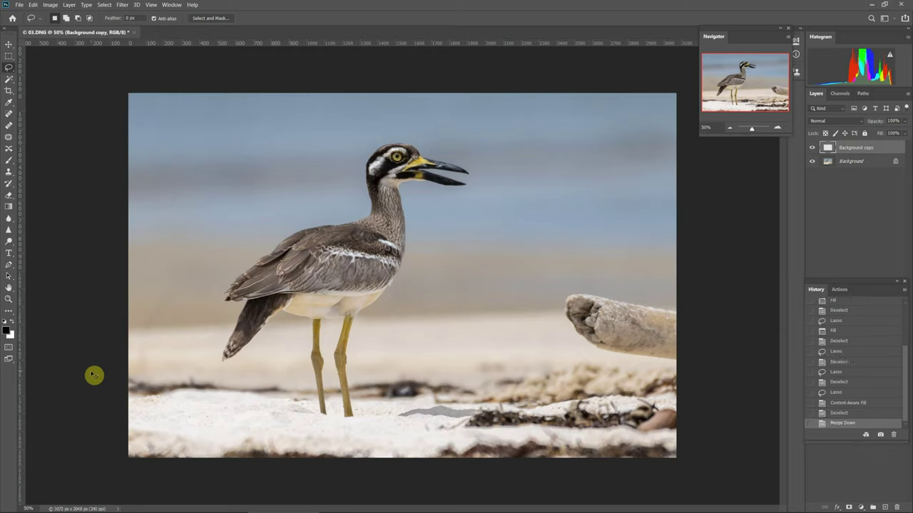
key(ctrl+e)
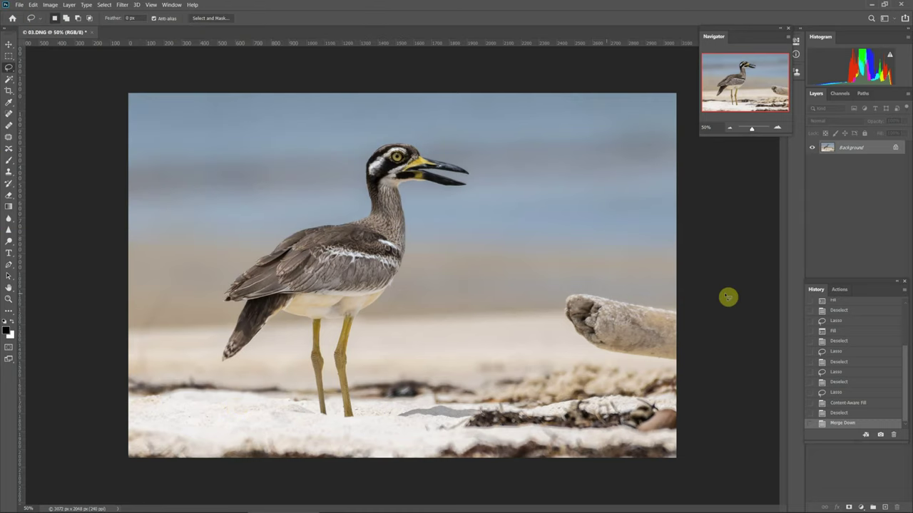
Step: Lasso the driftwood at right, trial a Content-Aware fill, then undo to restore the selection
drag(664, 309, 678, 310)
click(681, 309)
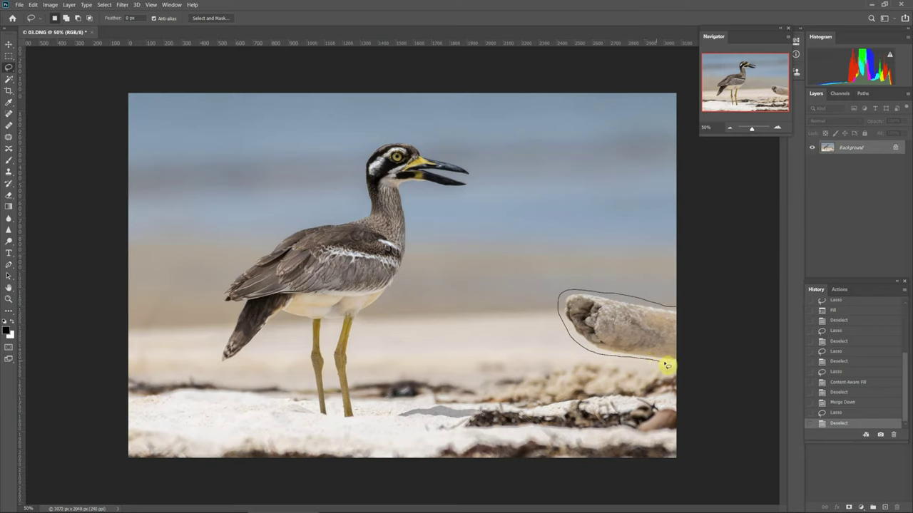
mouse_move(684, 367)
mouse_down()
mouse_move(691, 319)
mouse_move(679, 314)
mouse_up()
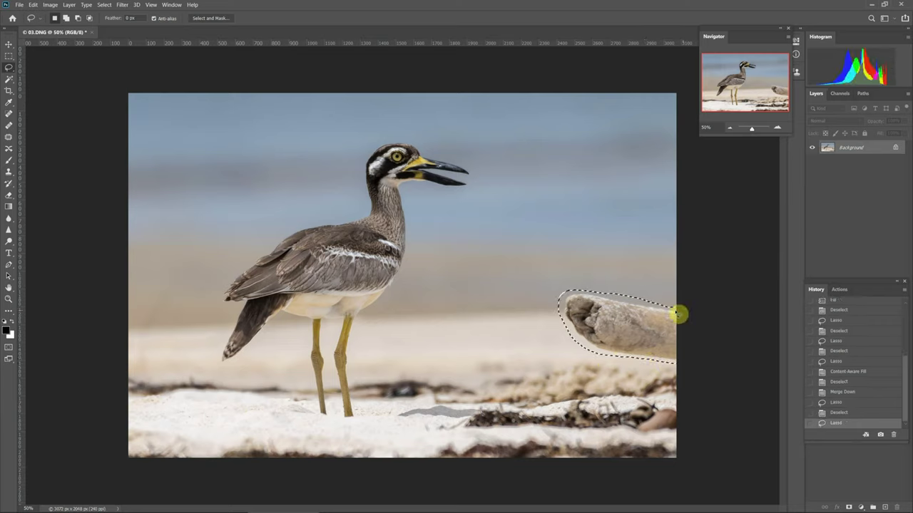
right_click(660, 321)
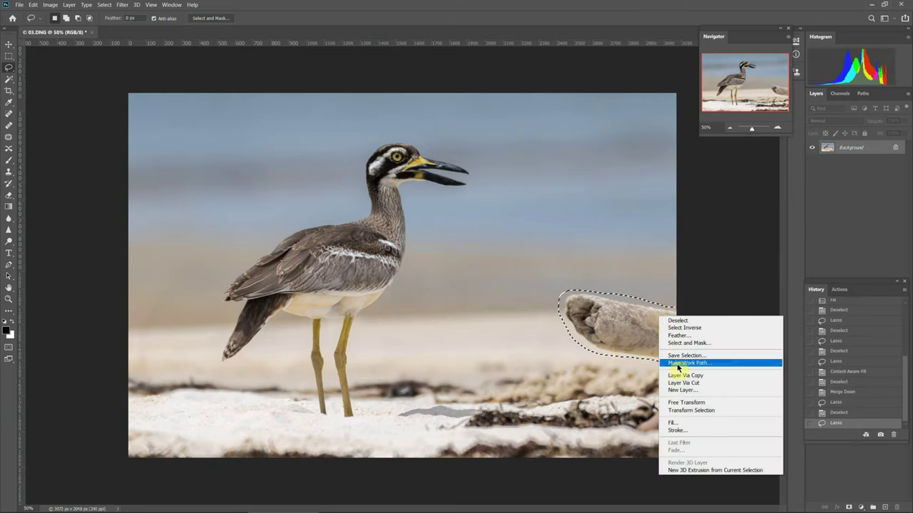
click(674, 423)
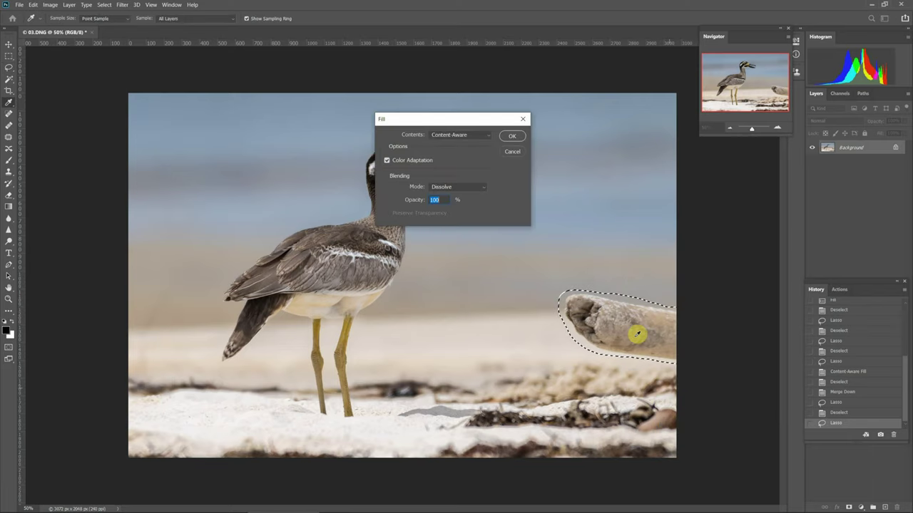
click(513, 142)
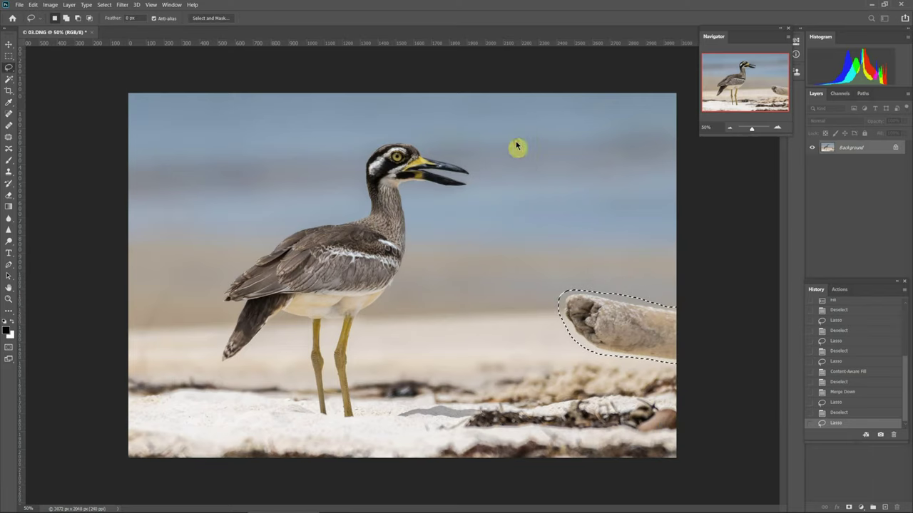
key(ctrl+d)
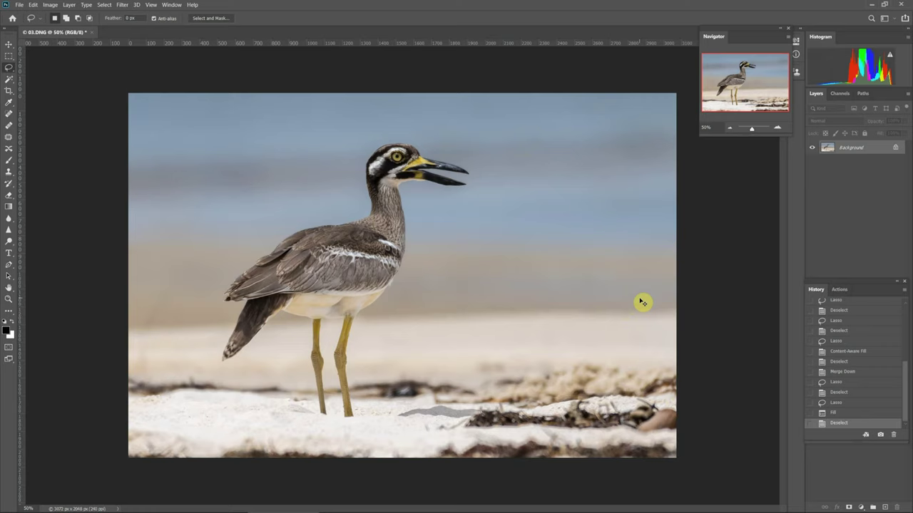
key(ctrl+z)
key(ctrl+z)
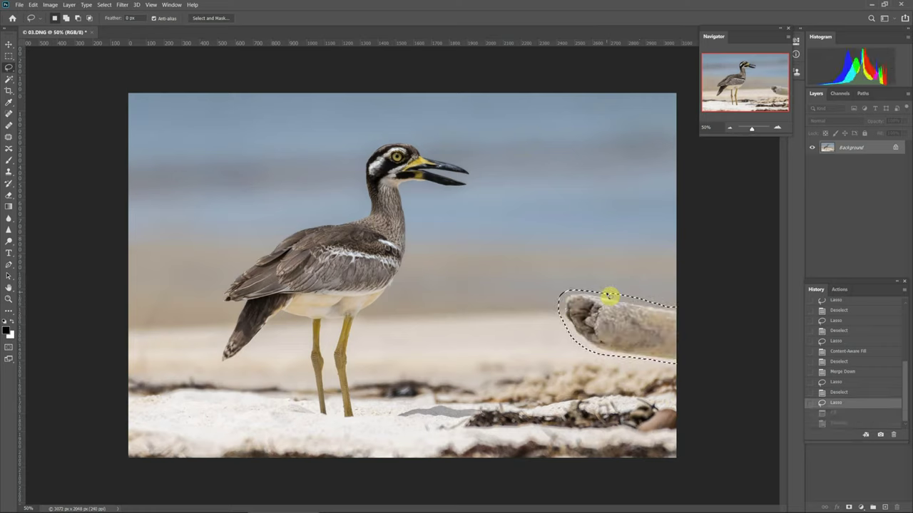
Step: Refill the driftwood through Edit > Content-Aware Fill, deselect, and merge the result down
click(33, 5)
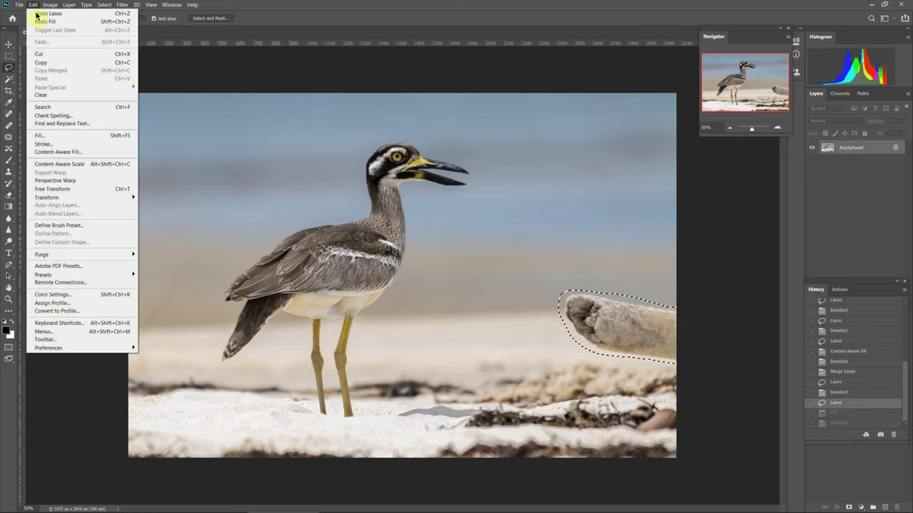
click(59, 152)
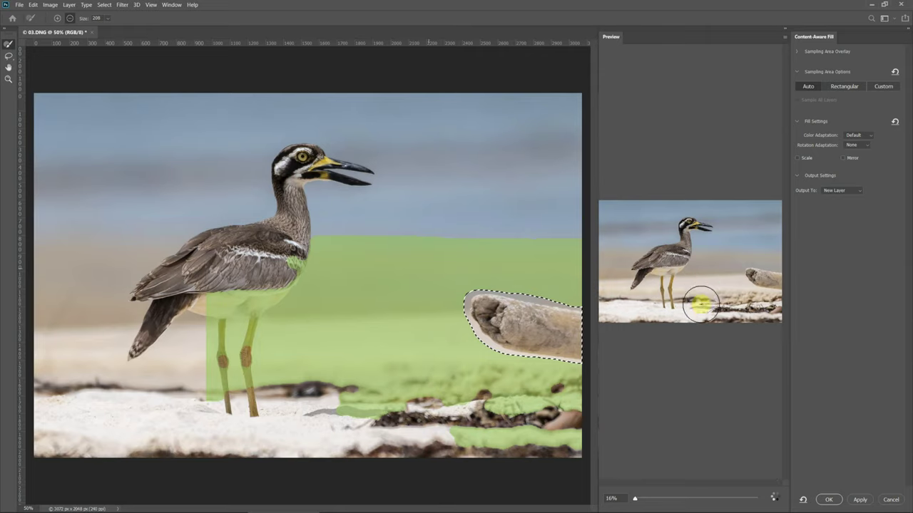
scroll(701, 302, up, 2)
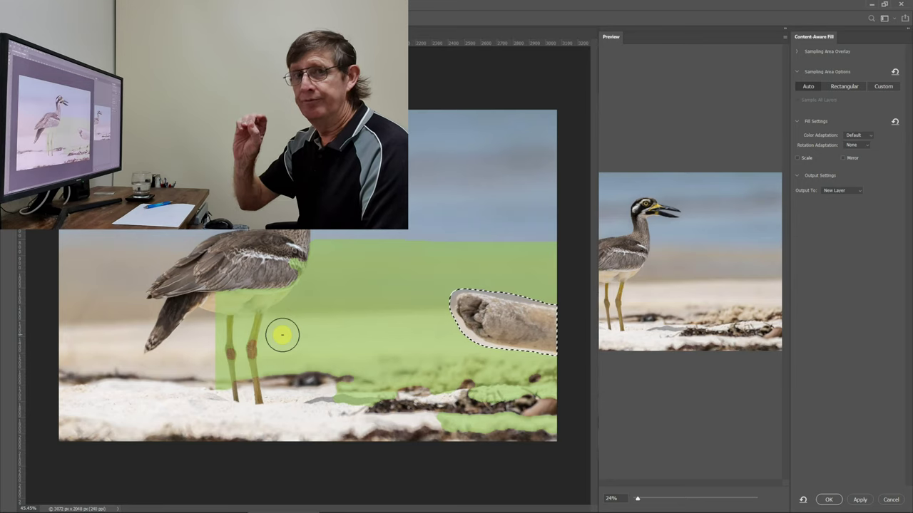
click(820, 502)
key(ctrl+d)
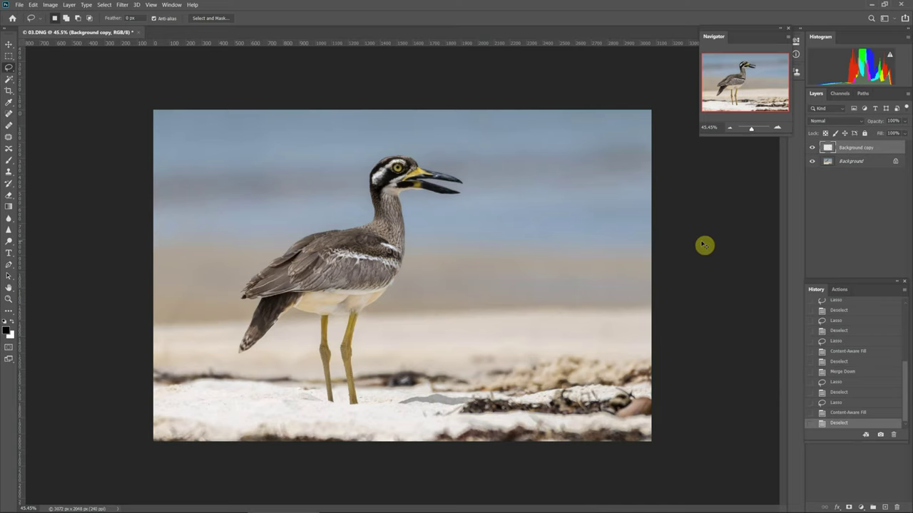
key(ctrl+e)
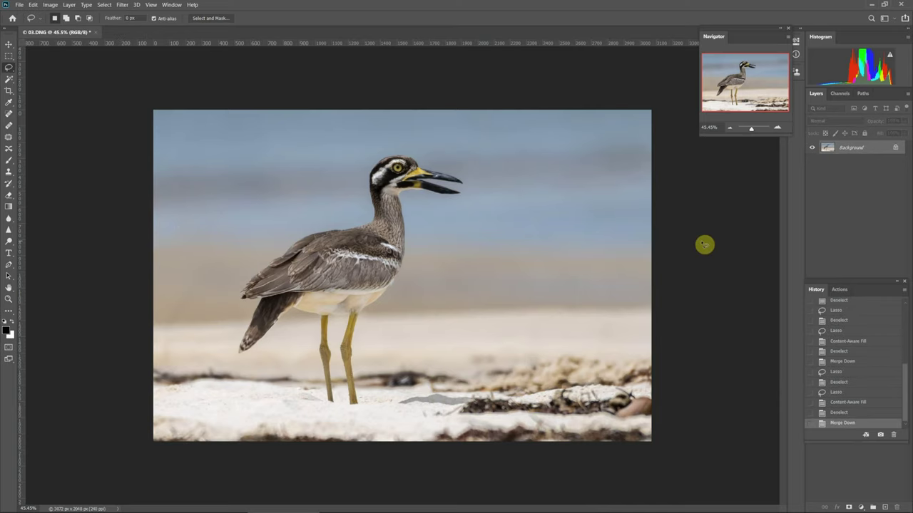
scroll(663, 410, down, 1)
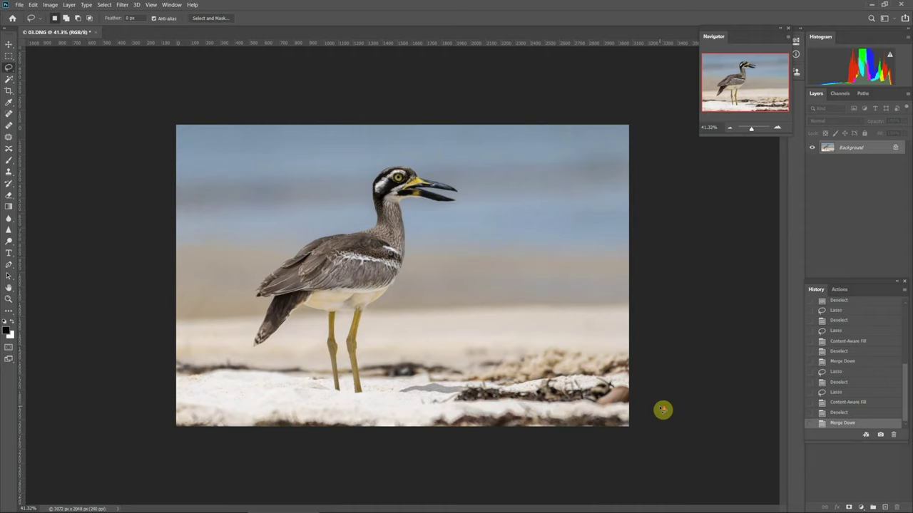
scroll(662, 410, down, 2)
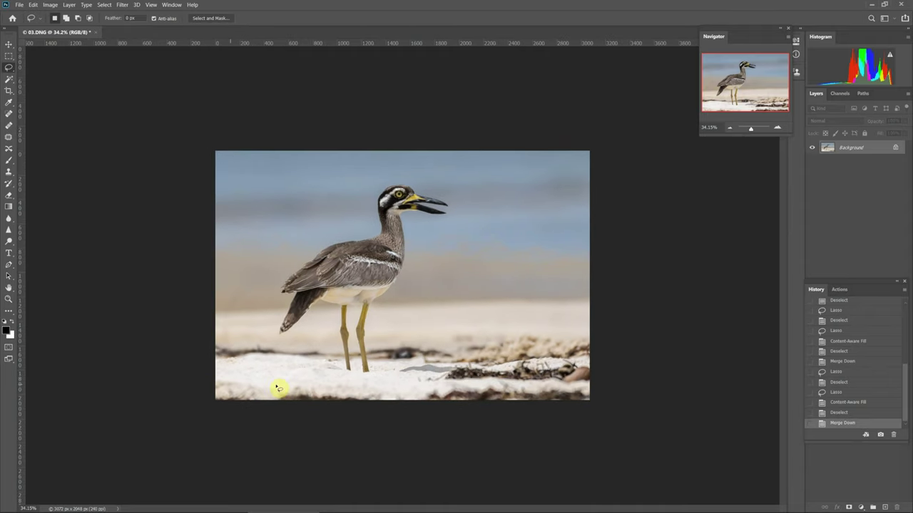
drag(583, 389, 593, 388)
click(596, 389)
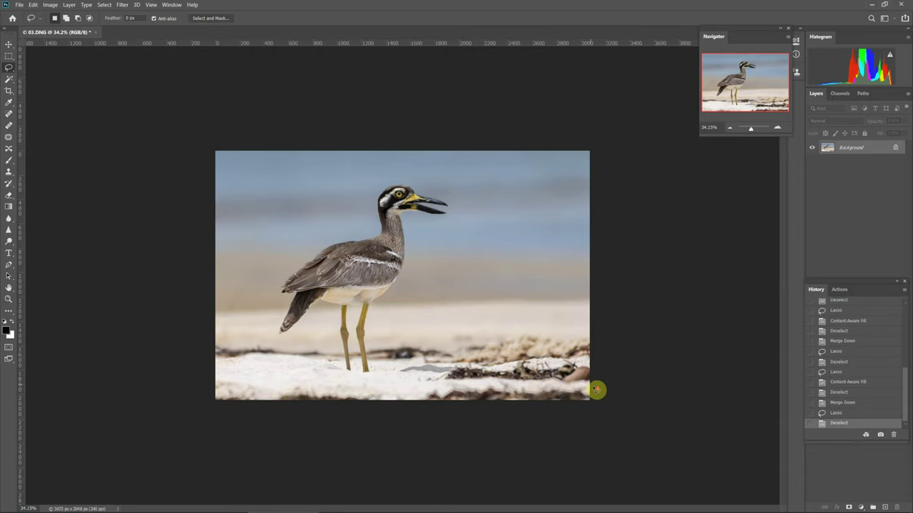
scroll(597, 389, up, 2)
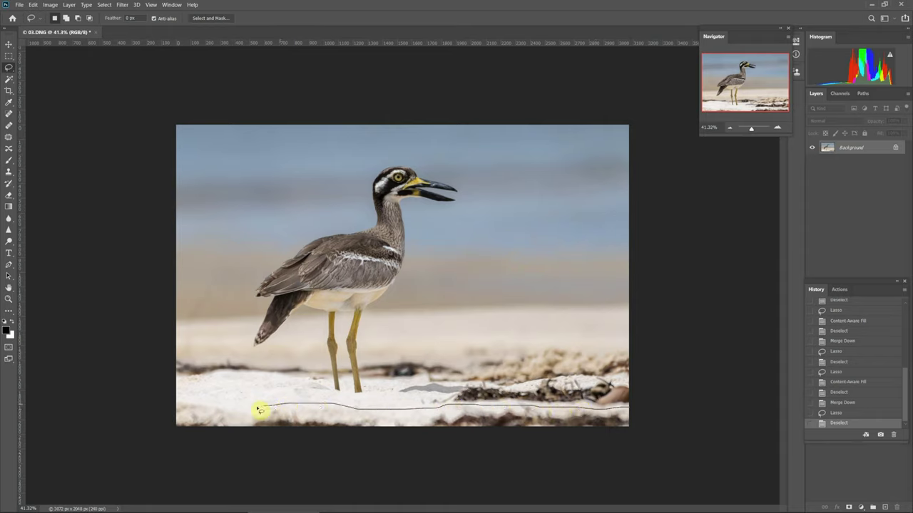
mouse_move(169, 403)
mouse_down()
mouse_move(174, 441)
mouse_move(653, 450)
mouse_up()
click(32, 5)
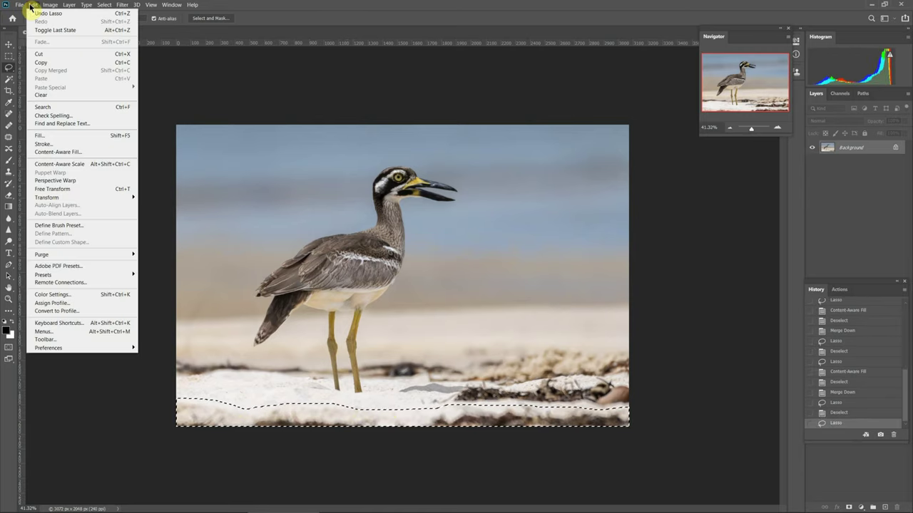
click(61, 153)
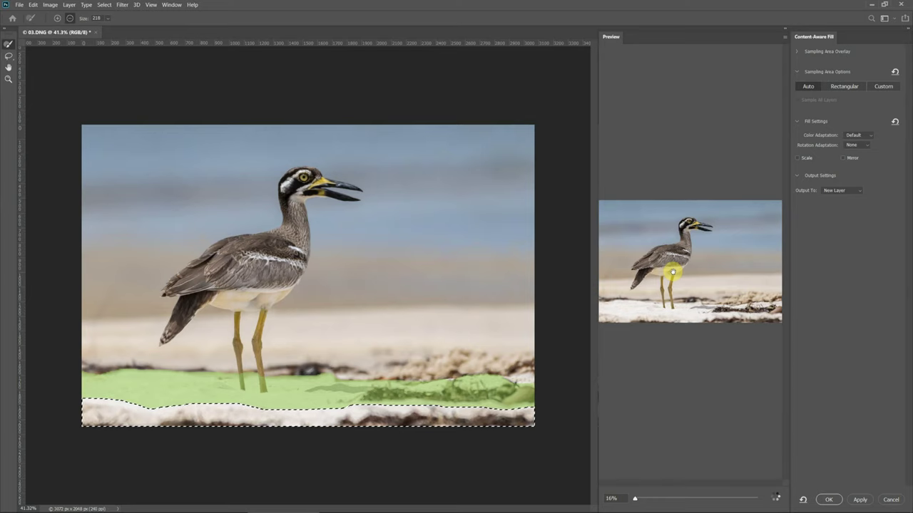
scroll(687, 371, down, 2)
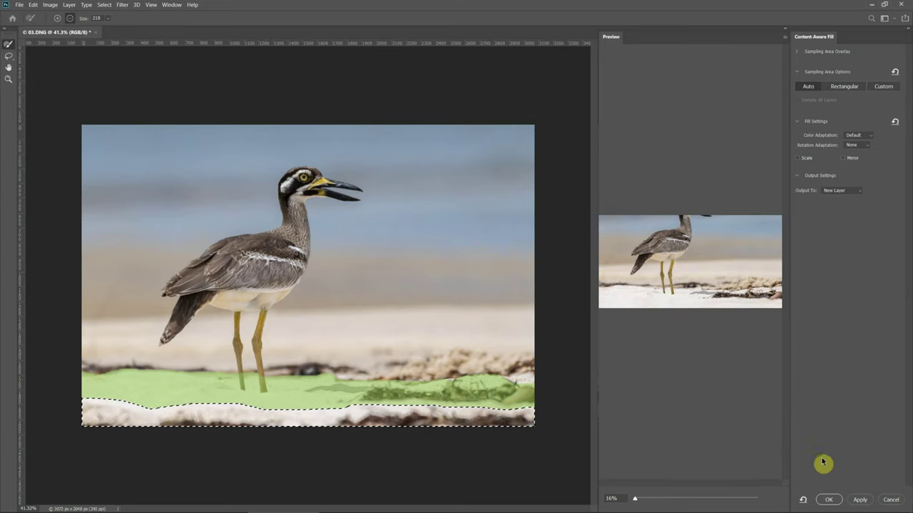
click(823, 500)
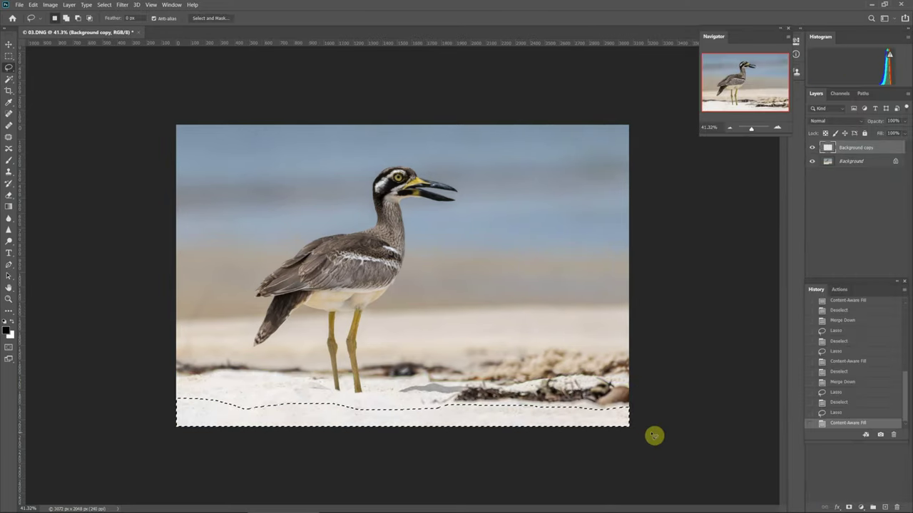
key(ctrl+d)
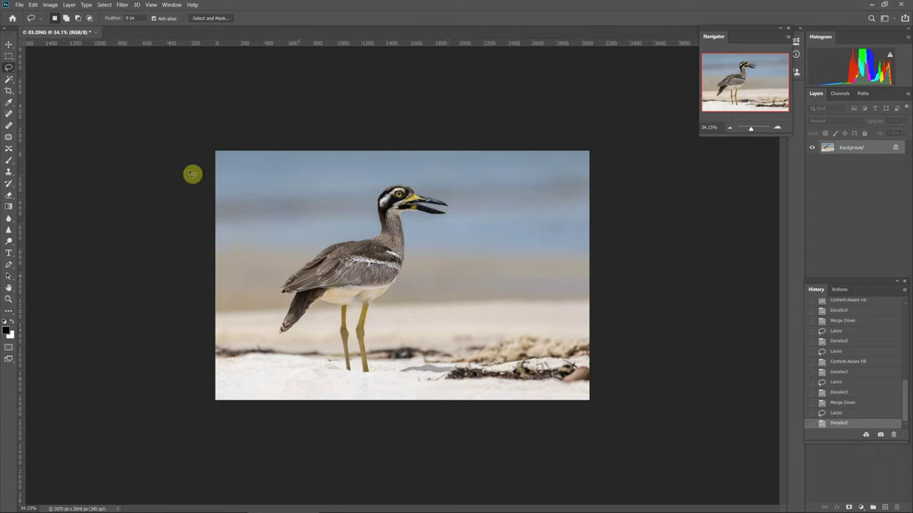
click(96, 33)
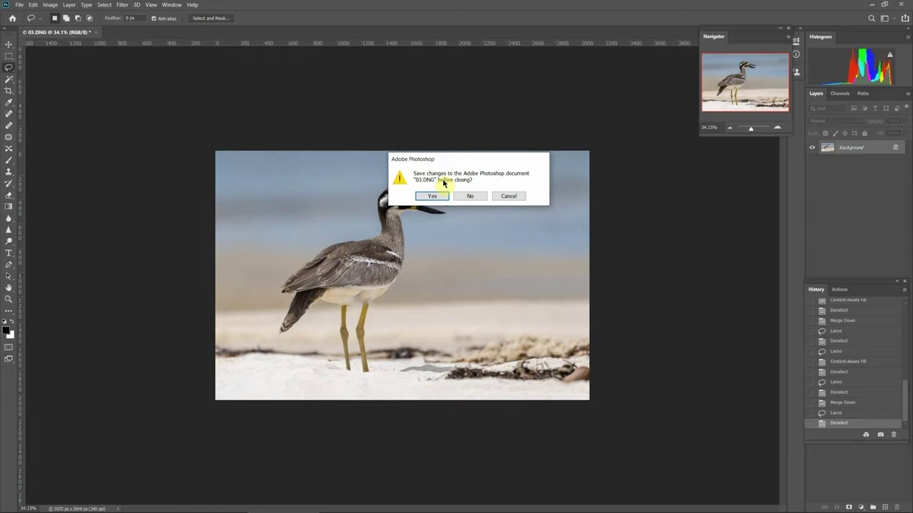
Step: Save the changes while closing the curlew photo, then switch to Lightroom Classic
click(431, 196)
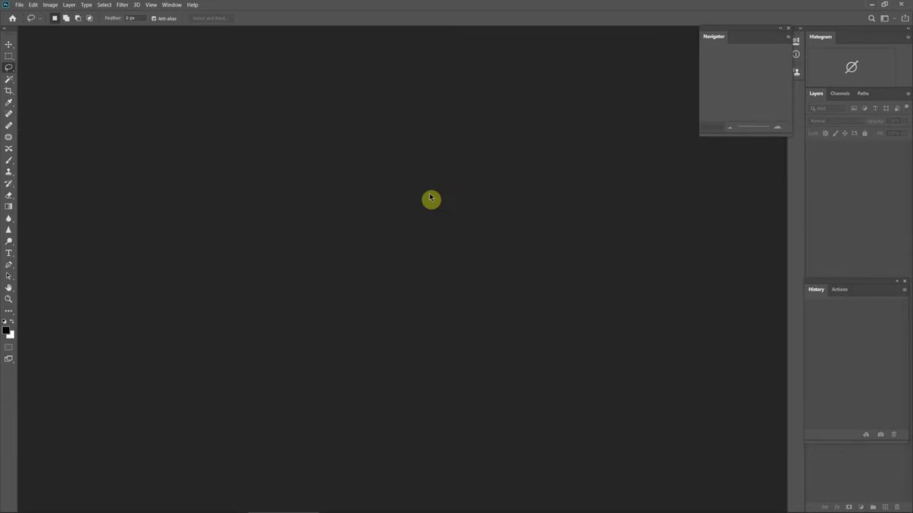
key(alt+Tab)
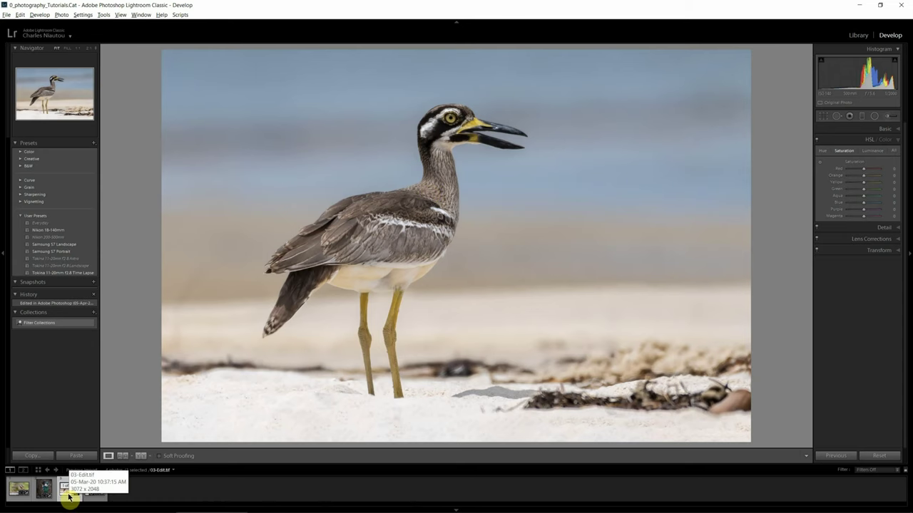
click(125, 458)
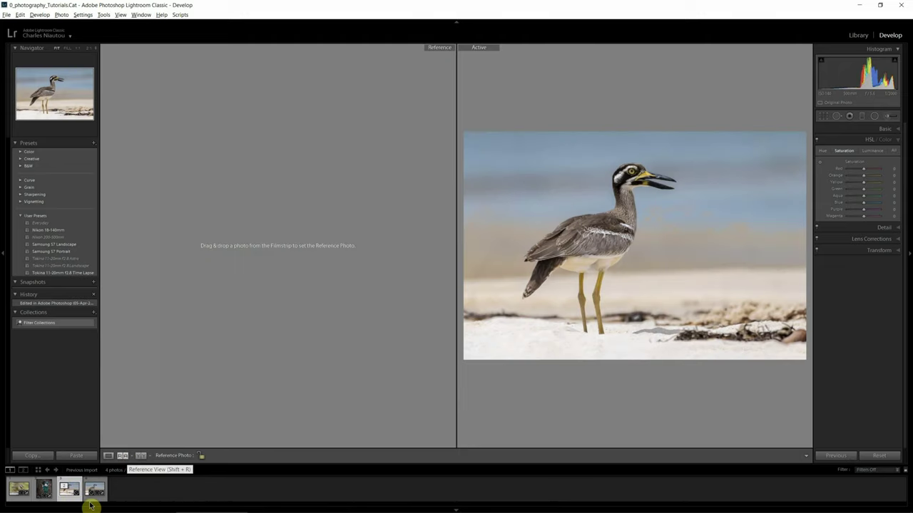
click(93, 490)
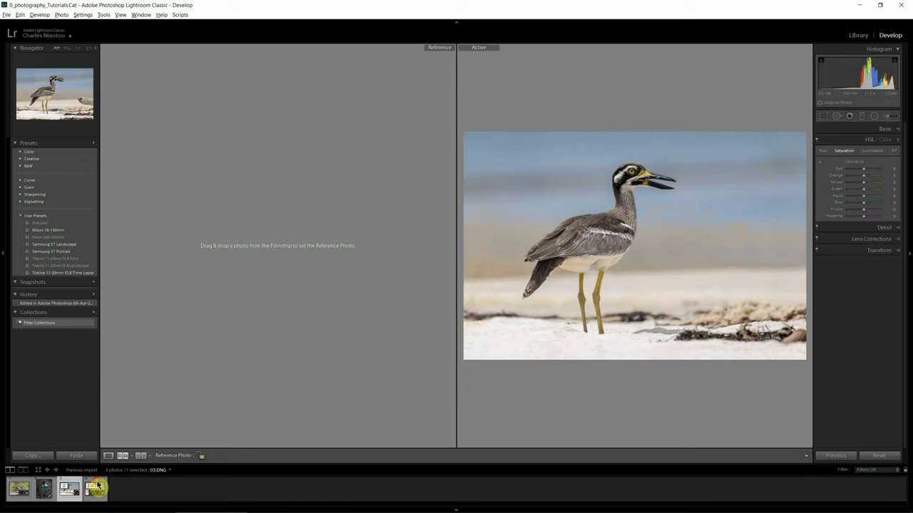
click(86, 479)
drag(48, 499, 218, 262)
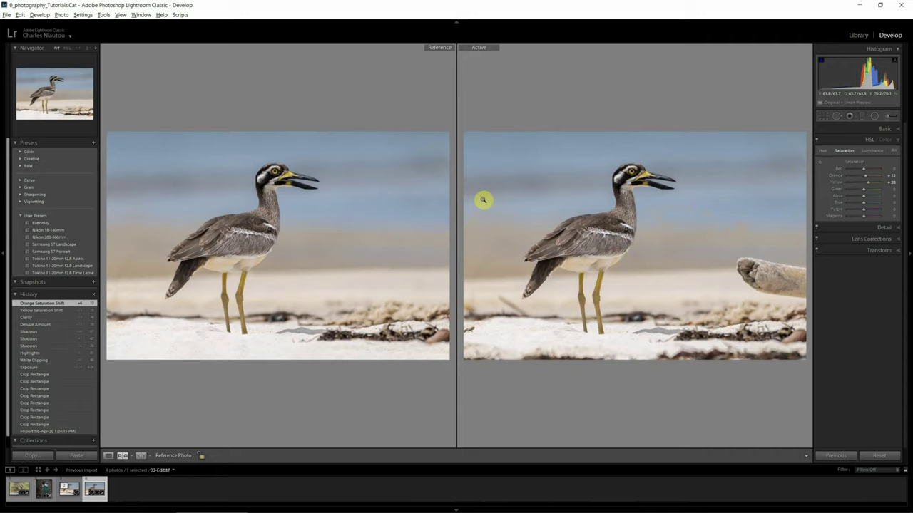
click(107, 456)
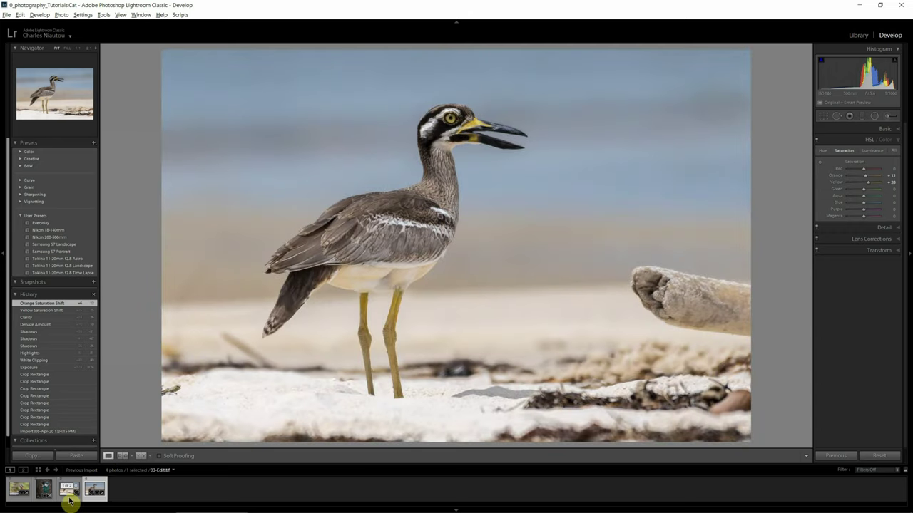
click(68, 494)
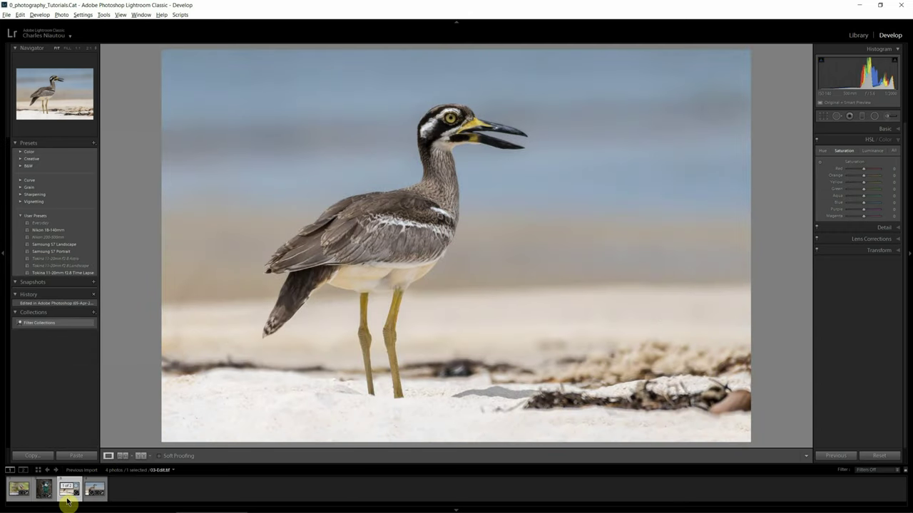
click(72, 492)
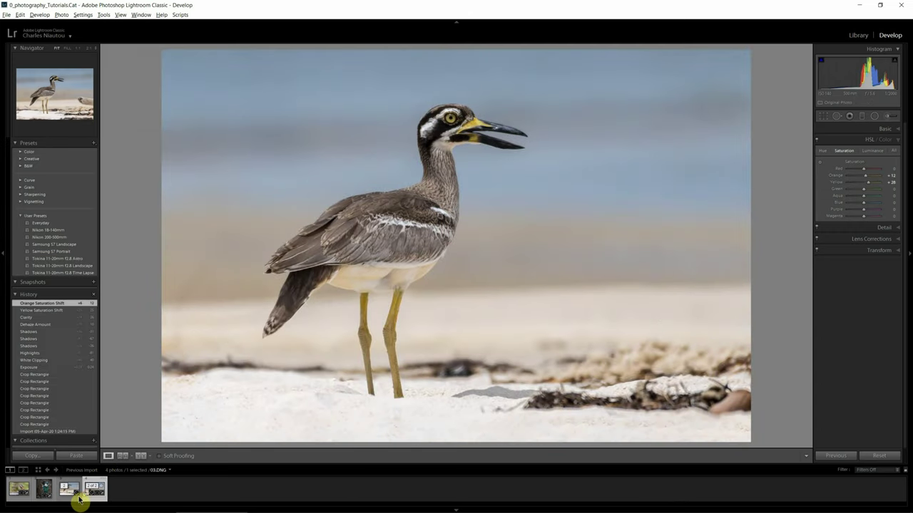
click(68, 497)
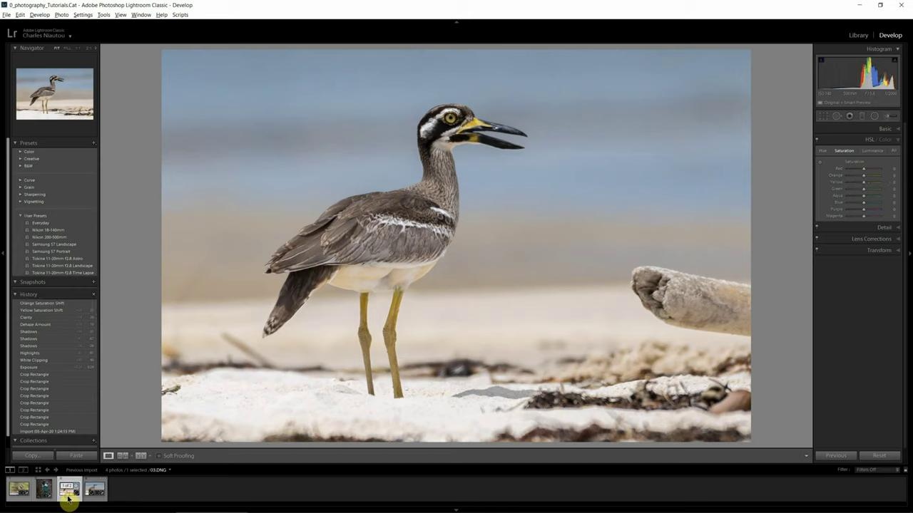